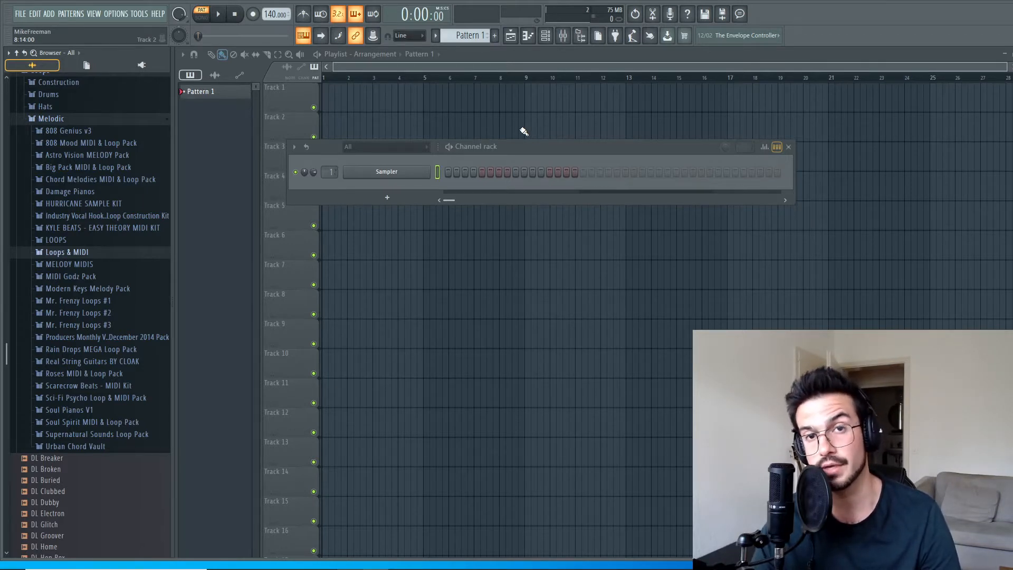
Preview the Full Track loop from the 130 TEMPO folder of the Mr. Frenzy Loops #3 pack.
drag(692, 147, 716, 136)
scroll(110, 298, down, 2)
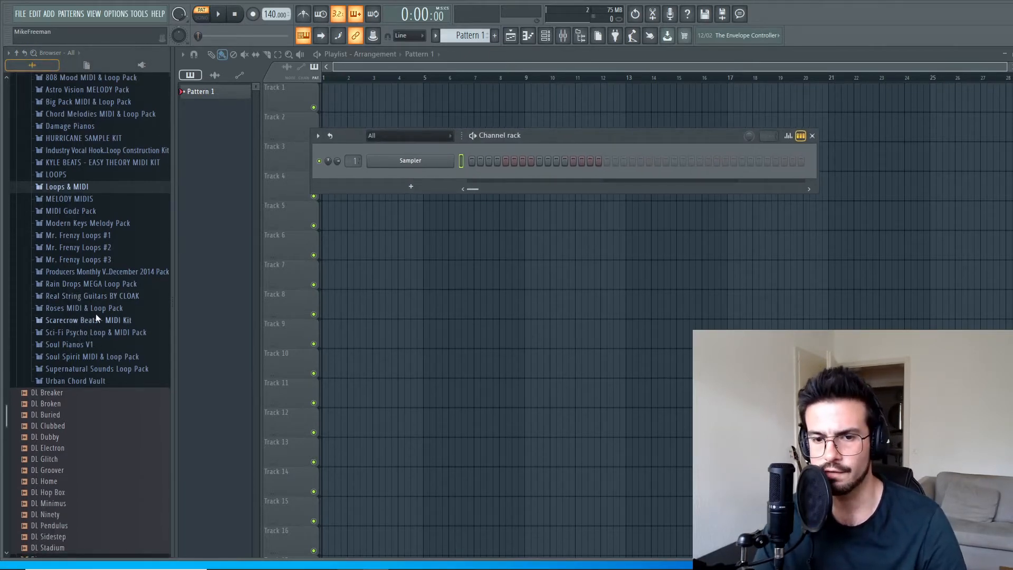
click(83, 260)
scroll(90, 261, down, 2)
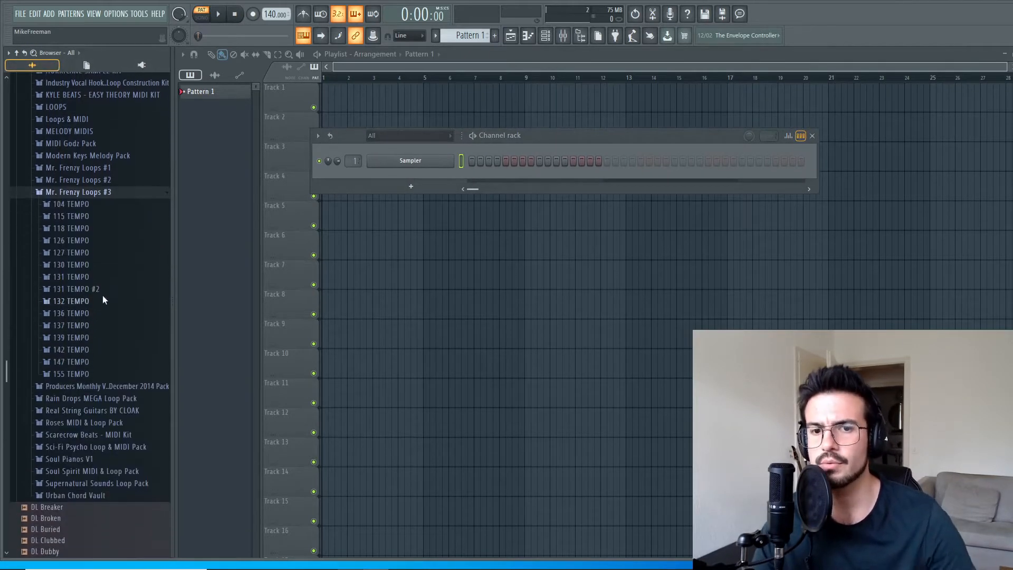
click(82, 265)
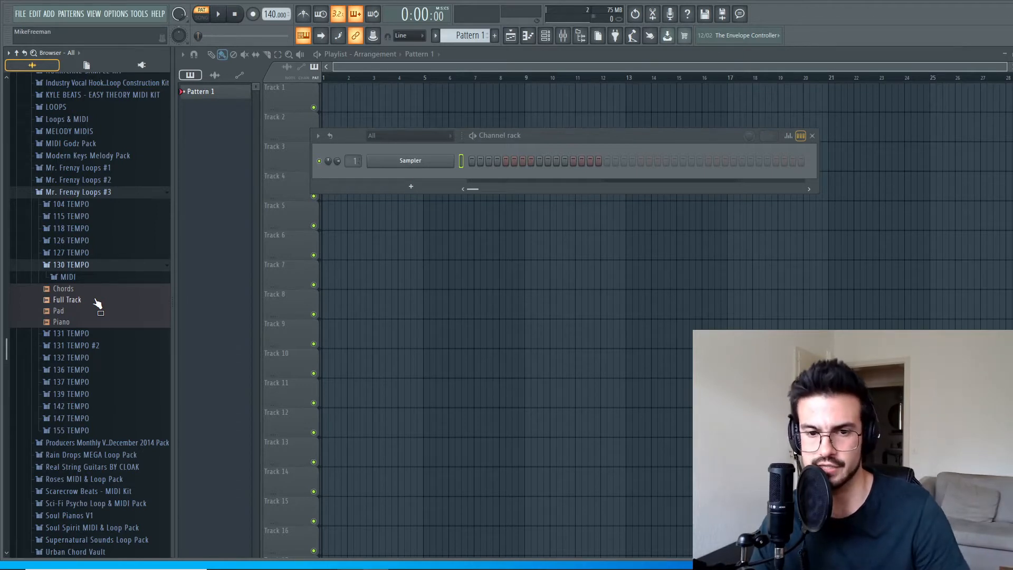
click(98, 303)
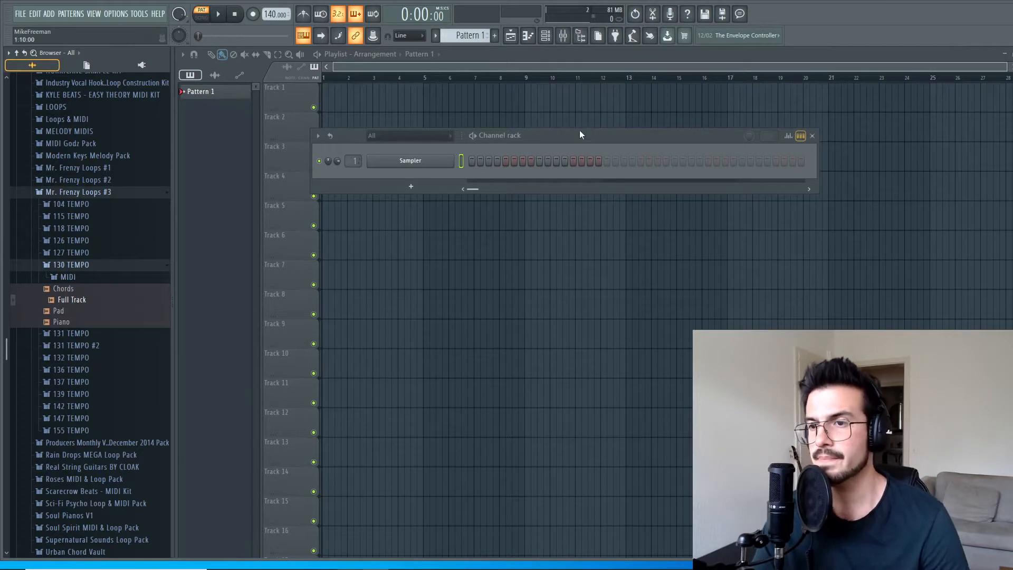
Load the Chords MIDI file from the 130 TEMPO folder onto the Sampler channel.
drag(580, 133, 604, 149)
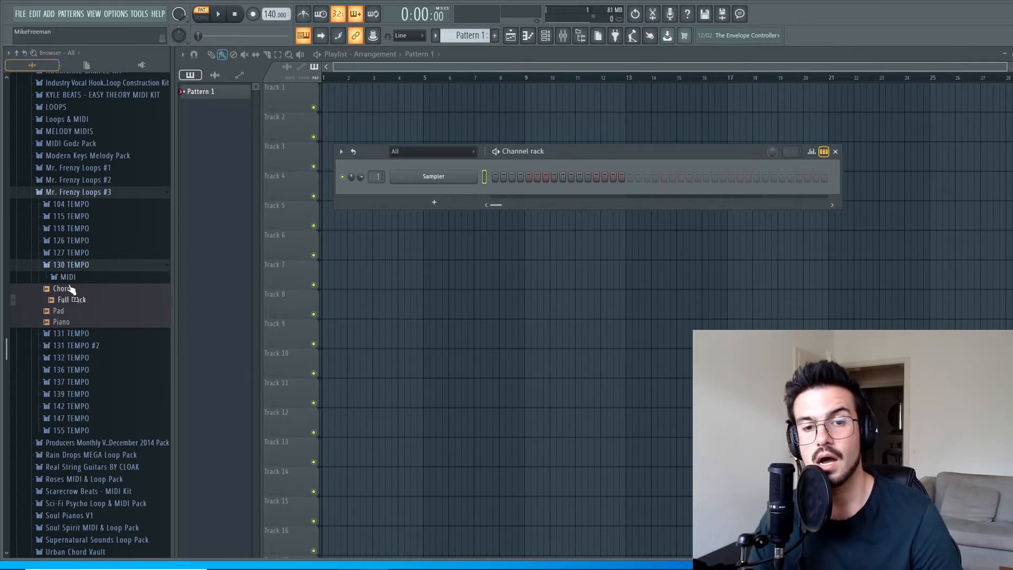
click(67, 278)
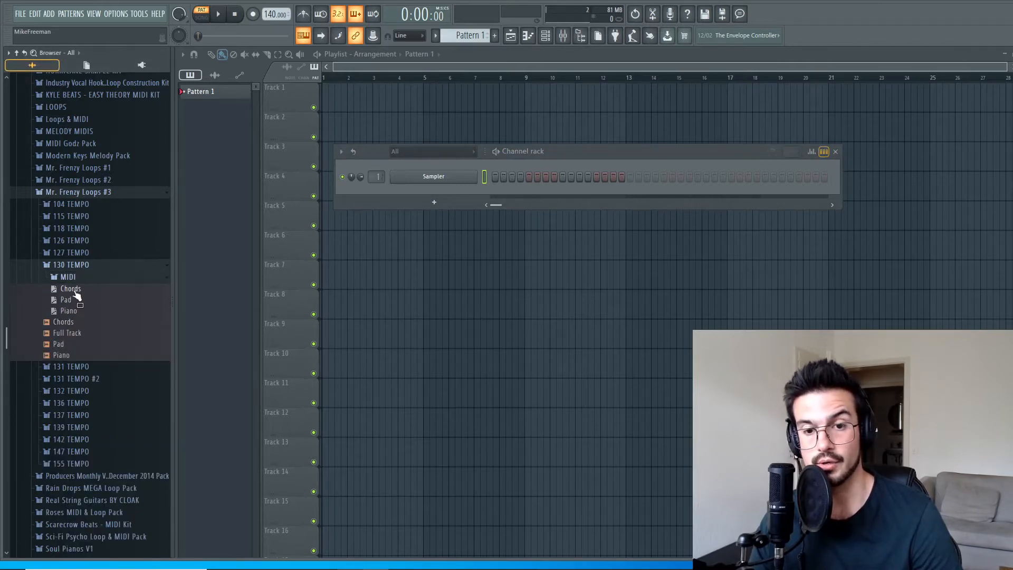
drag(73, 294, 438, 177)
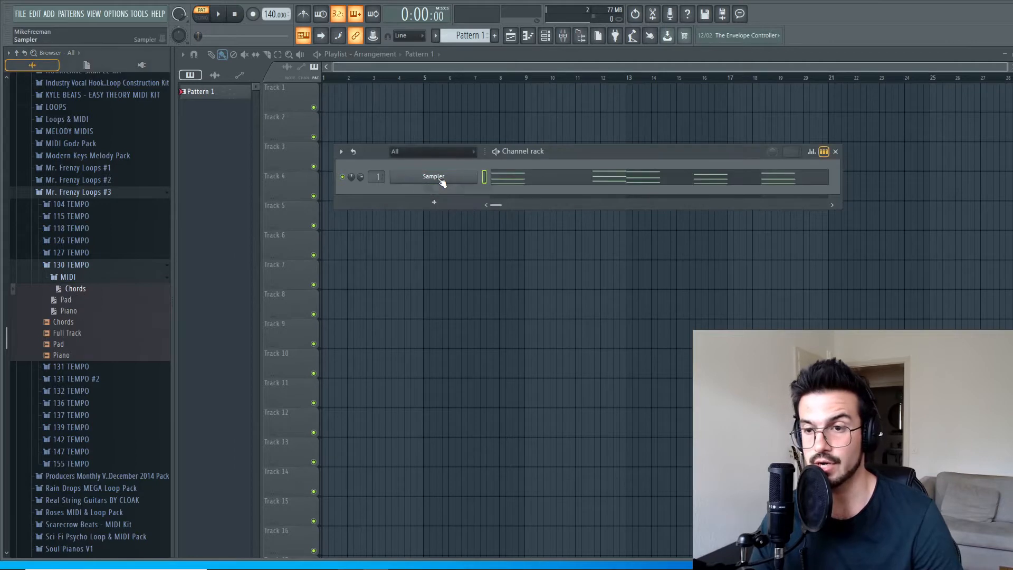
Examine the imported chord notes across all eight bars in the piano roll and briefly play the pattern.
click(701, 167)
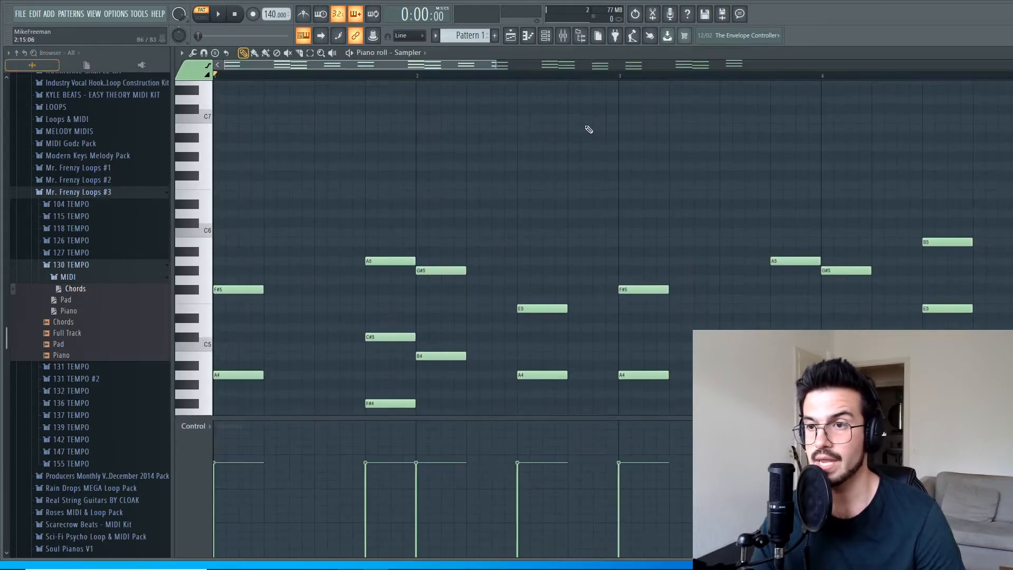
drag(493, 66, 850, 66)
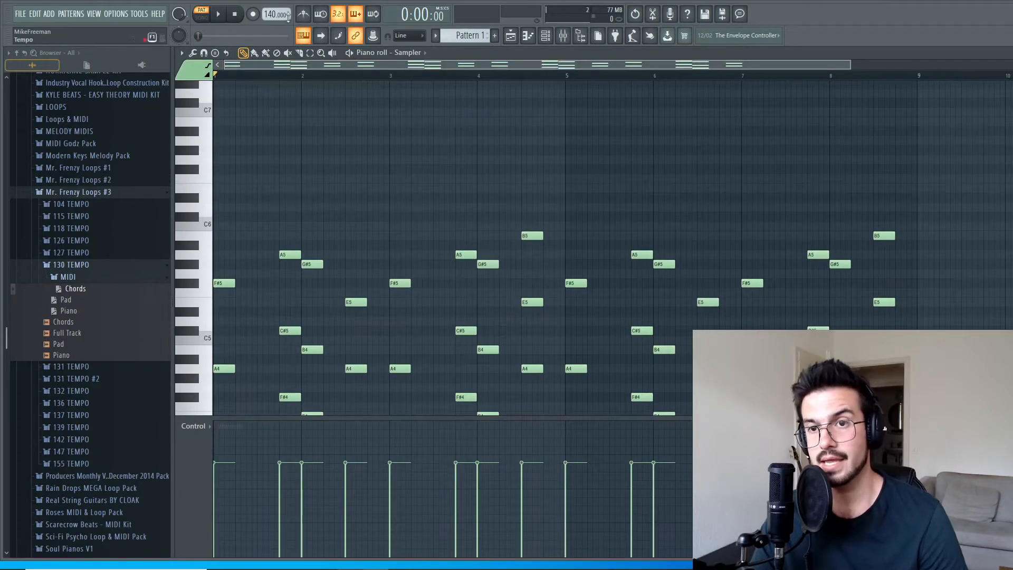
key(space)
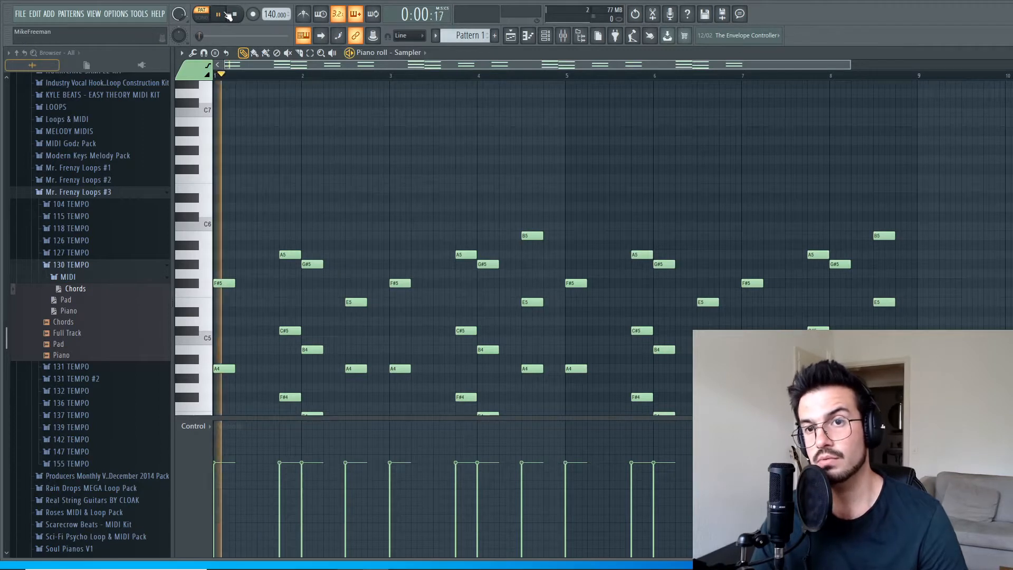
click(236, 15)
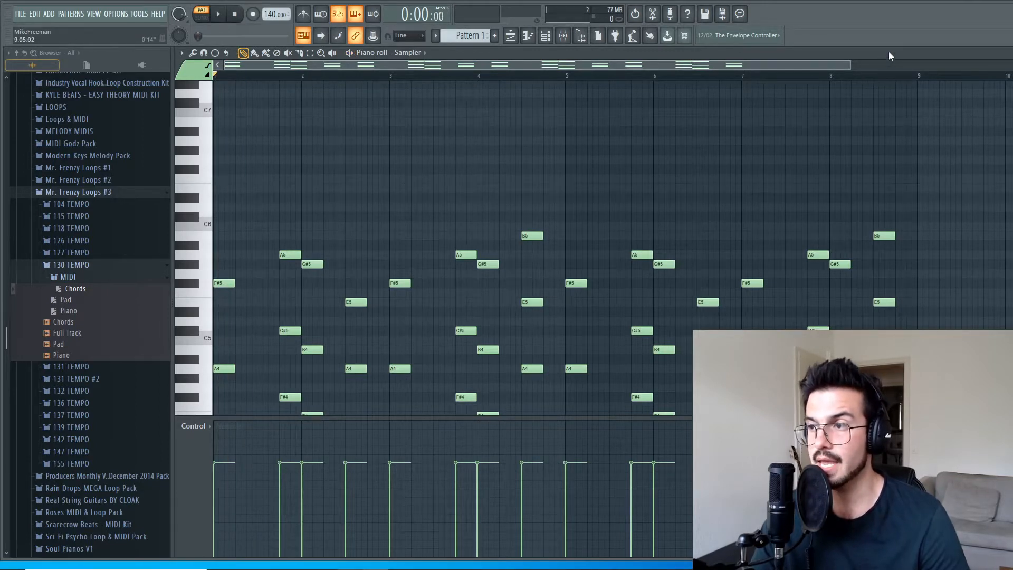
key(Escape)
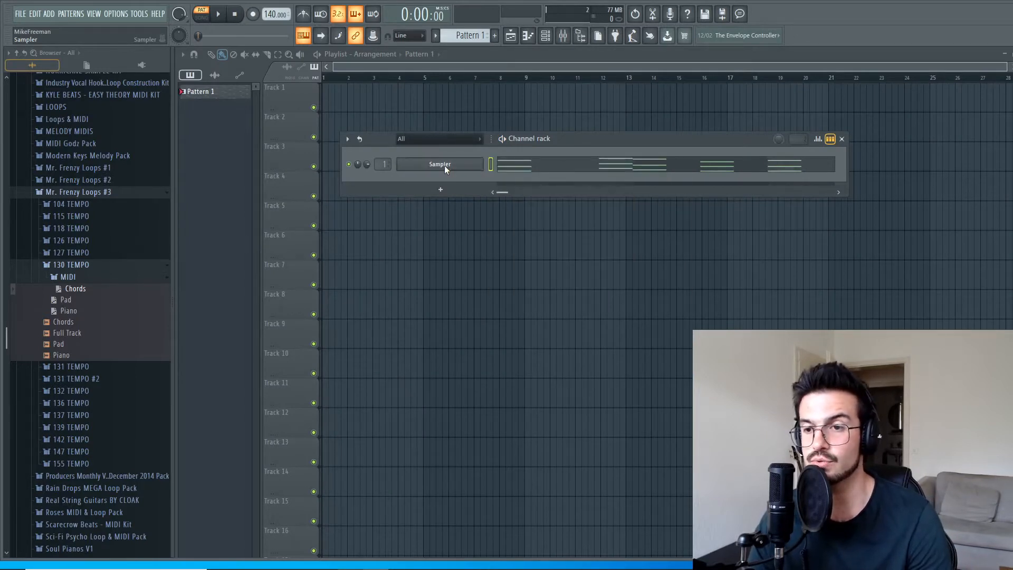
Replace the Sampler channel's instrument with Xpand!2_x64, keeping the chord notes.
right_click(447, 167)
mouse_move(562, 257)
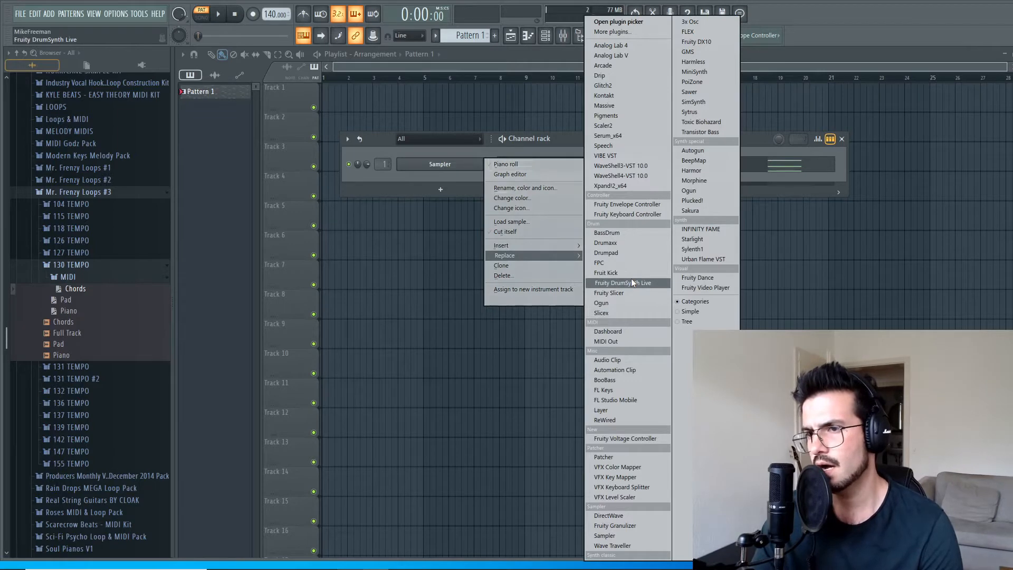
click(639, 186)
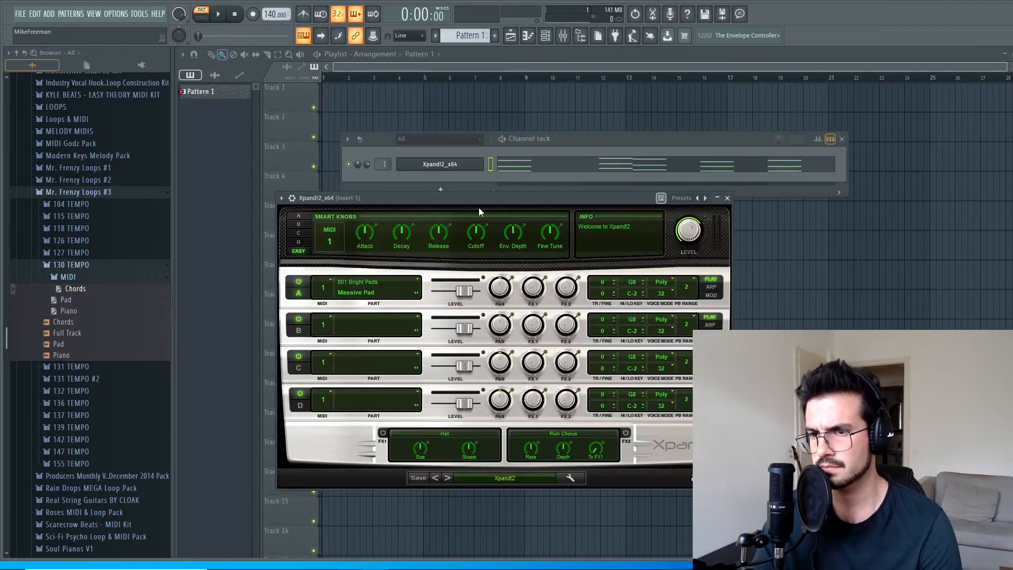
drag(478, 201, 501, 185)
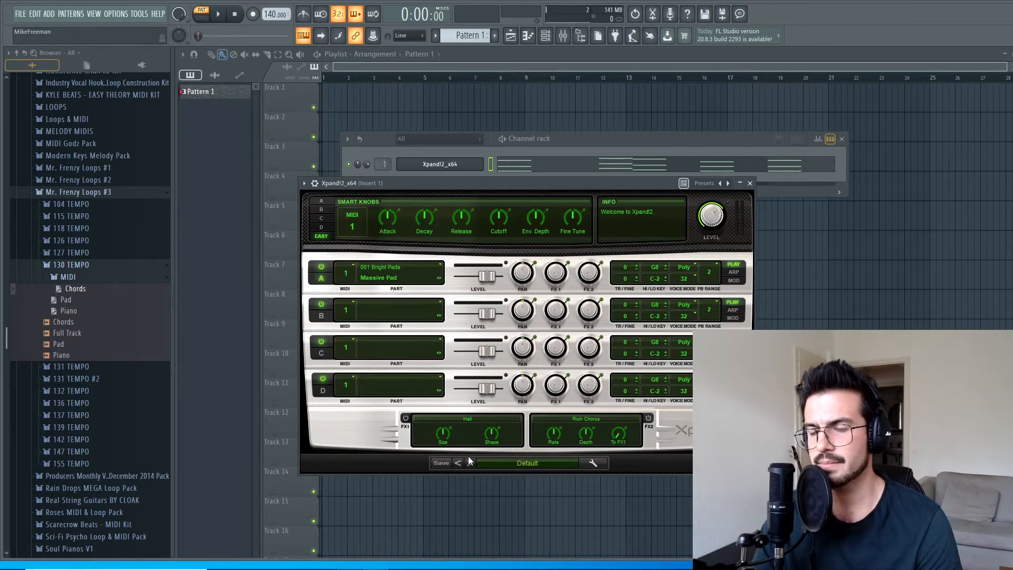
Load the +13 Harp Guitar preset from the Guitars category in Xpand!2.
click(500, 463)
mouse_move(501, 463)
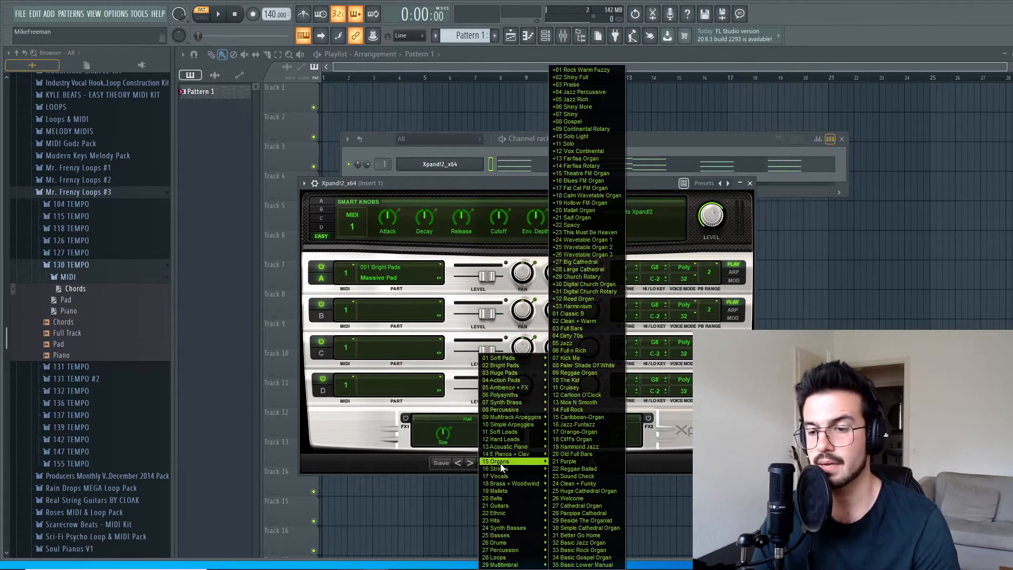
mouse_move(516, 442)
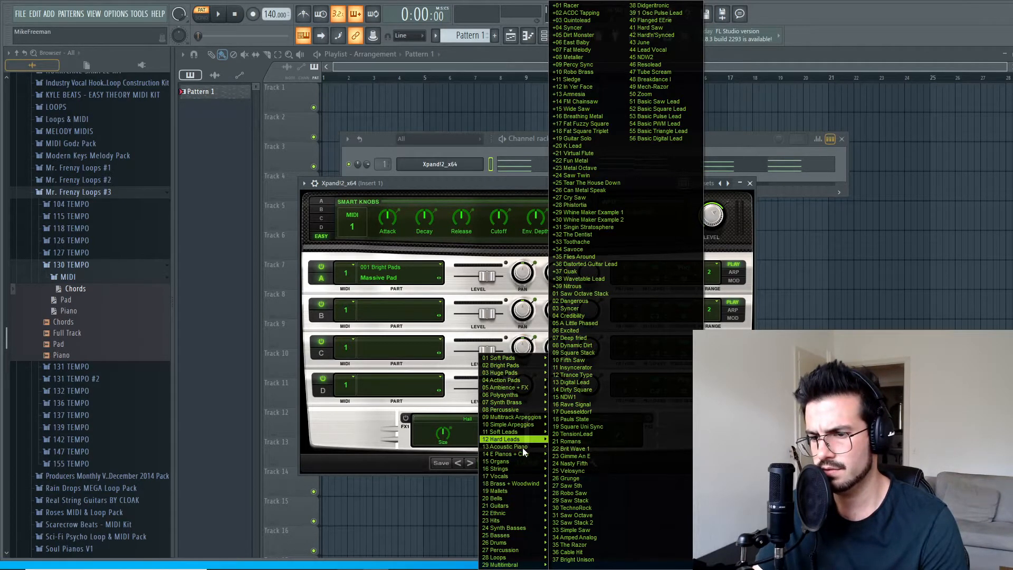
mouse_move(510, 507)
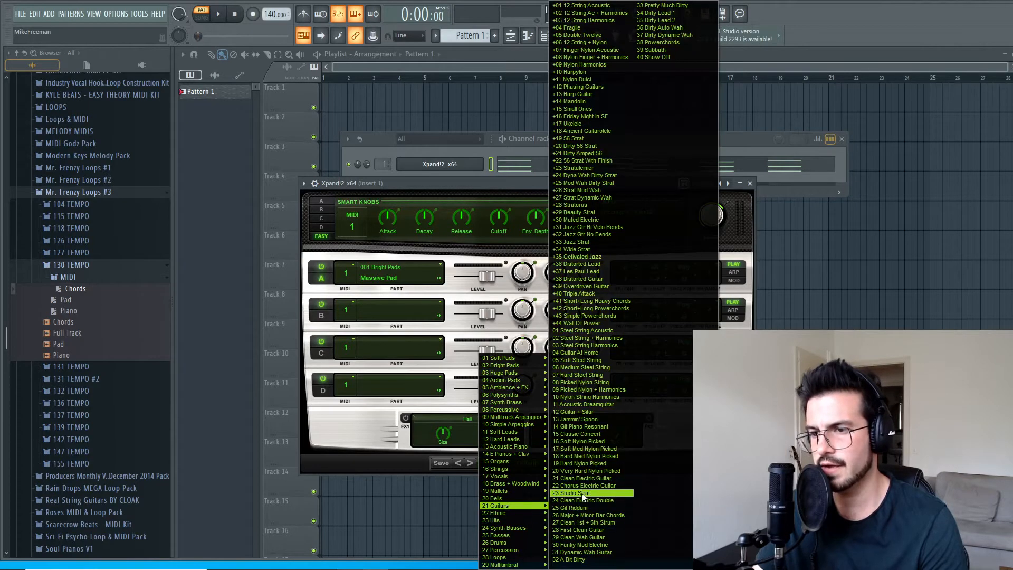
click(602, 96)
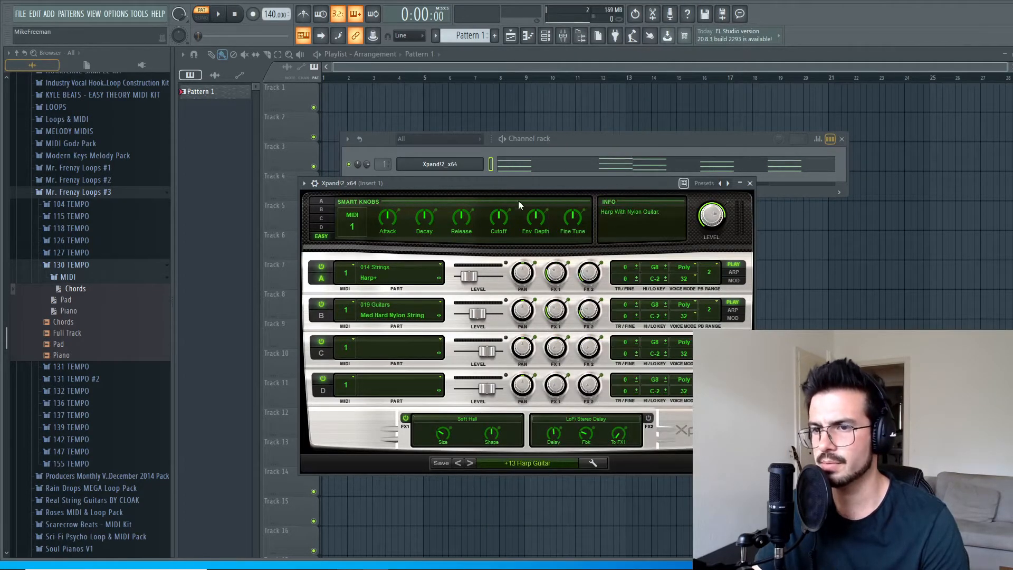
drag(522, 185, 539, 190)
Listen to the chords with the harp guitar sound while viewing their notes in the piano roll.
click(217, 14)
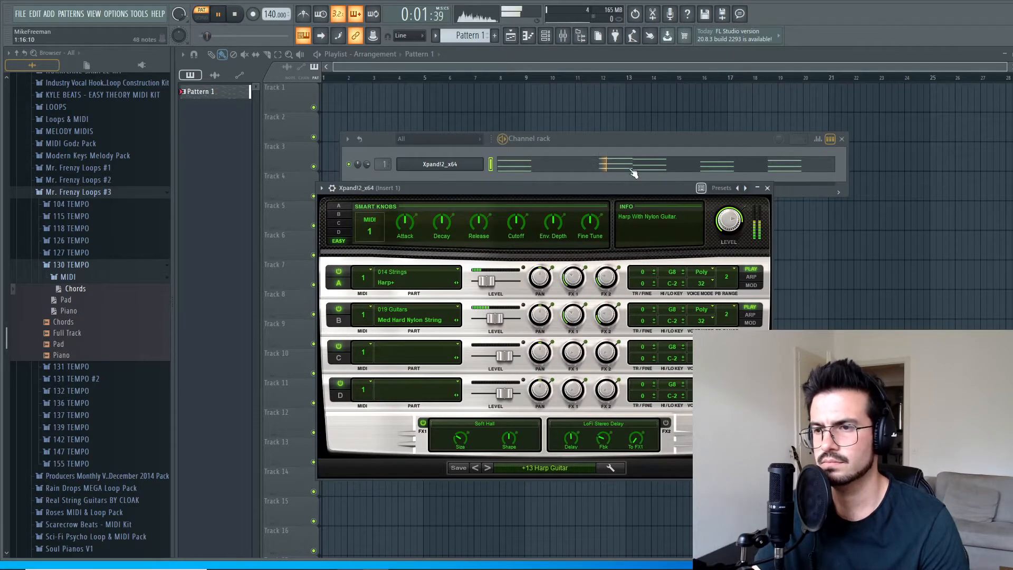
click(611, 166)
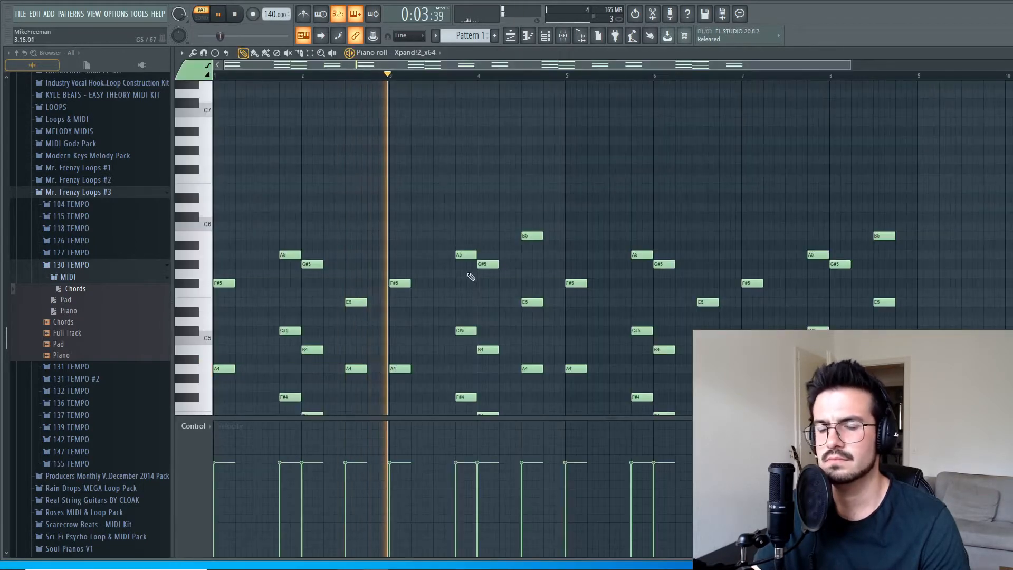
scroll(468, 274, down, 3)
drag(876, 71, 900, 70)
scroll(758, 320, down, 3)
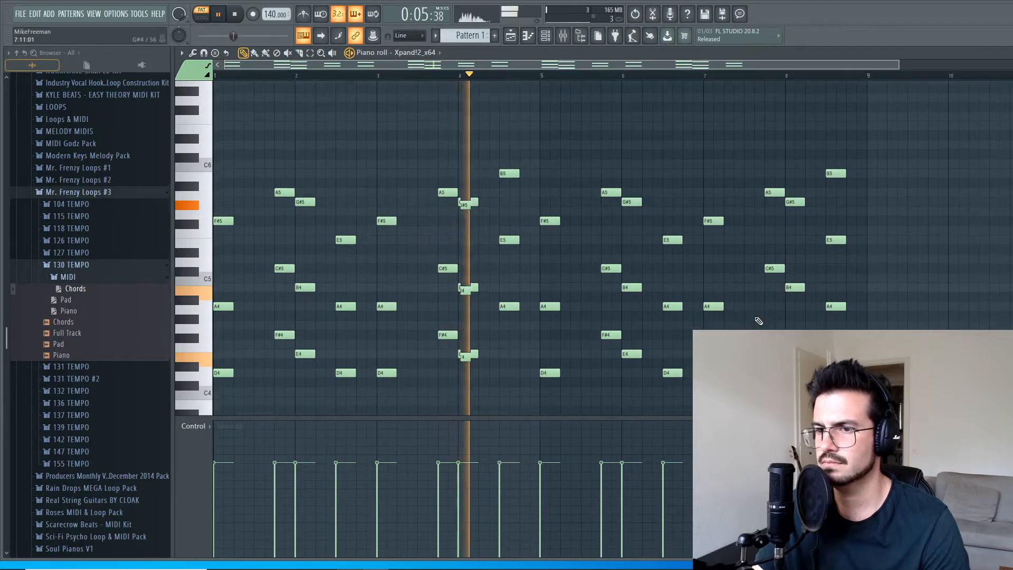
key(space)
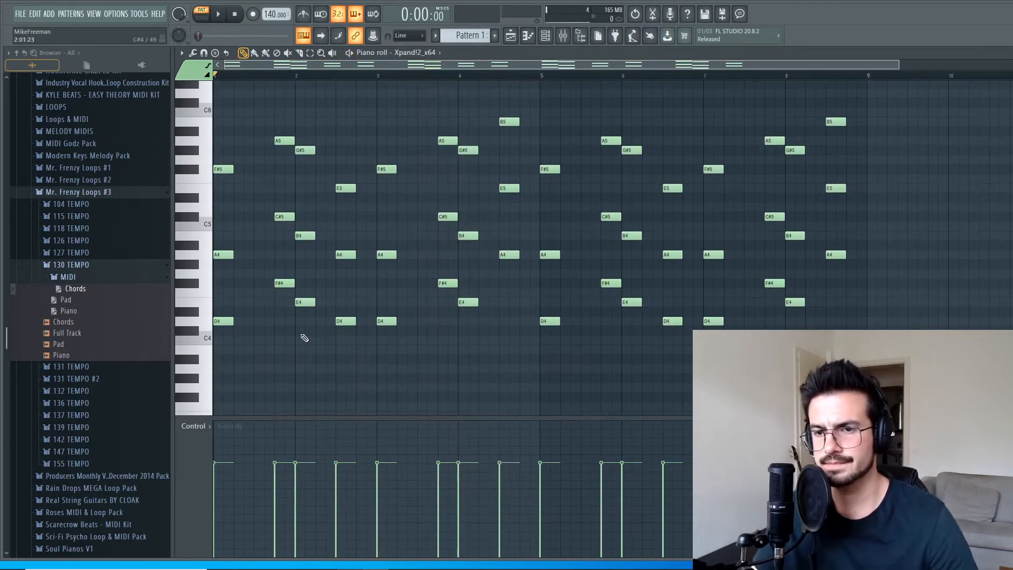
Lengthen the three notes of the first chord up to the start of the second chord and play the change.
drag(226, 352, 272, 176)
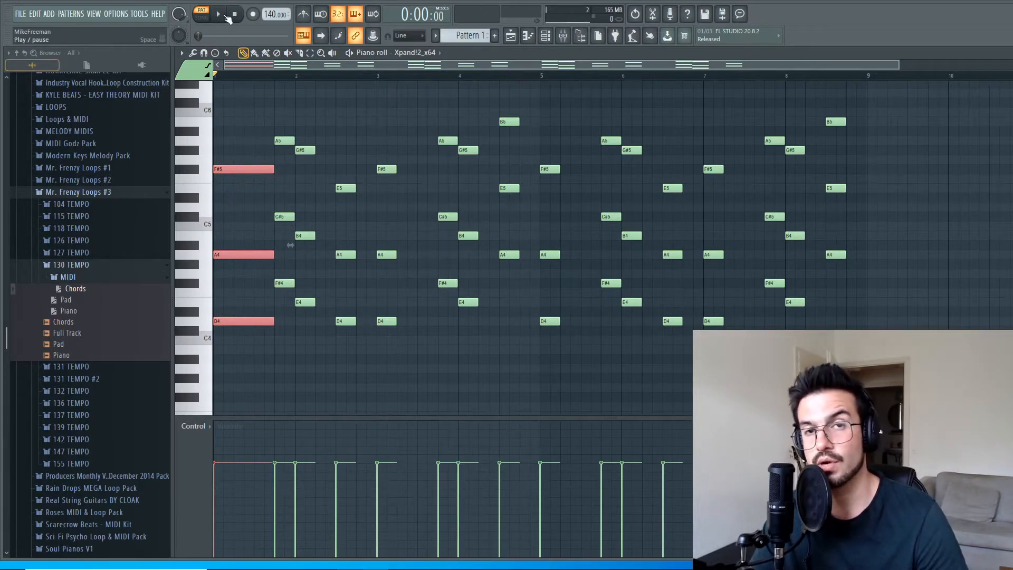
key(space)
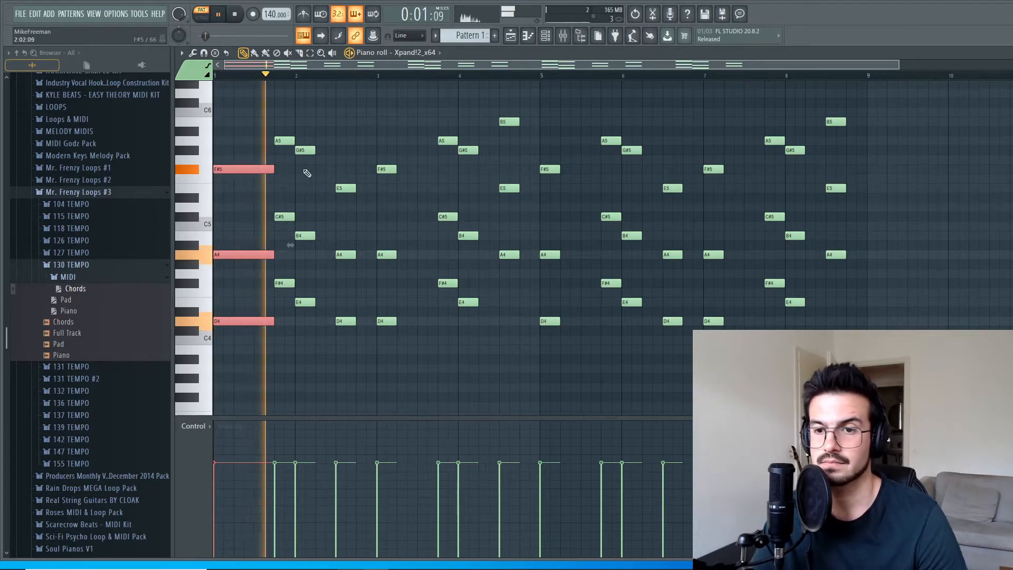
key(space)
Extend the short chords in bars 2 to 4, including bar 3's opening chord, to meet the following chords, and play the result.
drag(294, 117, 328, 307)
drag(336, 355, 375, 189)
drag(401, 137, 496, 159)
click(483, 346)
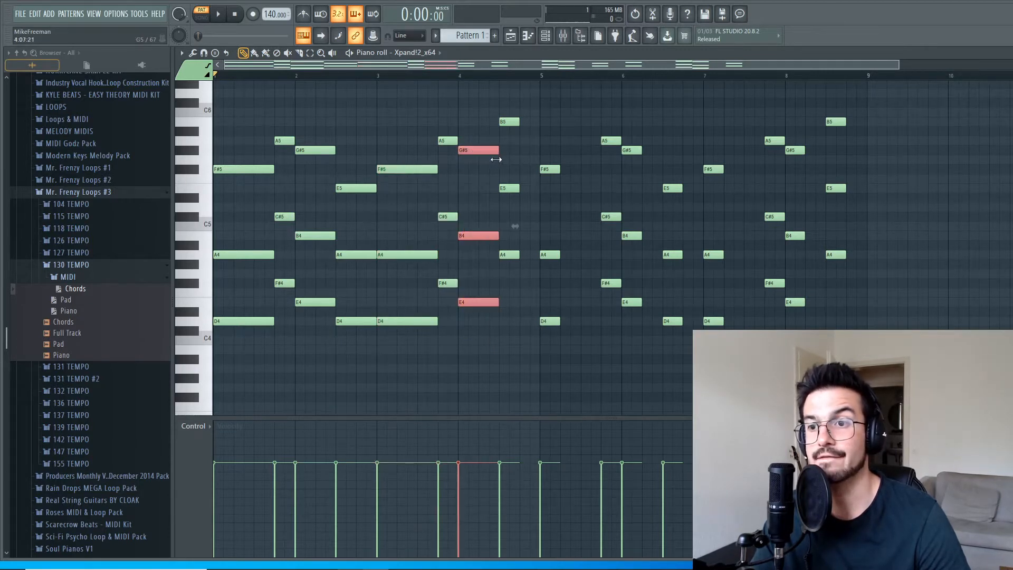
ctrl+click(530, 128)
drag(515, 102, 533, 261)
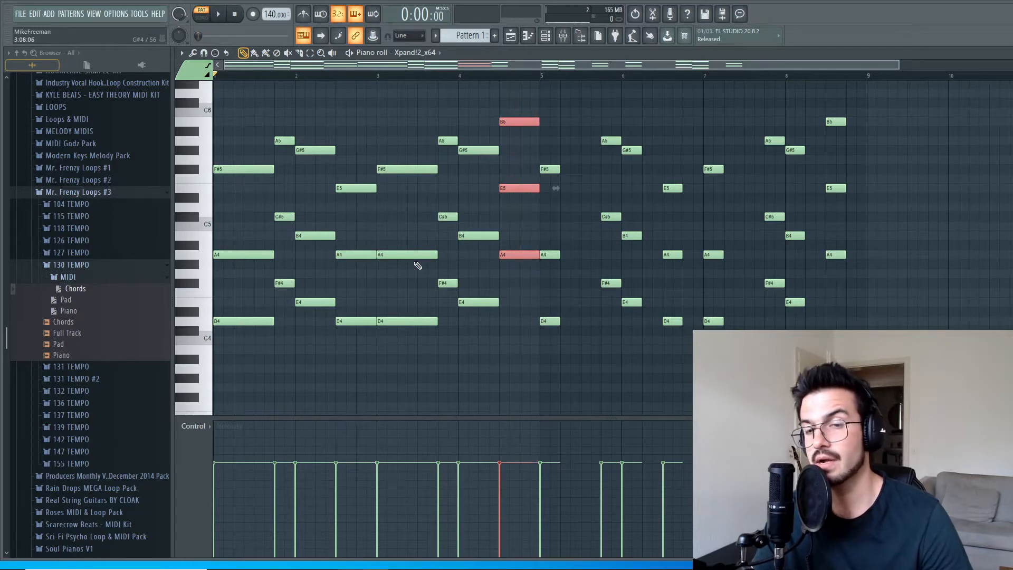
key(space)
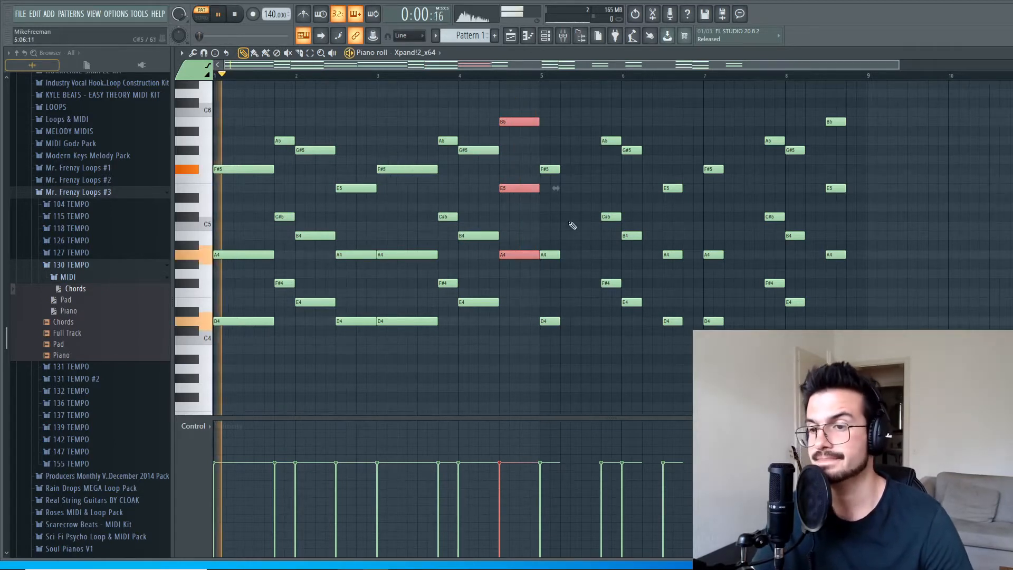
Delete the notes from bar 5 onward and duplicate the lengthened four-bar progression into bars 5 to 8.
drag(552, 118, 859, 344)
key(Delete)
key(ctrl+a)
scroll(610, 378, up, 1)
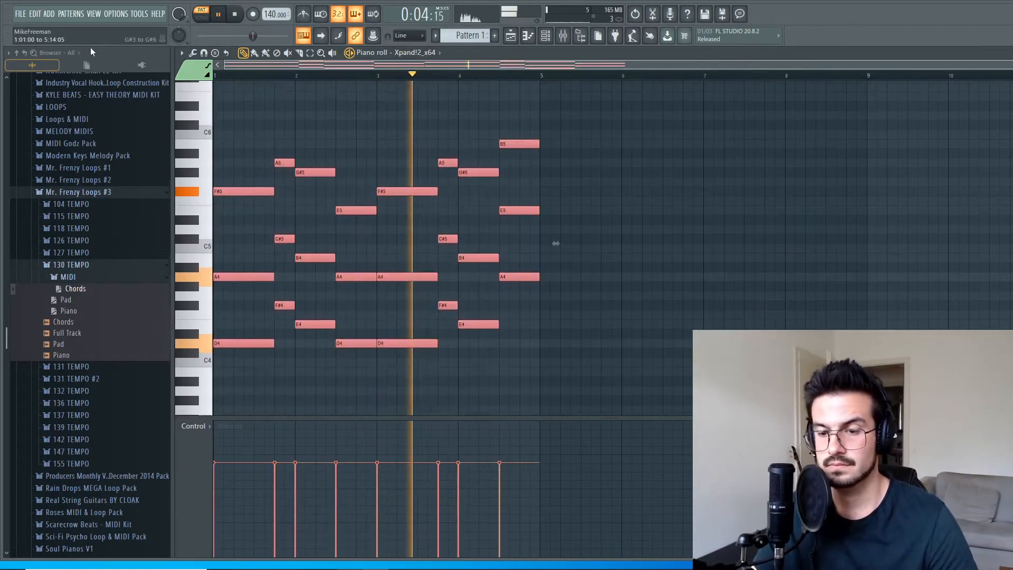
key(ctrl+b)
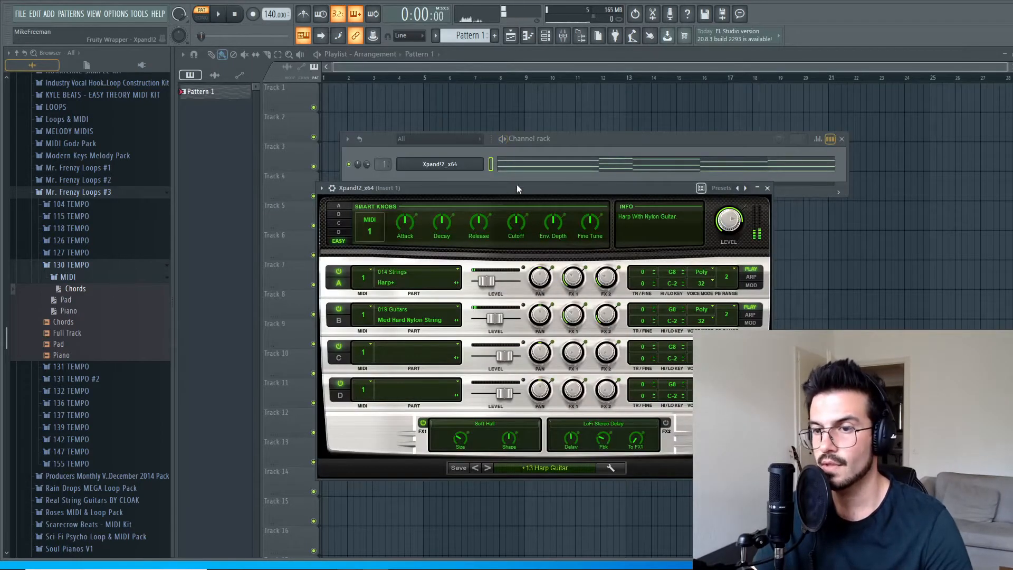
Rename the Xpand!2 channel as Guitar and colour it green.
drag(598, 141, 605, 125)
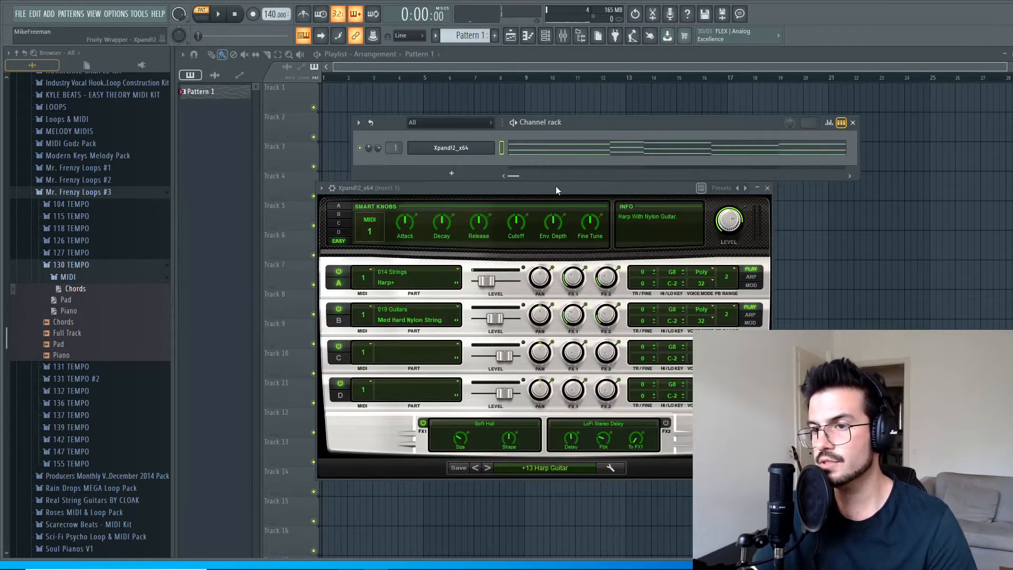
drag(556, 190, 571, 184)
right_click(491, 148)
click(523, 172)
text(Guit)
click(565, 170)
click(628, 204)
key(Return)
key(Return)
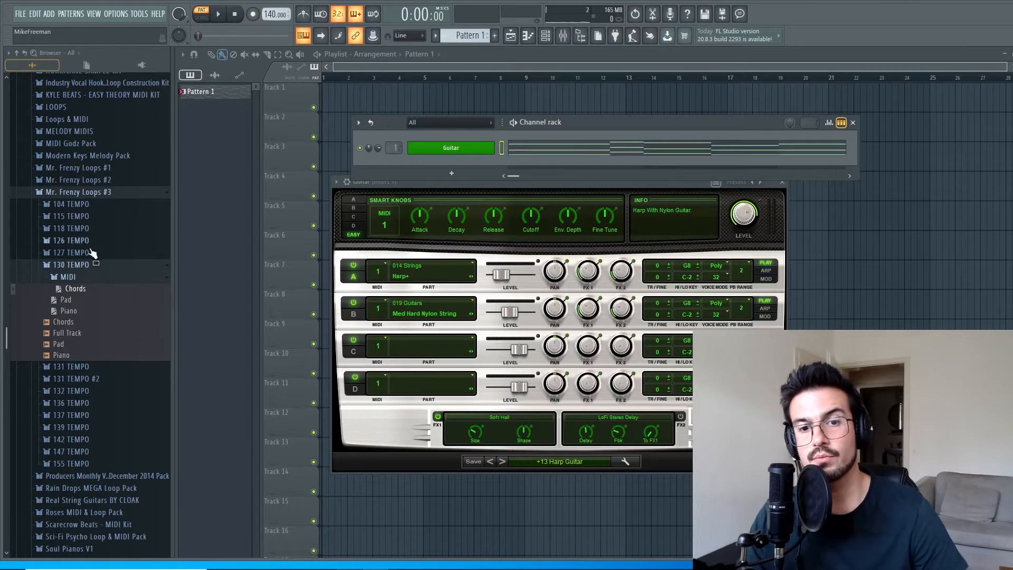
drag(76, 285, 273, 376)
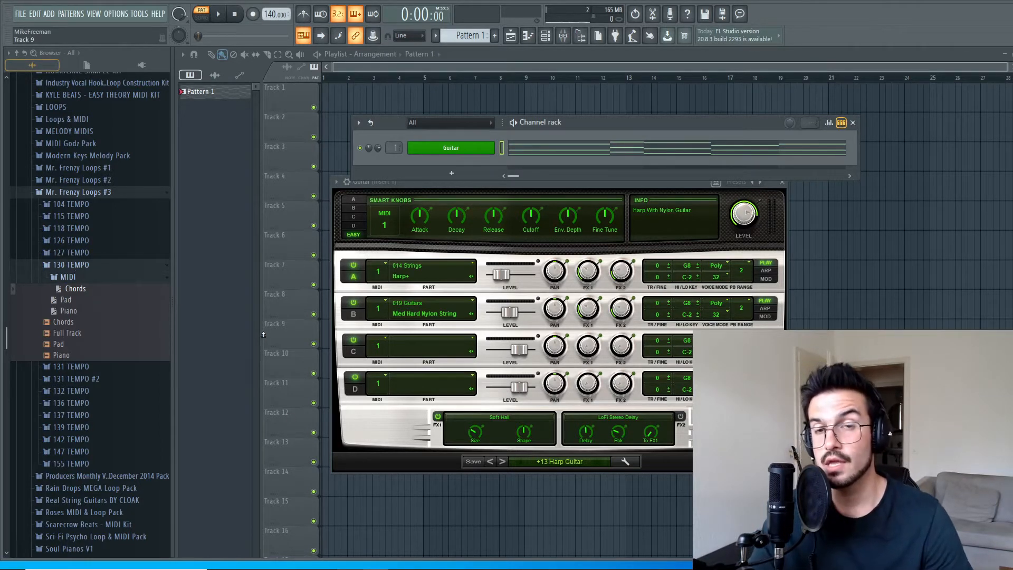
mouse_move(454, 563)
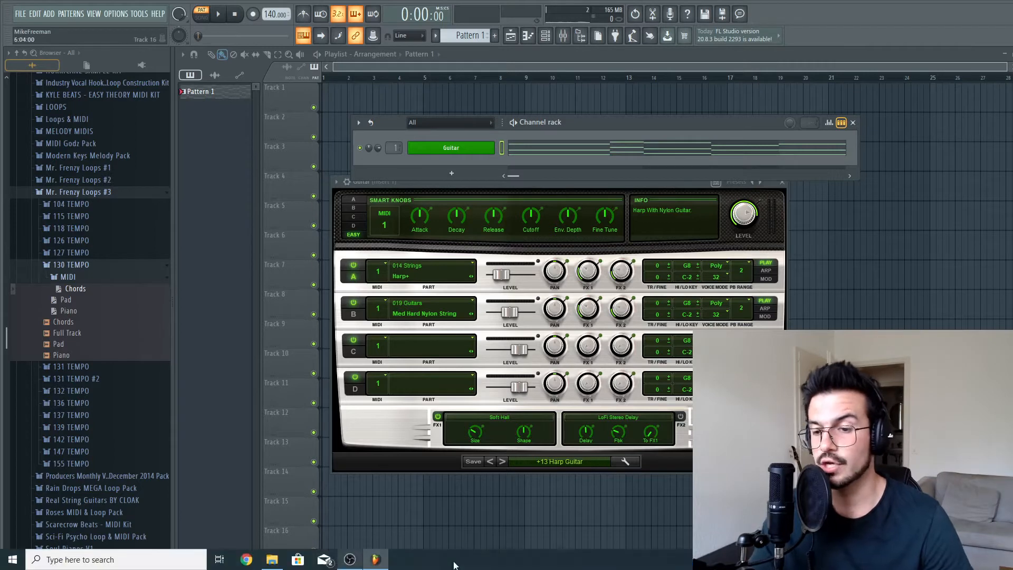
click(349, 557)
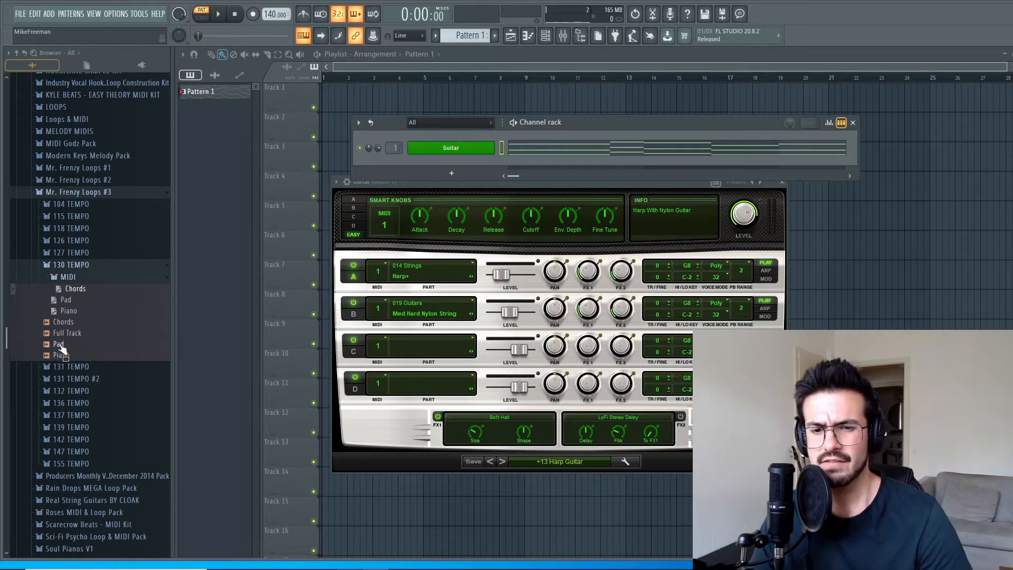
Preview the Pad and Piano audio loops from the 130 TEMPO folder of Mr. Frenzy Loops #3.
click(60, 346)
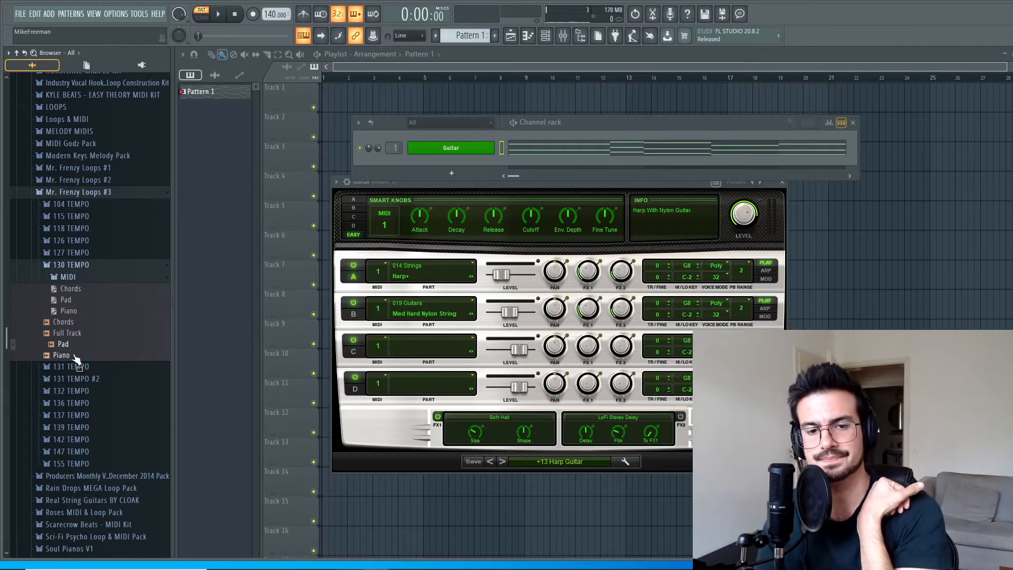
click(74, 357)
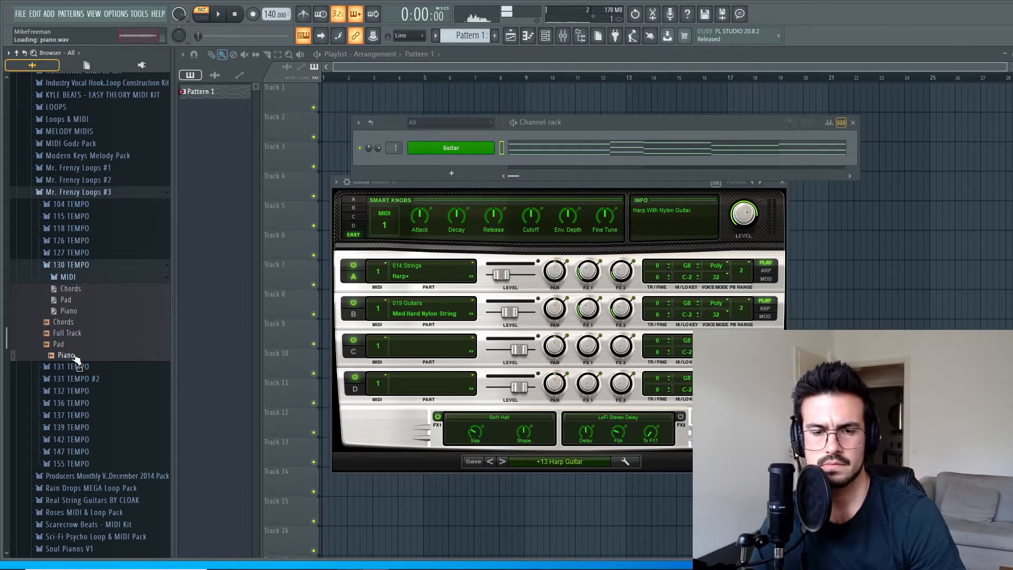
click(237, 14)
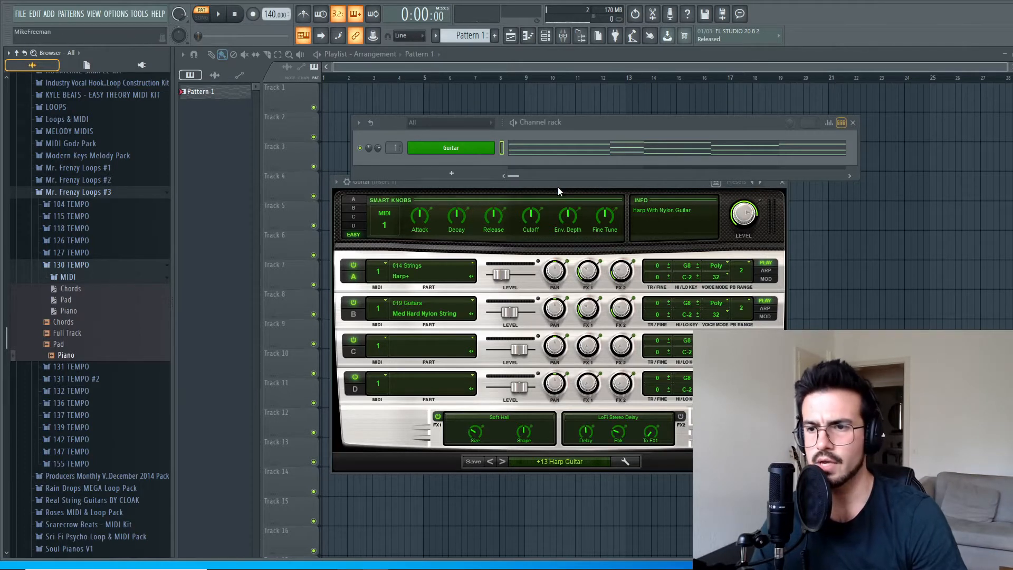
Add a second Xpand!2 instrument channel below the Guitar channel.
drag(560, 182, 568, 200)
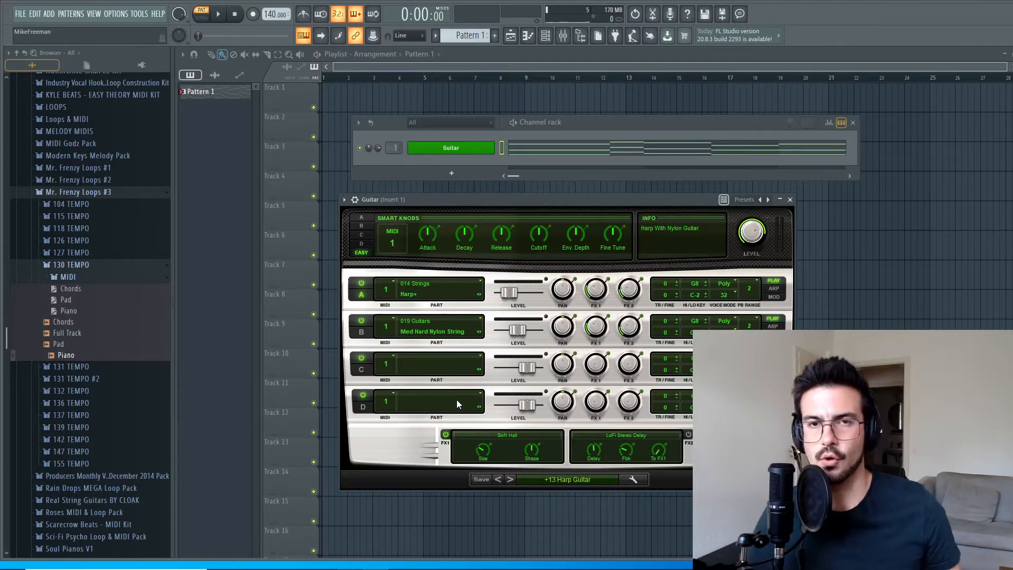
drag(504, 198, 499, 185)
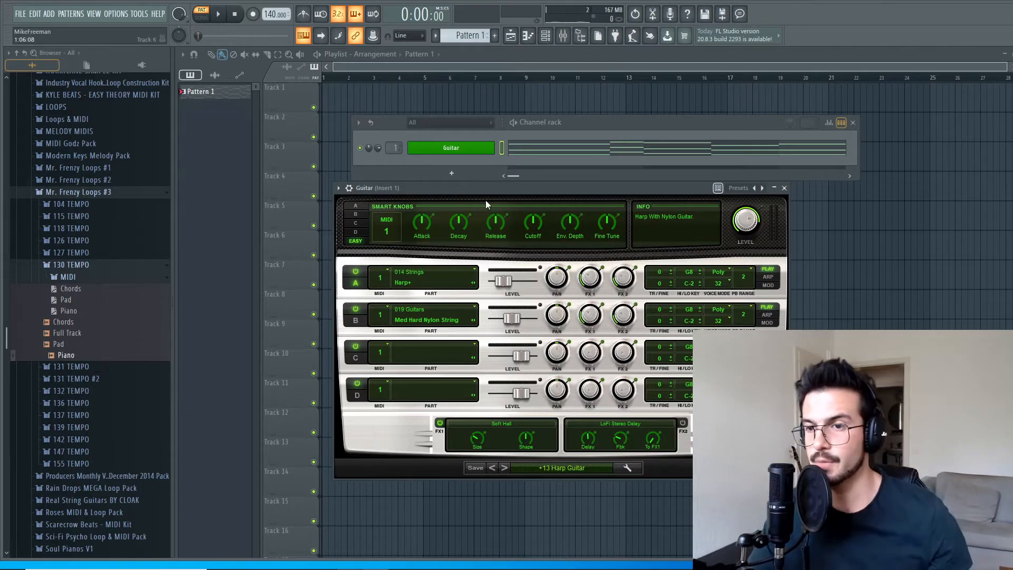
click(469, 176)
click(477, 173)
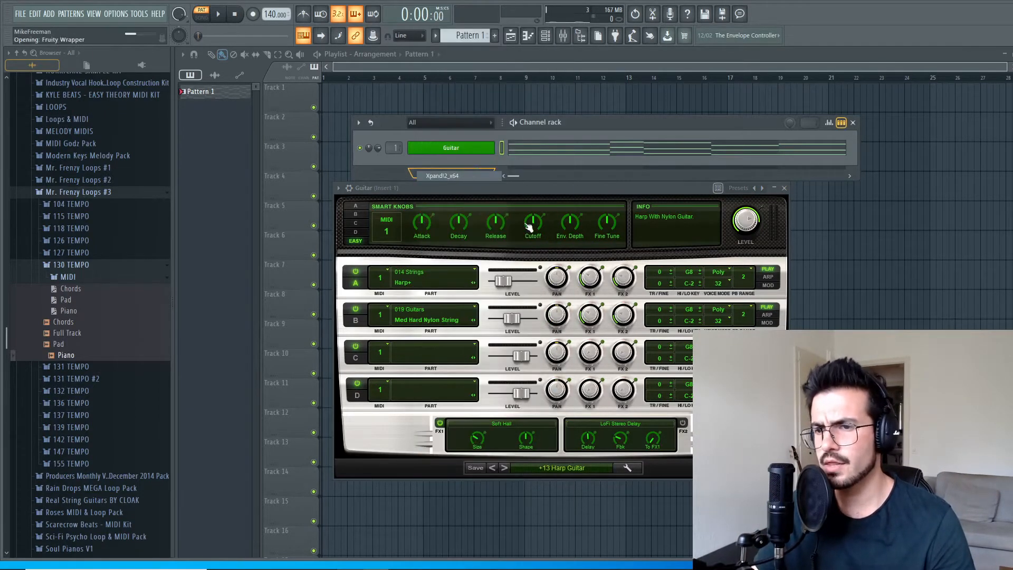
drag(405, 154, 465, 173)
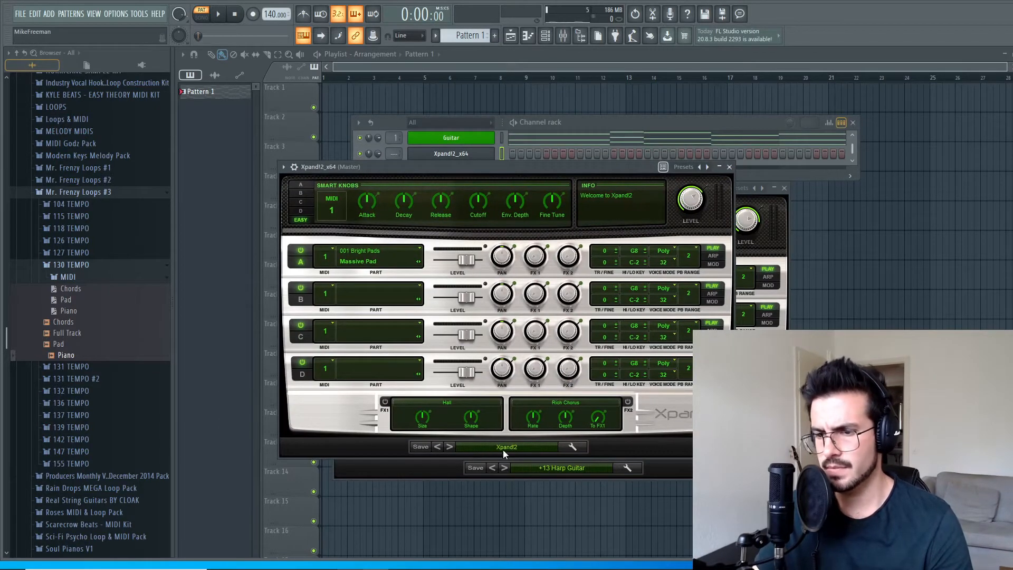
Load the +03 Bright Bells preset from the Bells category in the new Xpand!2 and close its window.
click(451, 446)
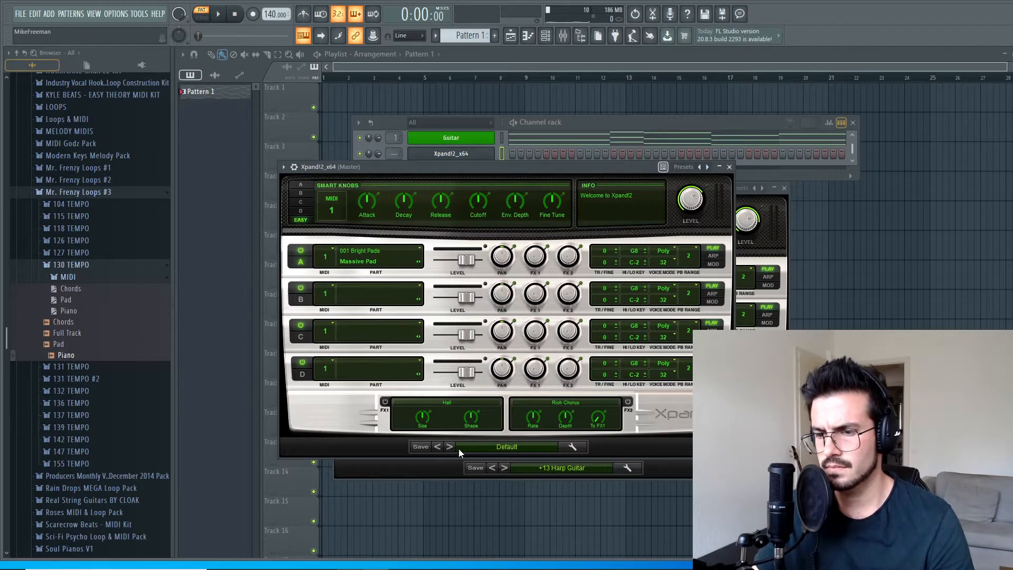
click(508, 448)
mouse_move(508, 449)
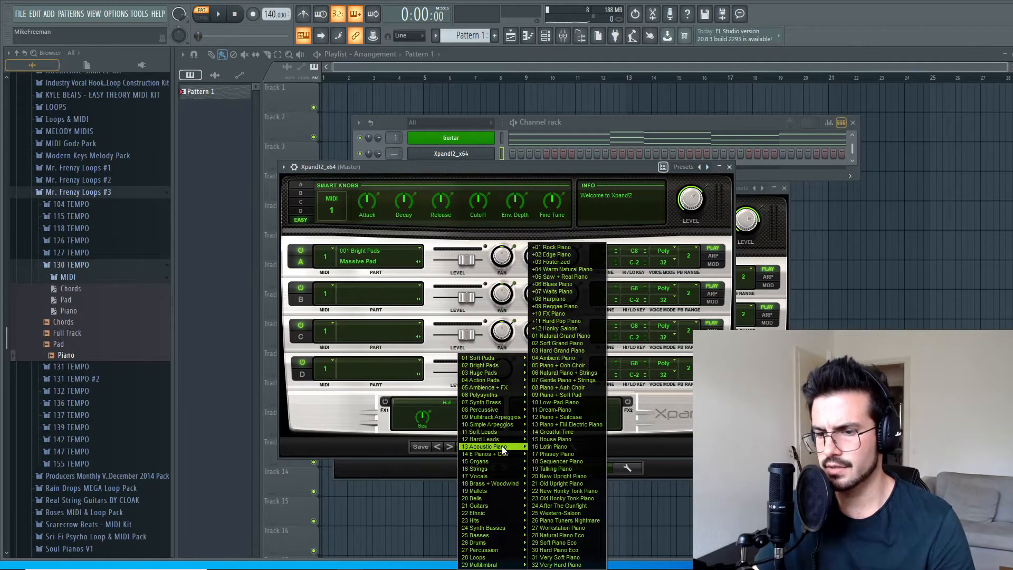
mouse_move(504, 409)
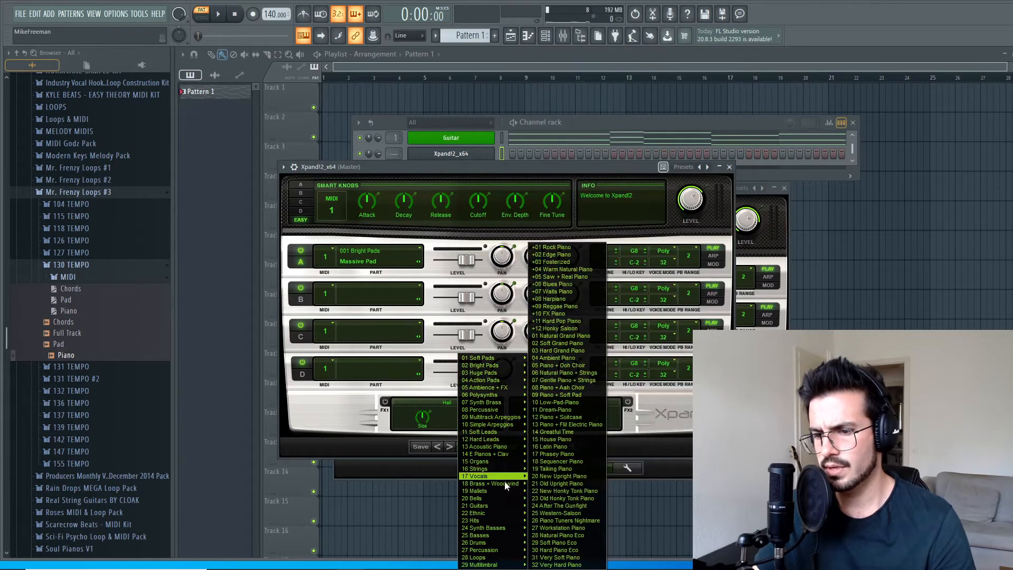
mouse_move(496, 514)
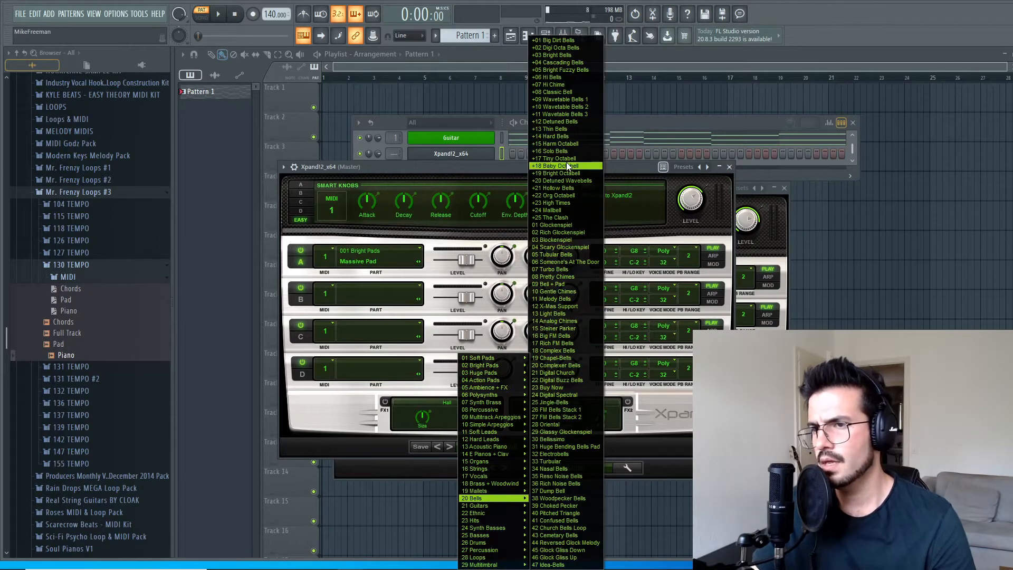
click(566, 55)
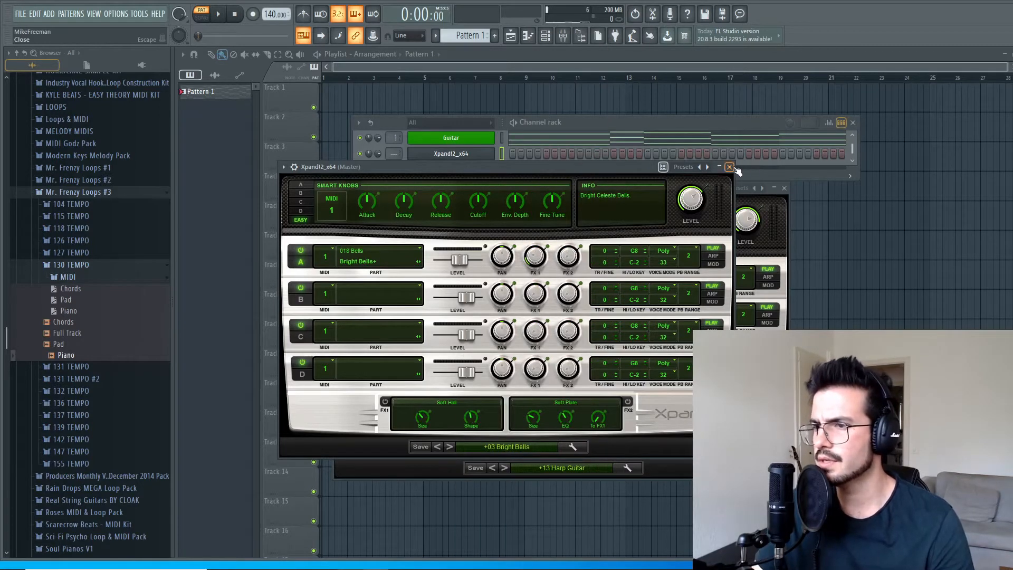
click(730, 167)
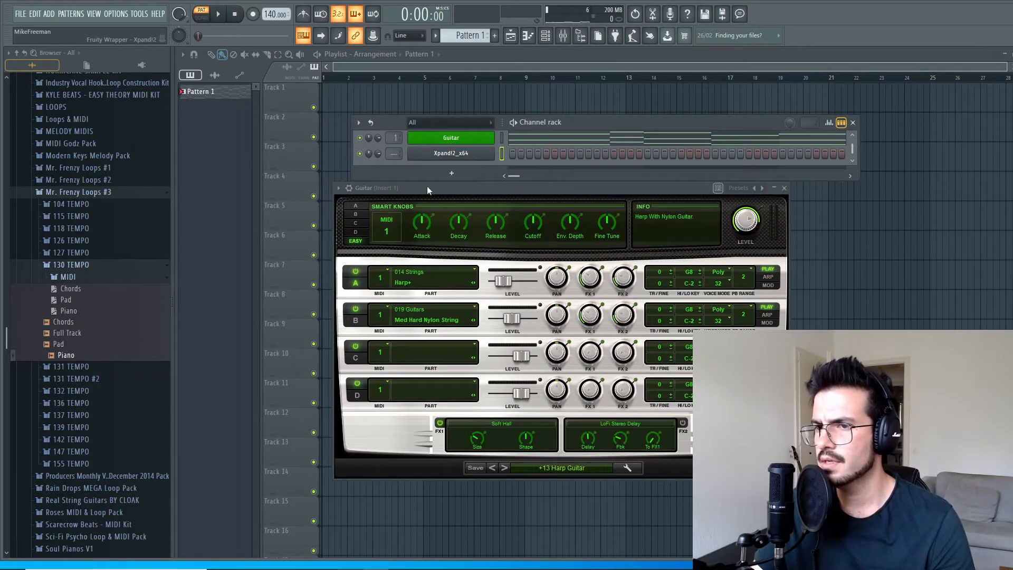
Load the 130 TEMPO Piano MIDI file into the new Xpand!2 channel and play it with the guitar chords.
right_click(451, 153)
click(560, 179)
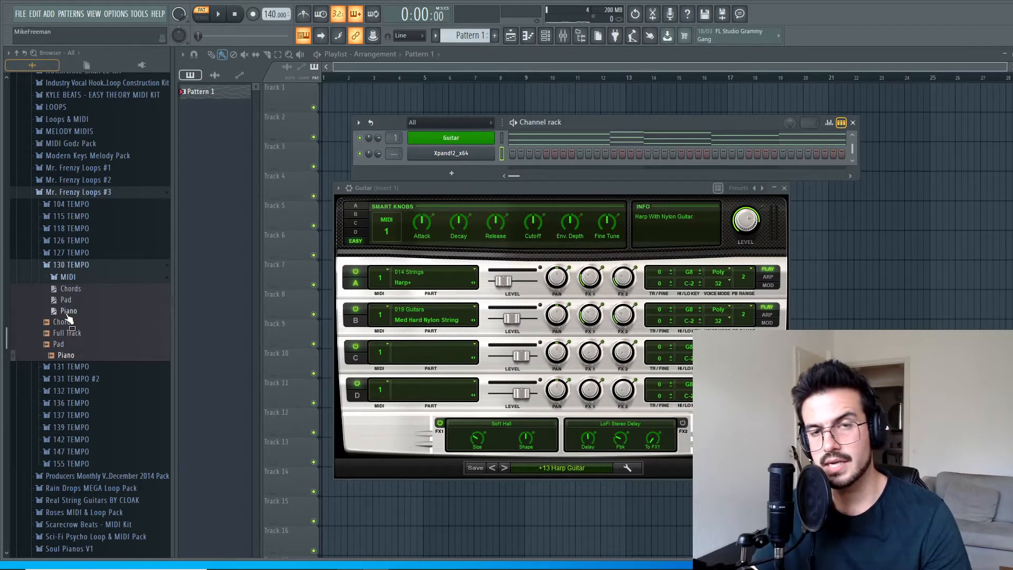
drag(67, 314, 446, 154)
key(space)
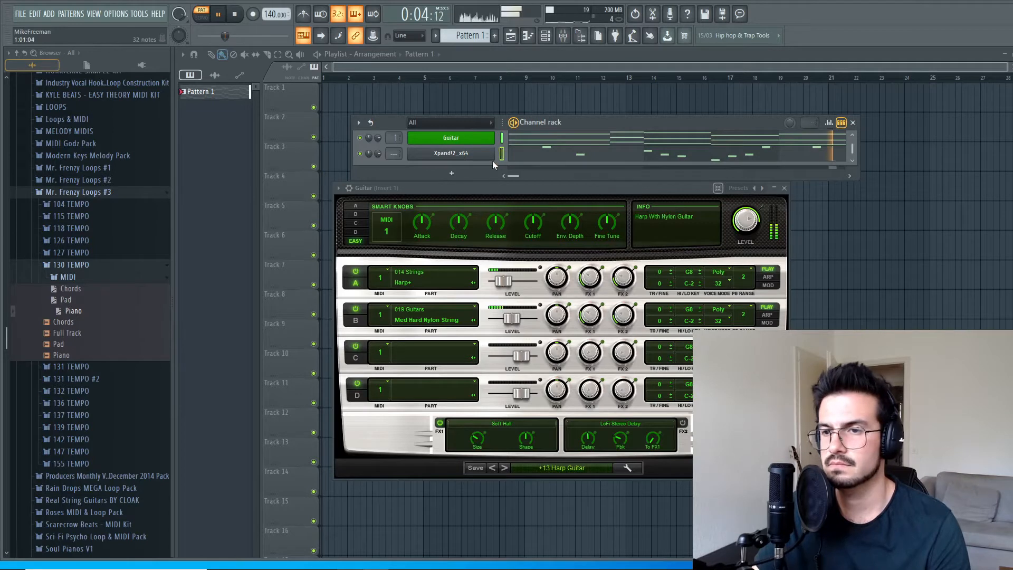
key(space)
Rename the second Xpand!2 channel as Bells and colour it purple.
right_click(410, 152)
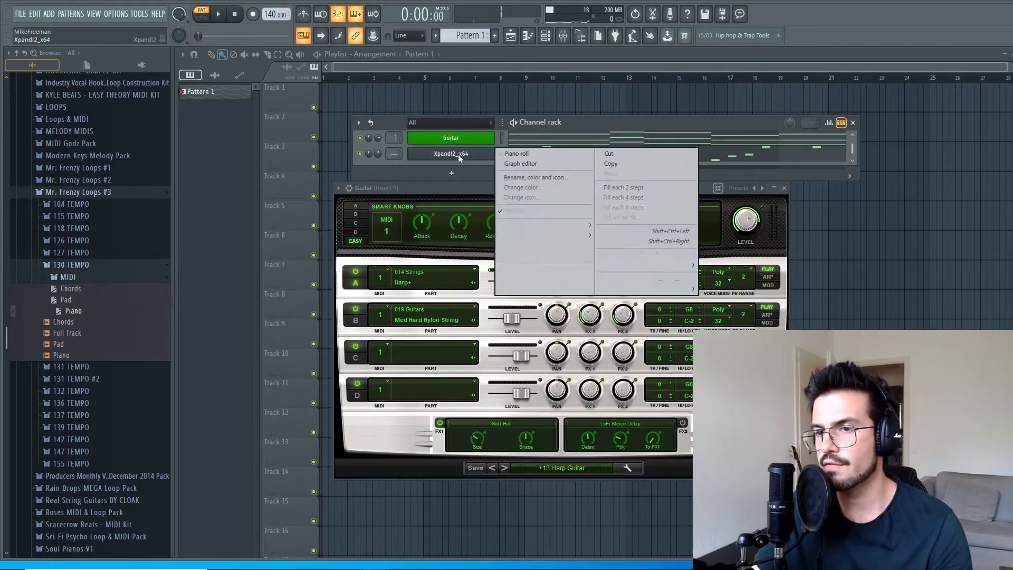
click(531, 175)
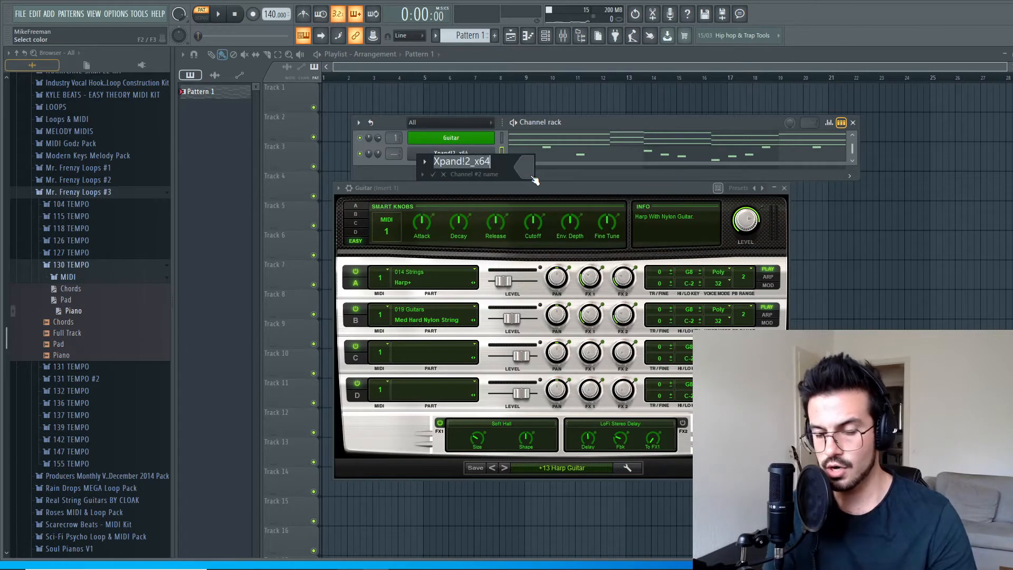
text(Bells)
click(532, 176)
click(652, 212)
key(Return)
key(Return)
Set the project tempo to 135 BPM and play the pattern.
key(space)
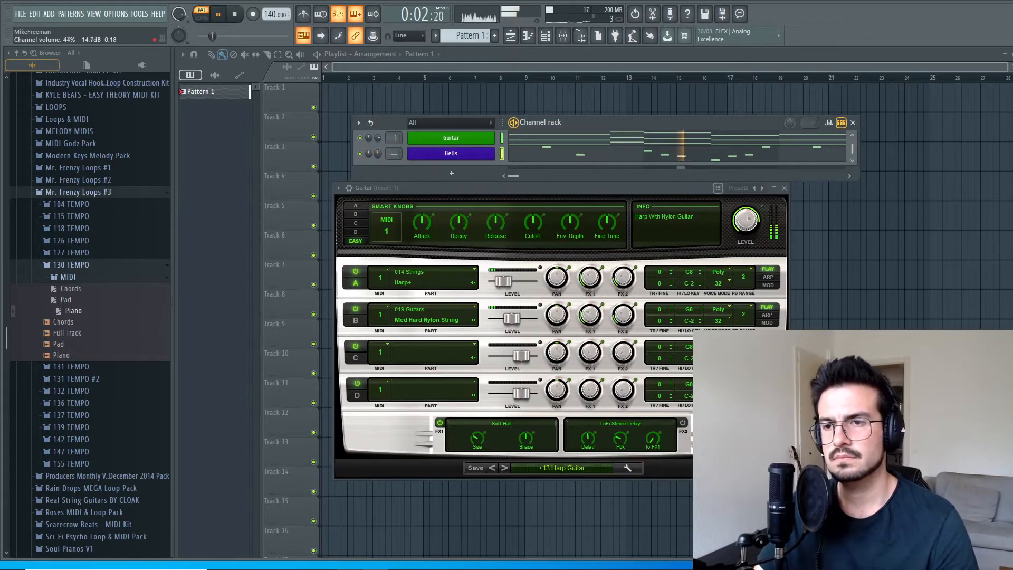
key(space)
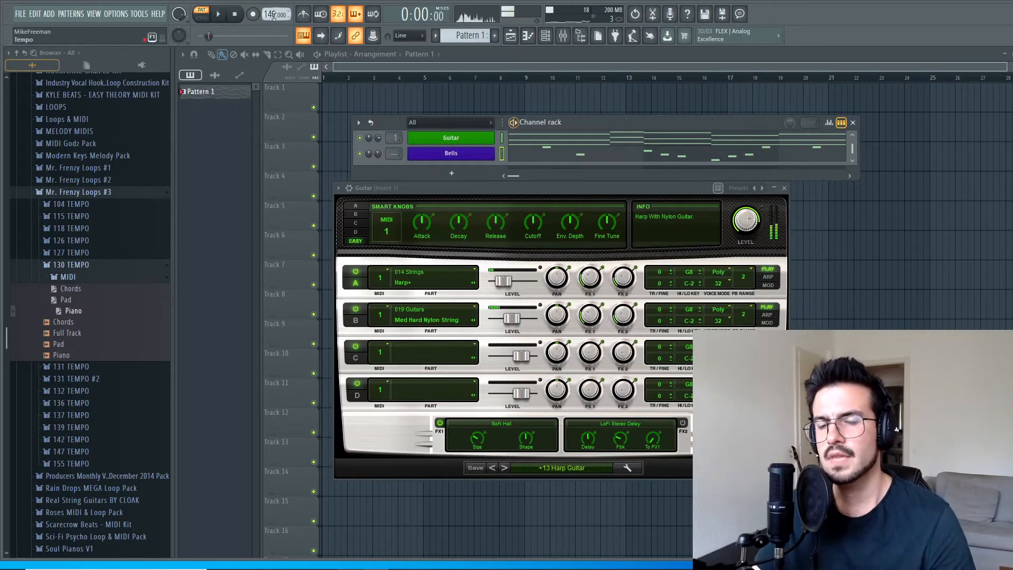
drag(268, 10, 268, 18)
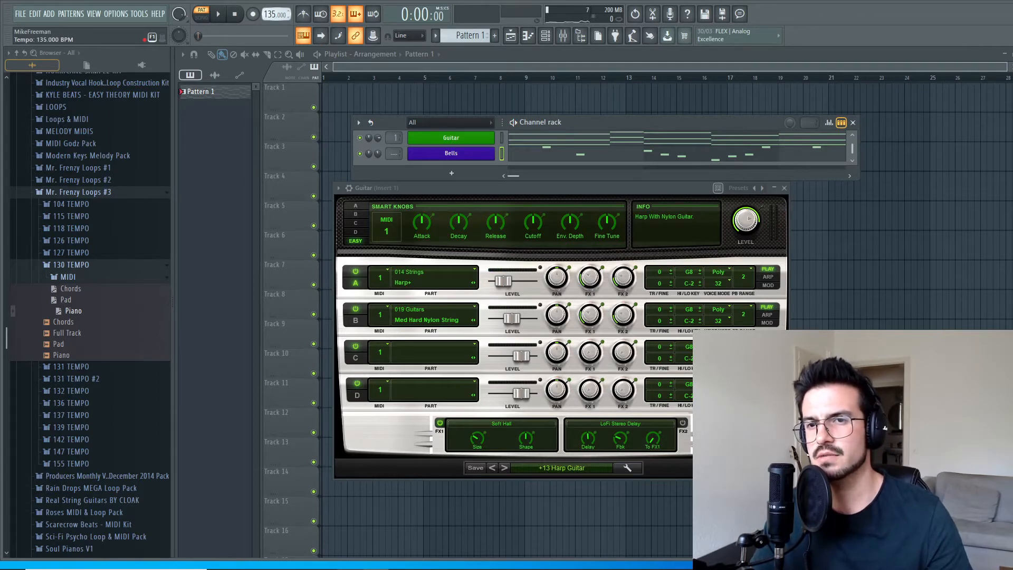
key(space)
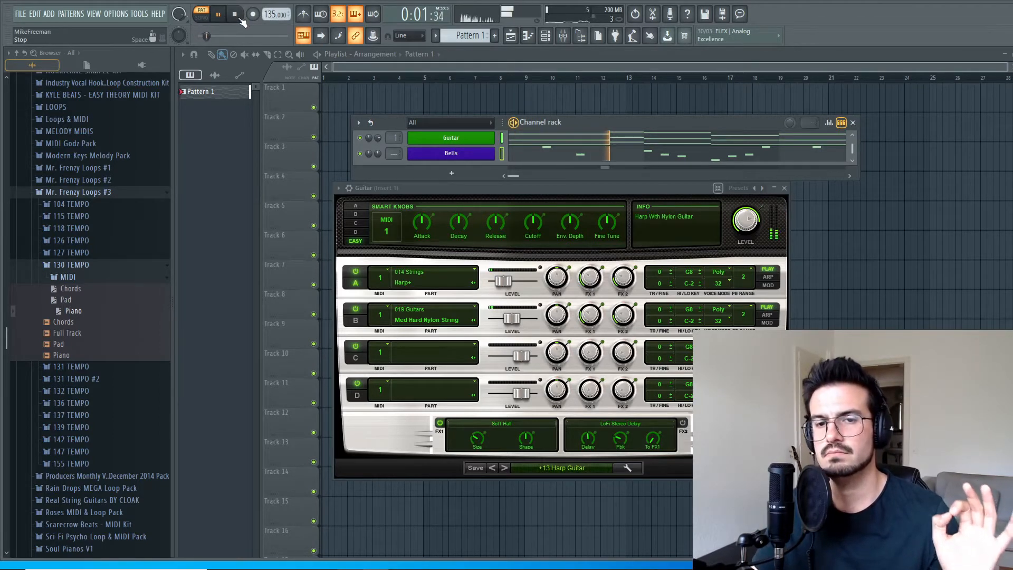
key(space)
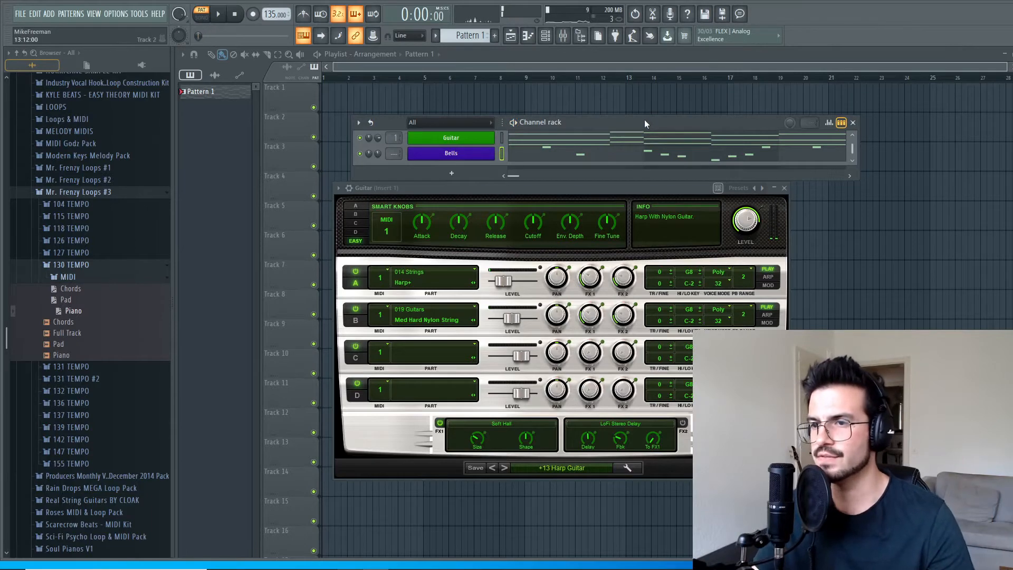
Transpose all Bells notes down one octave in the piano roll and play the result.
click(565, 154)
drag(916, 310, 217, 93)
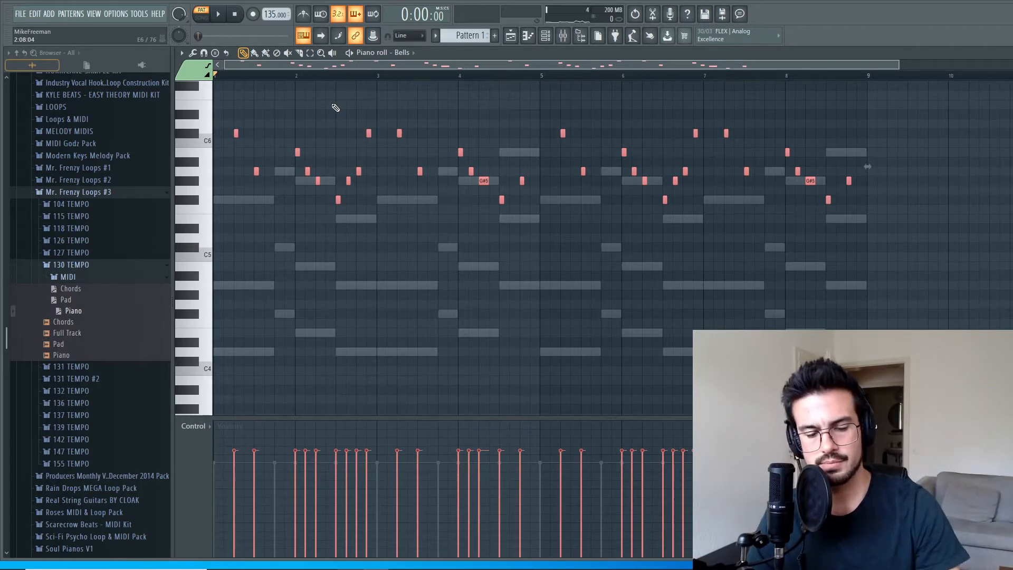
key(ctrl+Down)
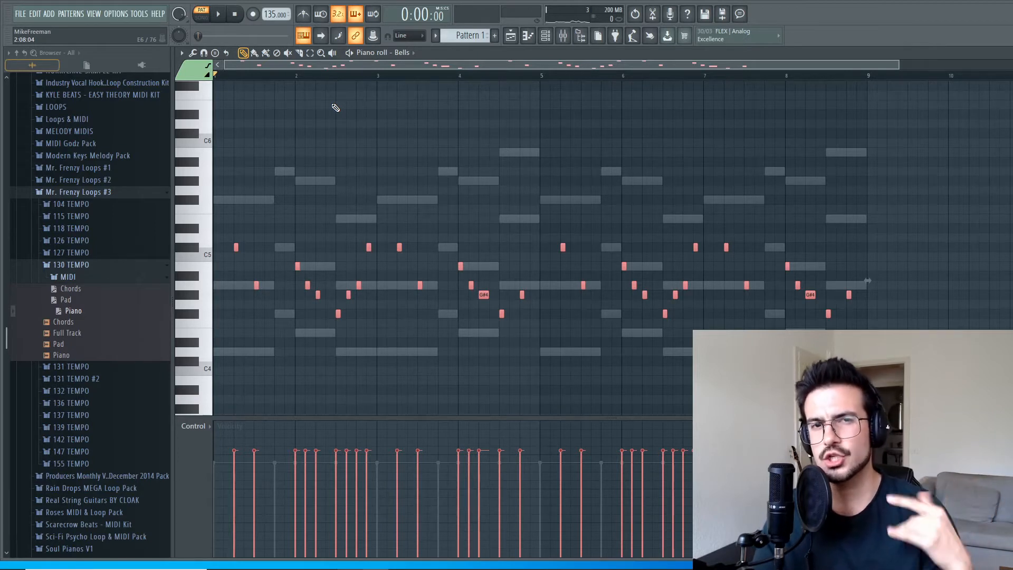
key(space)
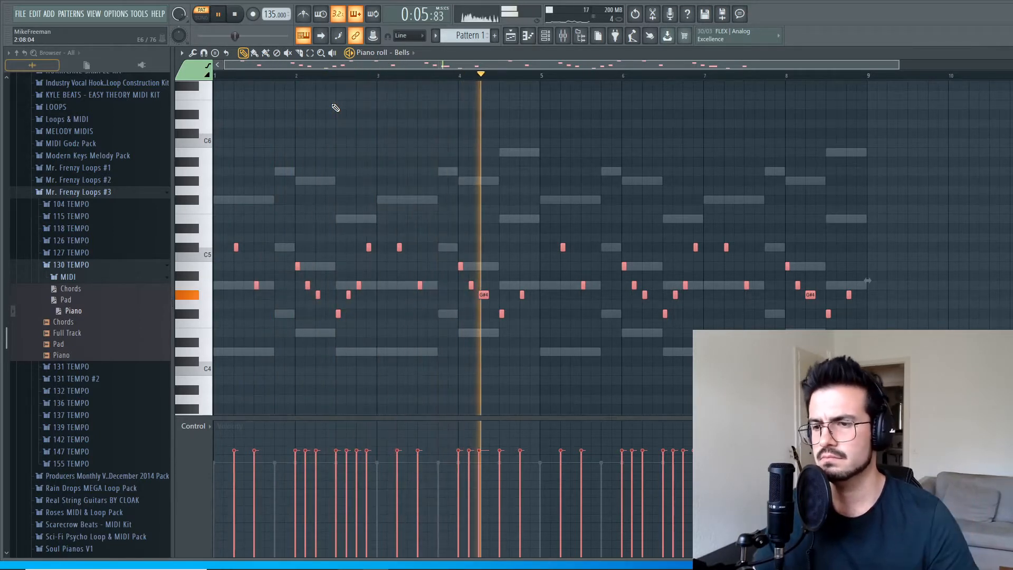
key(space)
Raise the Bells notes in bars 5 to 8 by one octave, play that section and deselect the notes.
drag(884, 364, 559, 153)
key(ctrl+Up)
click(534, 77)
key(space)
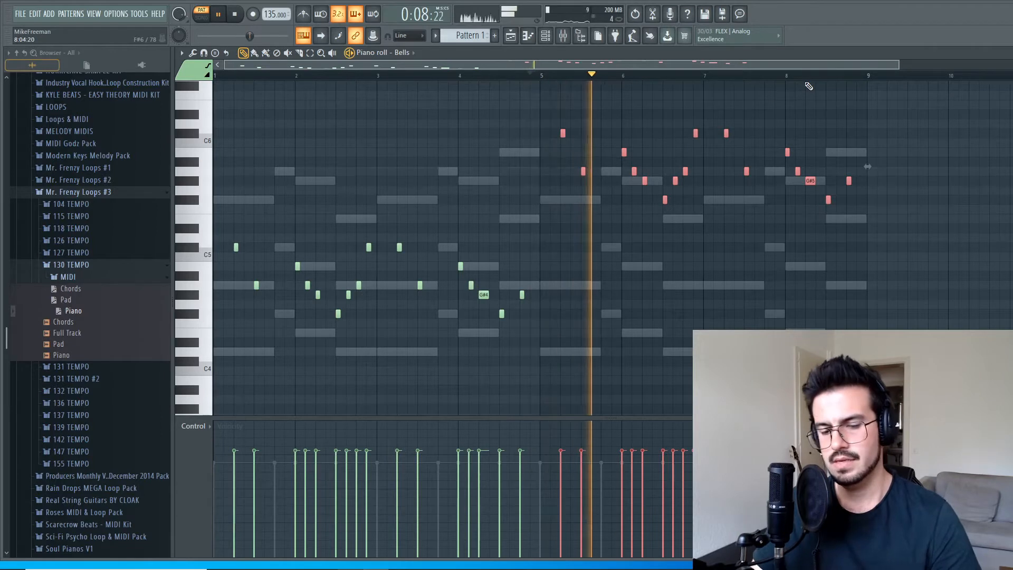
key(space)
key(ctrl+d)
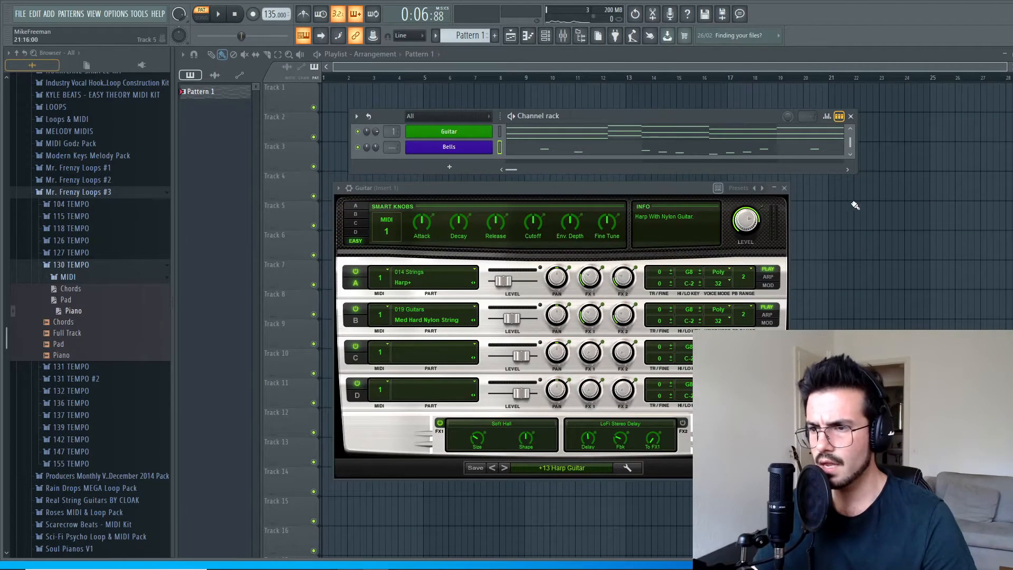
Add a third Xpand!2 channel and load the +30 Harp + Strings preset from the Strings category.
click(785, 189)
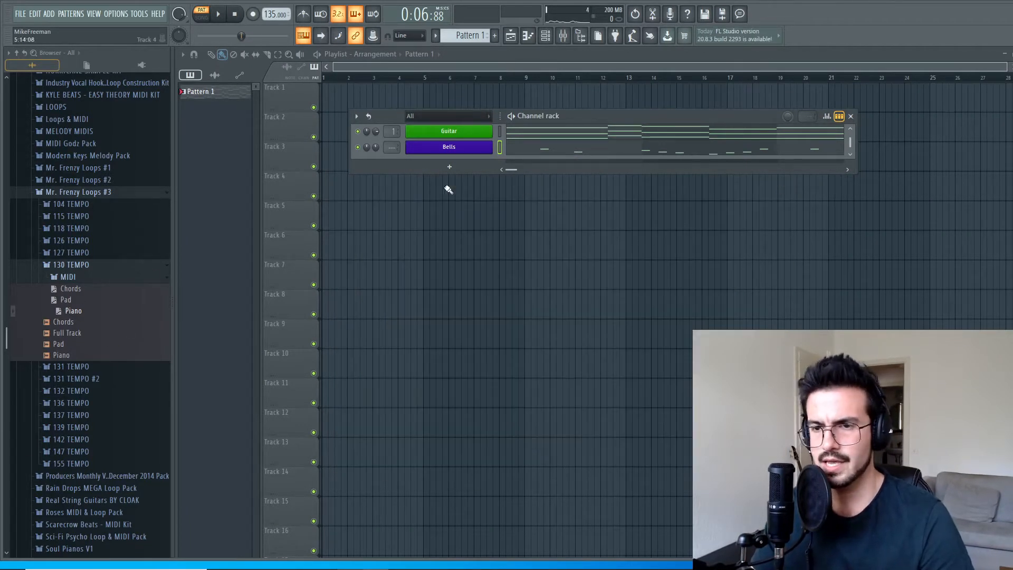
click(461, 174)
click(473, 186)
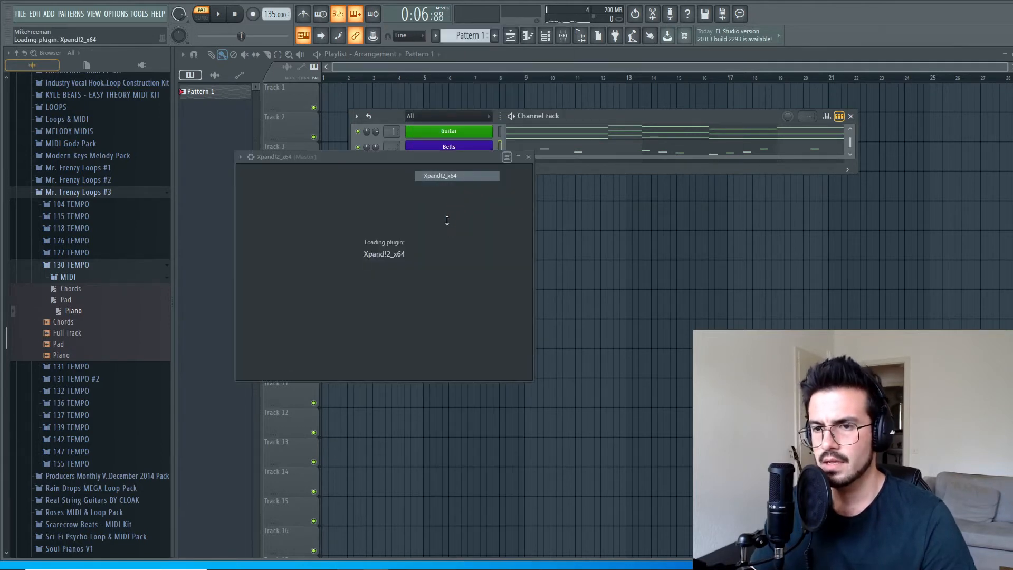
drag(405, 157, 464, 153)
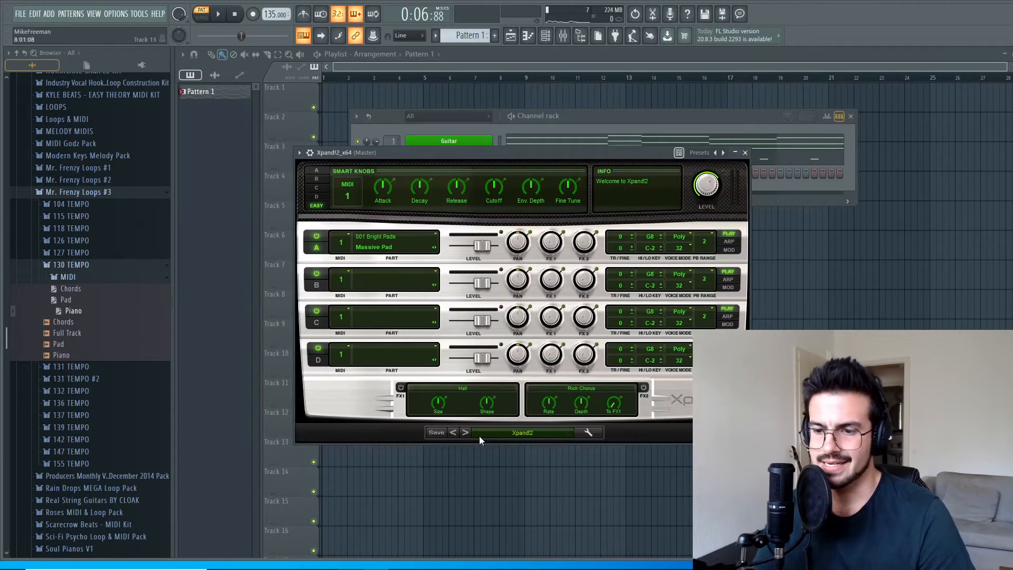
click(513, 435)
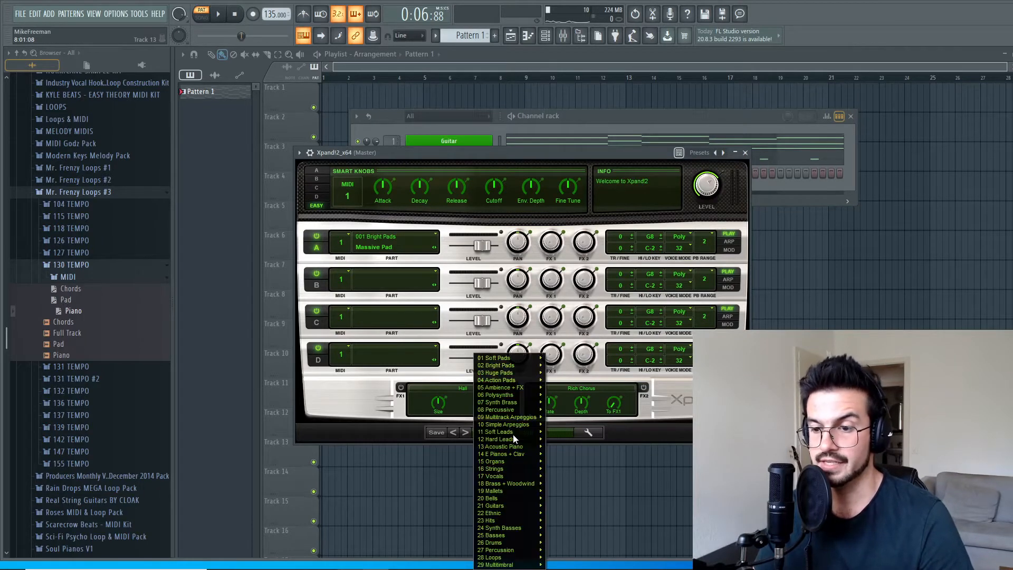
mouse_move(509, 473)
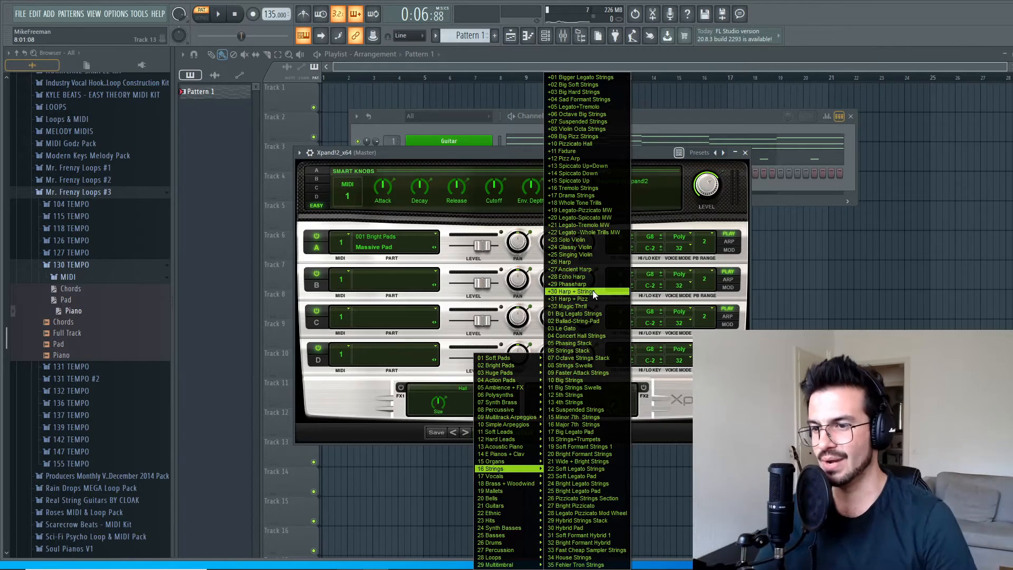
click(594, 292)
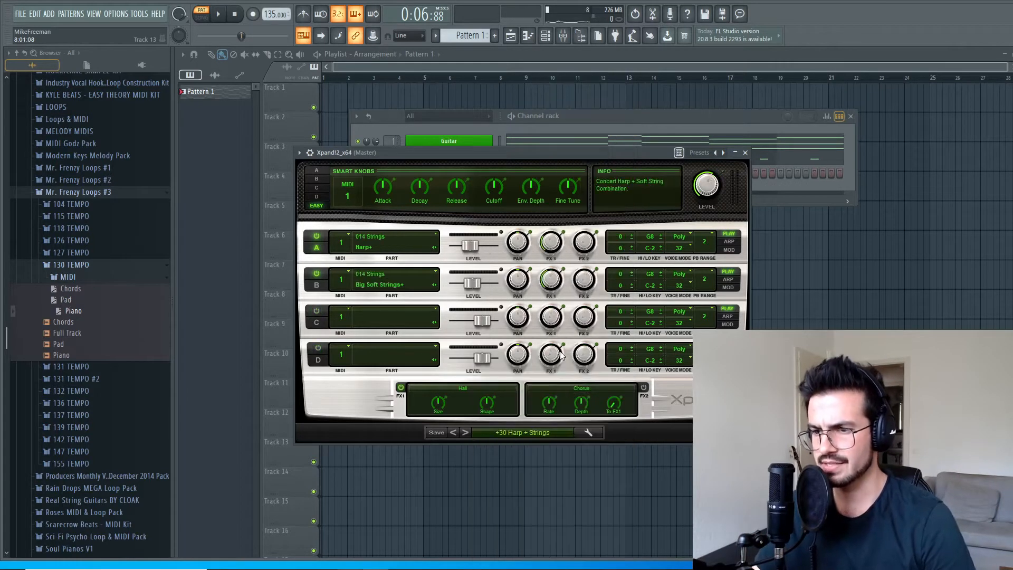
click(745, 153)
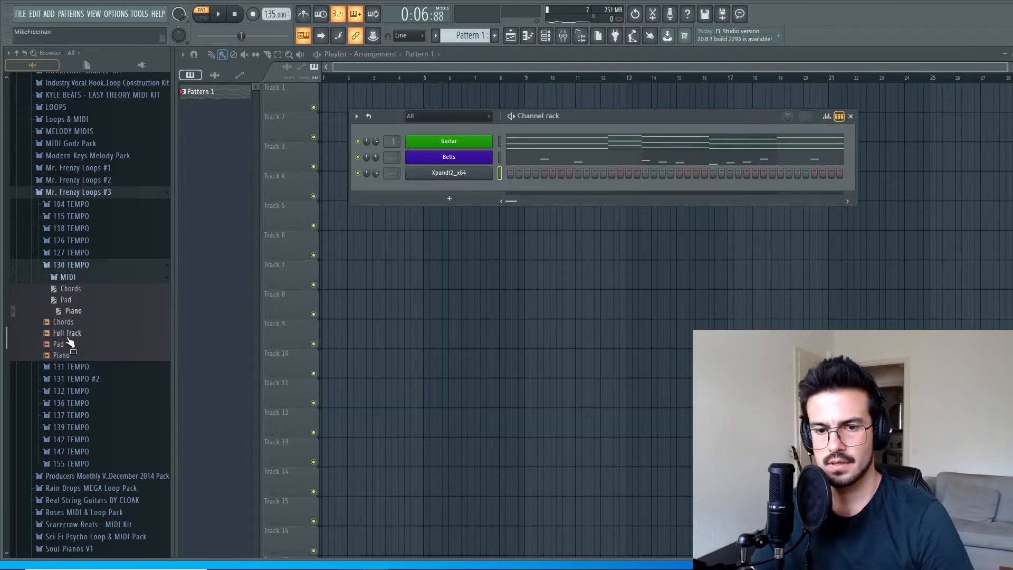
Load the 130 TEMPO Pad MIDI file into the third Xpand!2 channel and play the pattern.
drag(67, 300, 448, 173)
key(space)
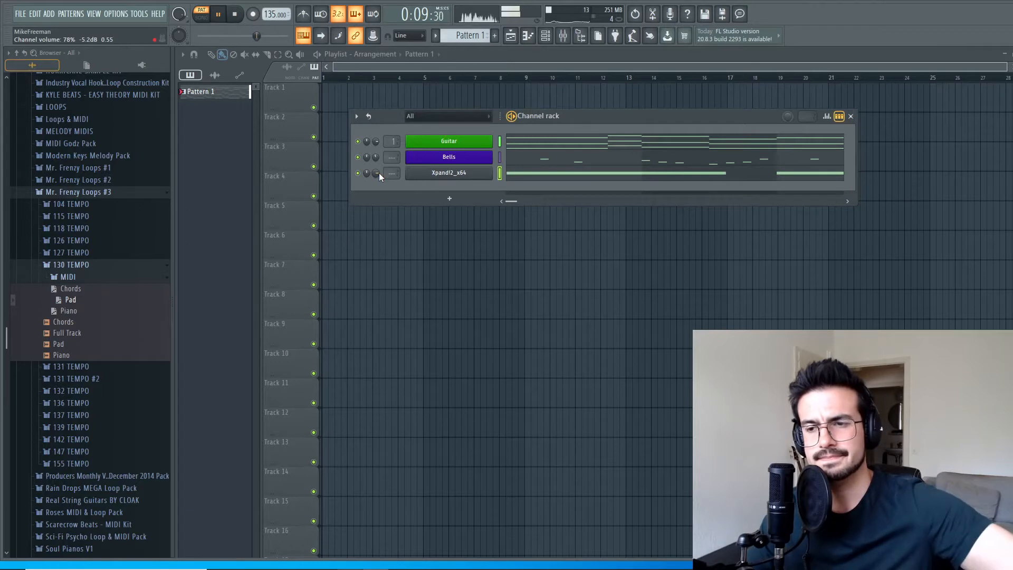
Lengthen the four A5 notes of the third Xpand!2 channel so each meets the next and the last ends at bar 9.
click(541, 178)
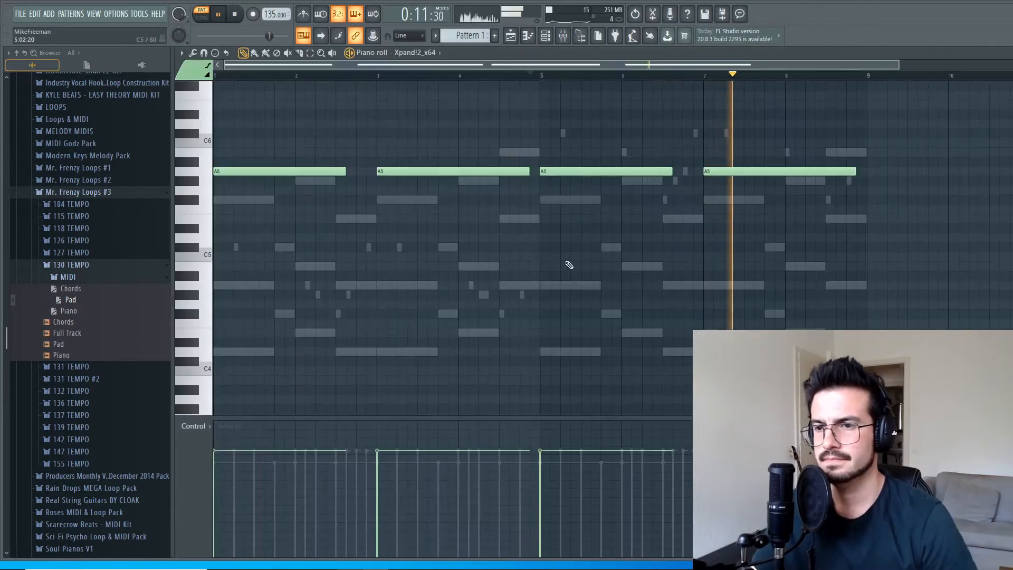
key(space)
drag(346, 174, 378, 178)
drag(531, 176, 541, 177)
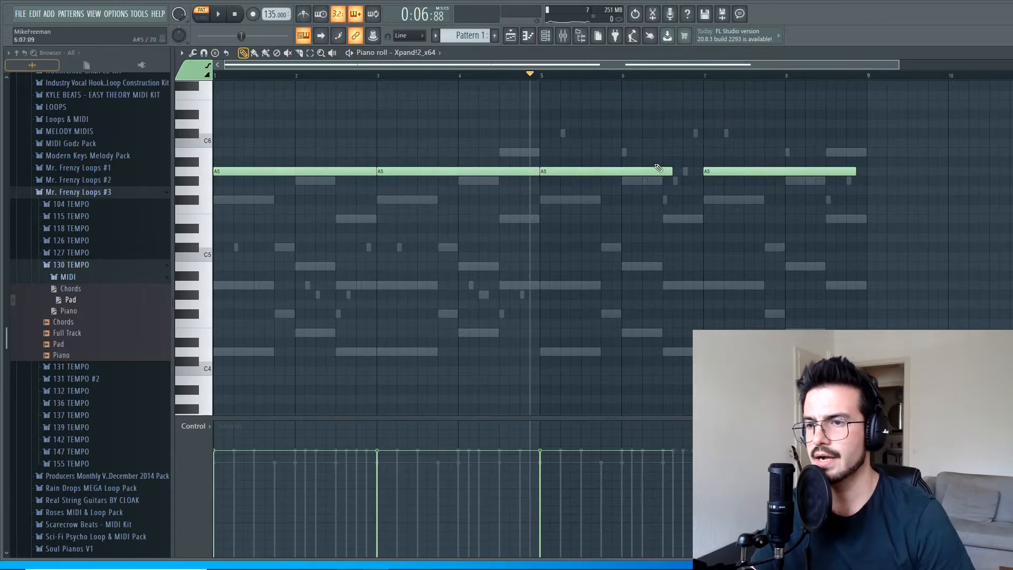
drag(675, 171, 704, 172)
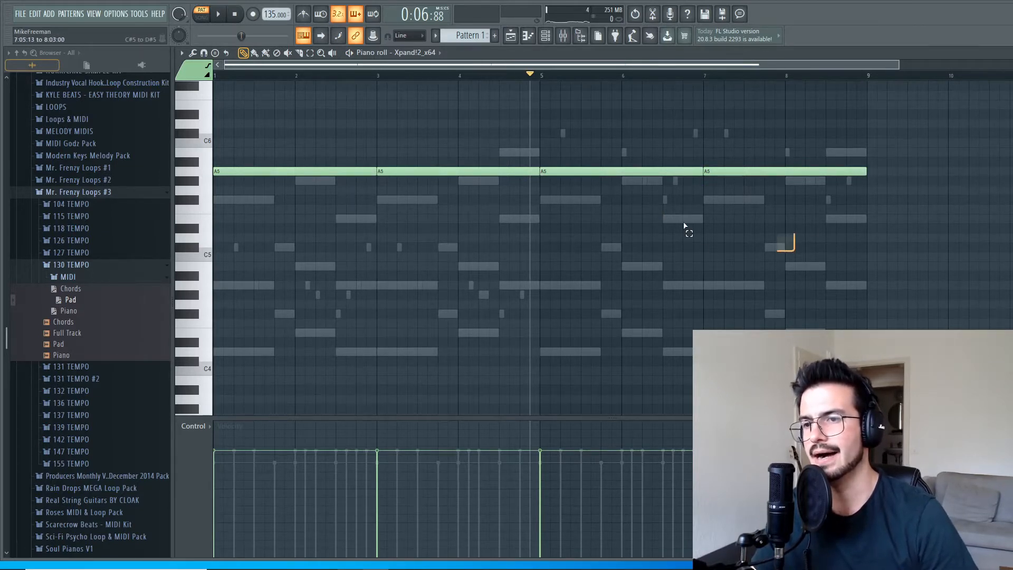
Try shortening all four A5 notes together, and stretch them back to their full length.
key(ctrl+a)
drag(375, 168, 335, 171)
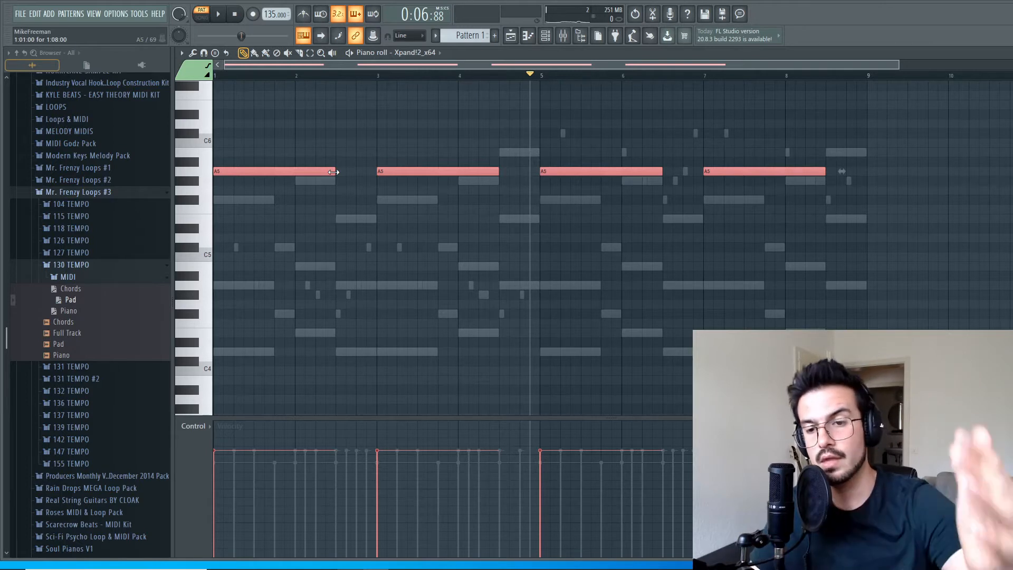
drag(333, 172, 376, 171)
Play the pattern, rename the third Xpand!2 channel as Strings and colour it purple.
key(space)
key(F7)
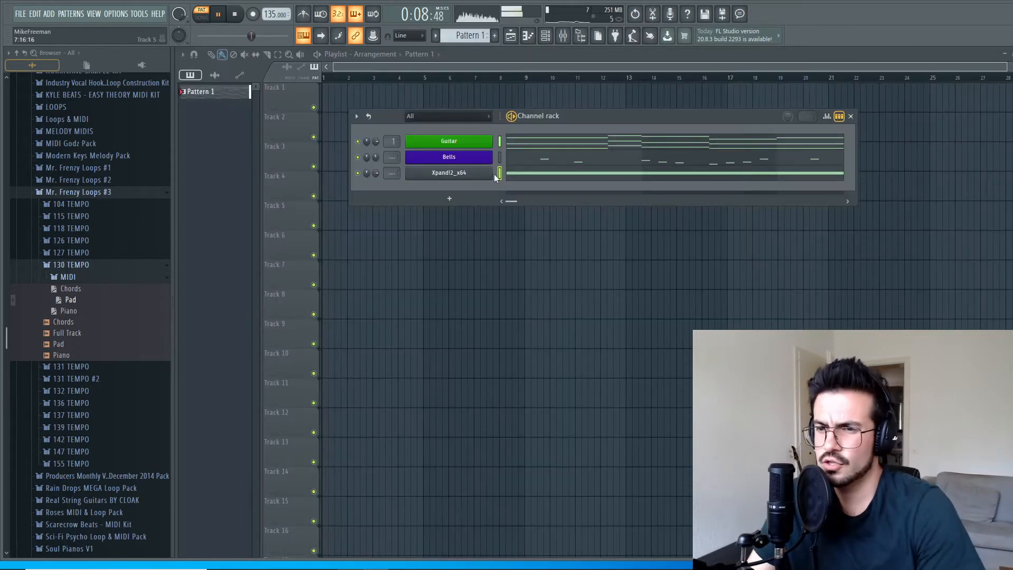
right_click(455, 175)
click(579, 210)
text(Strings)
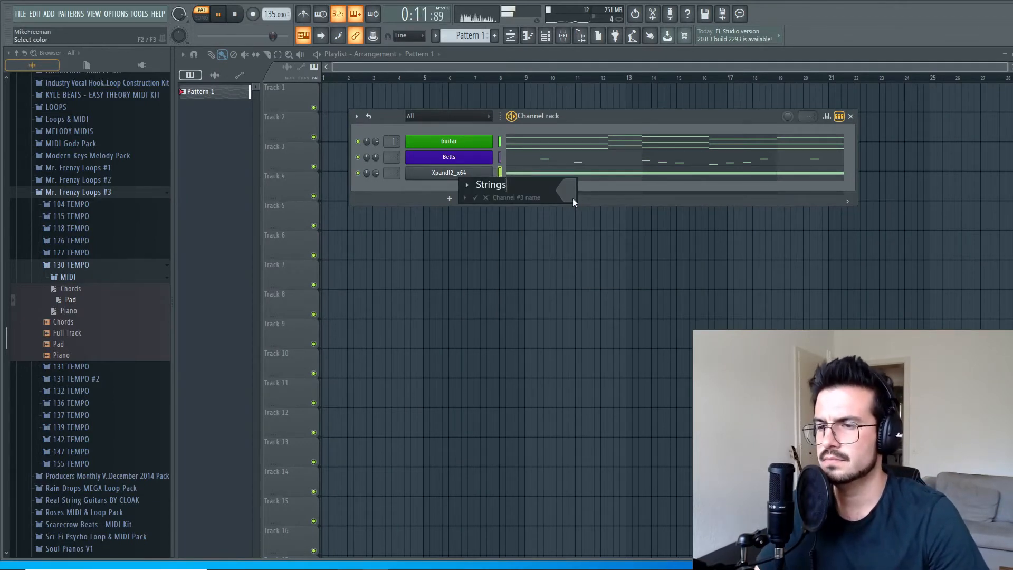
click(573, 198)
click(703, 229)
key(Return)
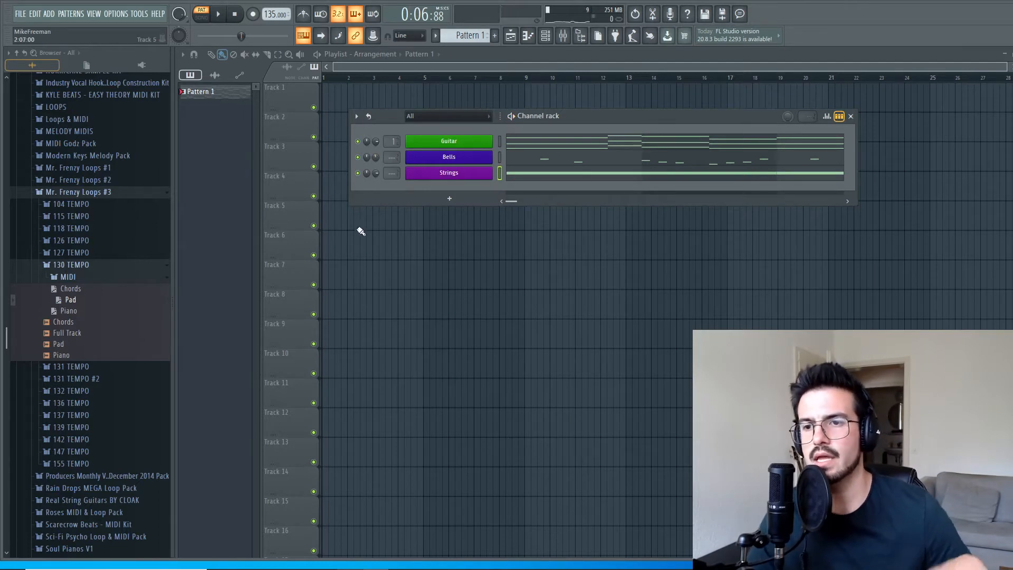
Preview the 130 TEMPO Full Track loop and play the pattern to compare it with the original.
click(83, 337)
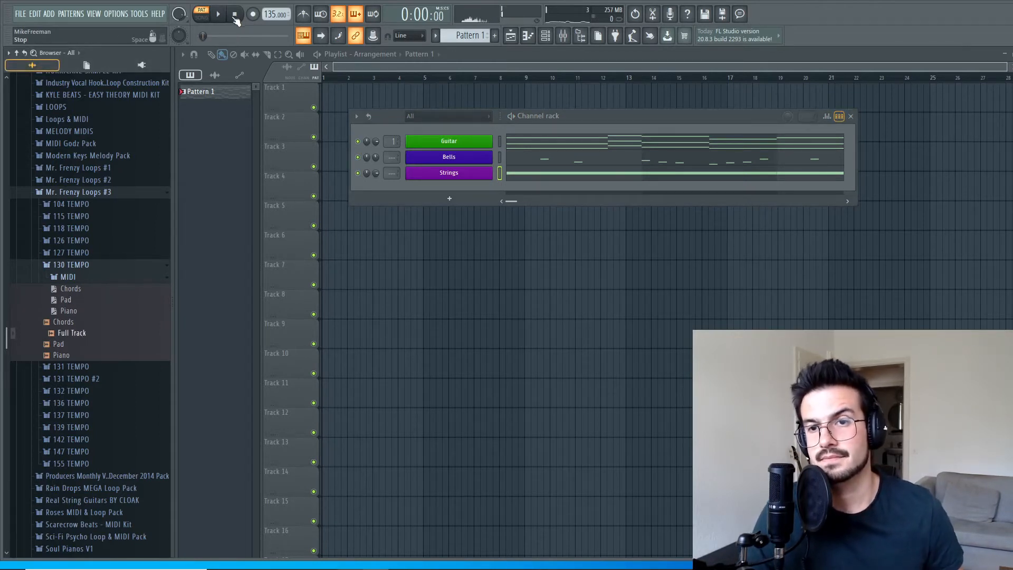
key(space)
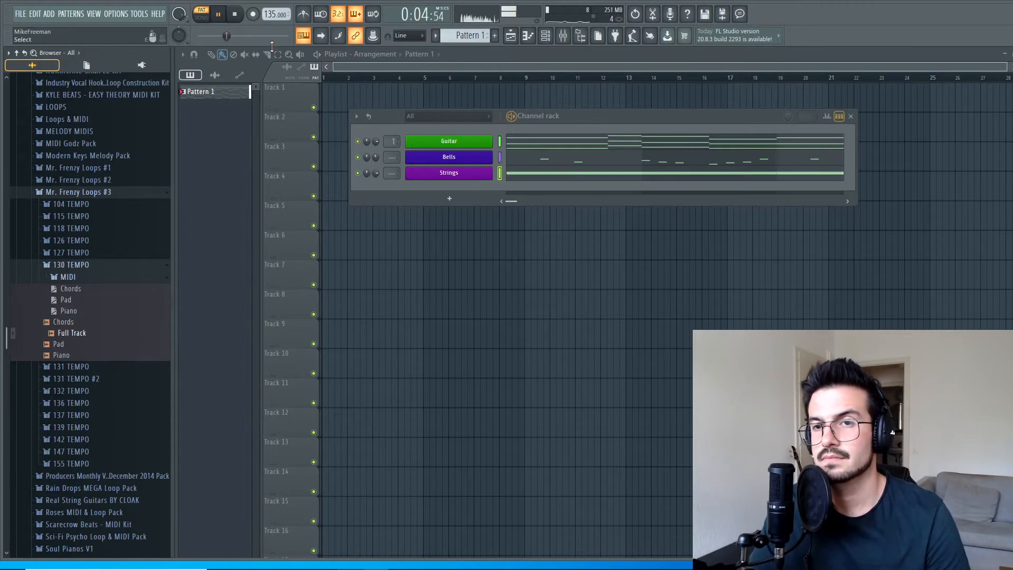
key(space)
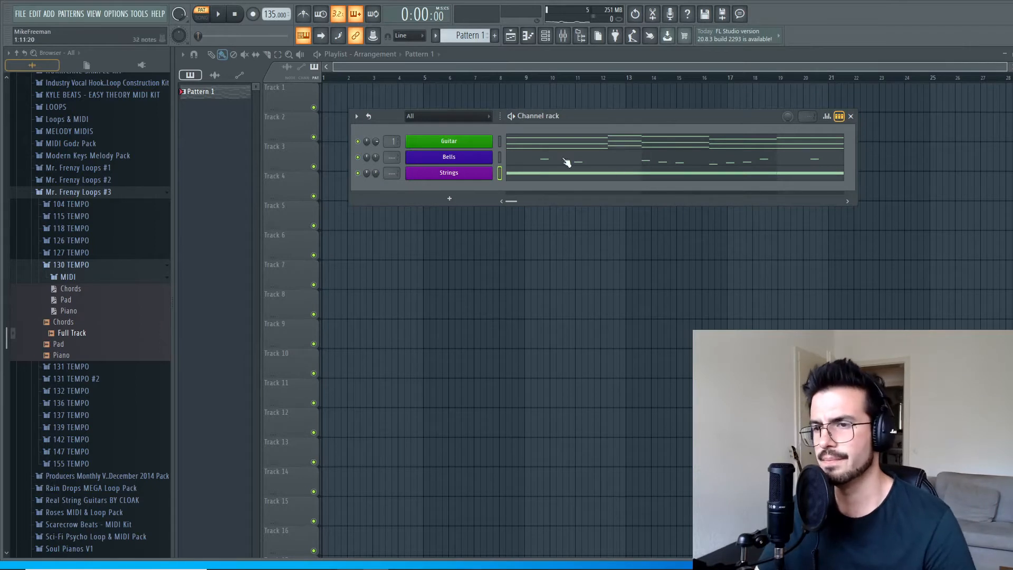
Collapse the Mr. Frenzy Loops #3 folder and open the Mr. Frenzy Drum Loops folder among the drum loops.
scroll(58, 445, down, 4)
scroll(79, 417, down, 4)
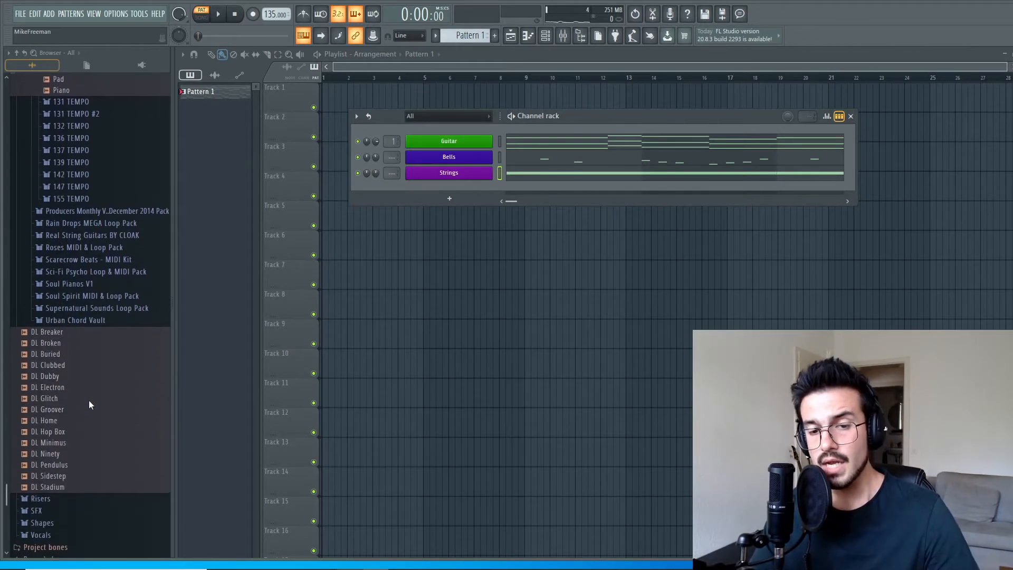
scroll(104, 406, up, 4)
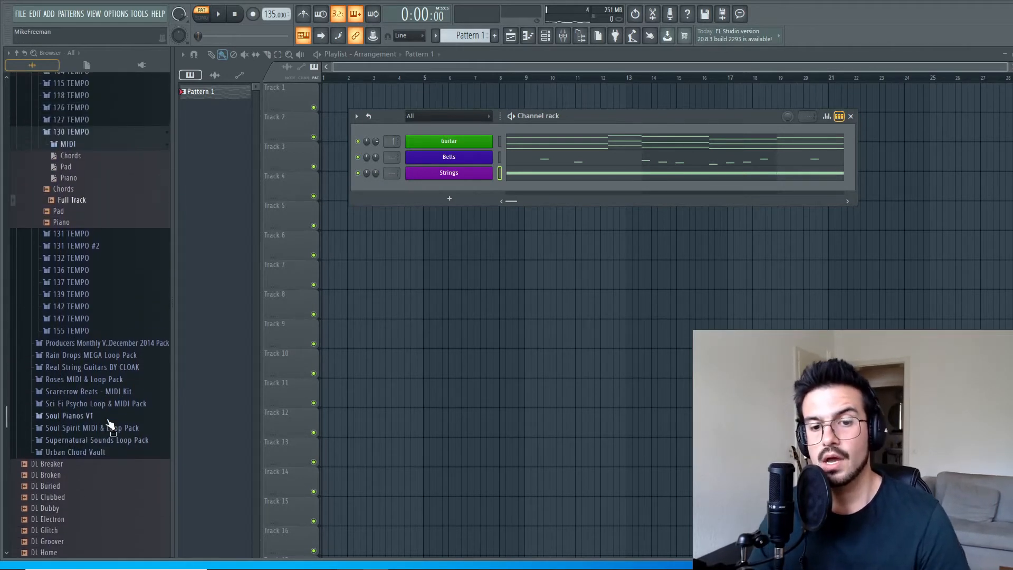
scroll(106, 420, down, 6)
scroll(101, 411, up, 9)
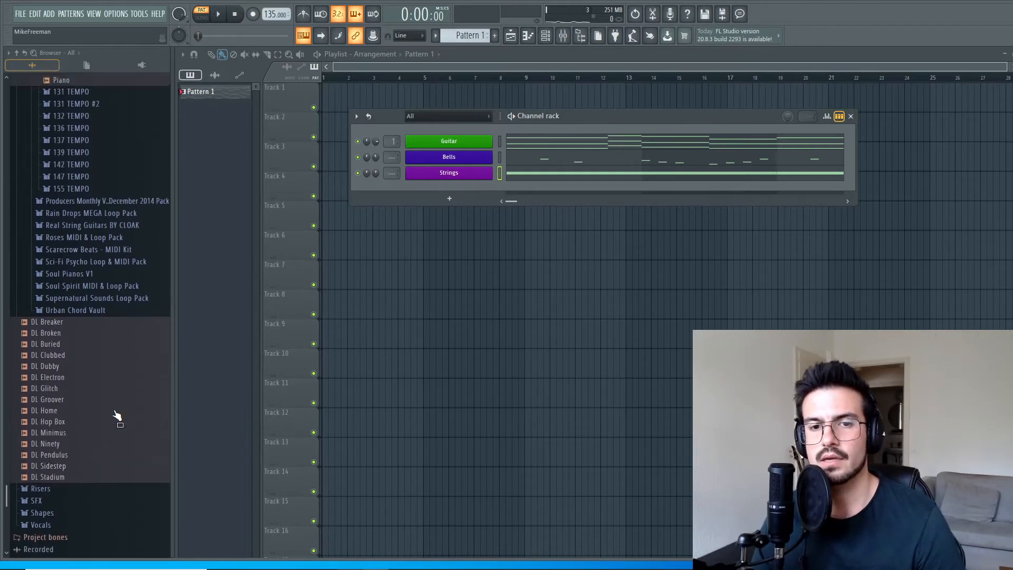
scroll(97, 449, up, 3)
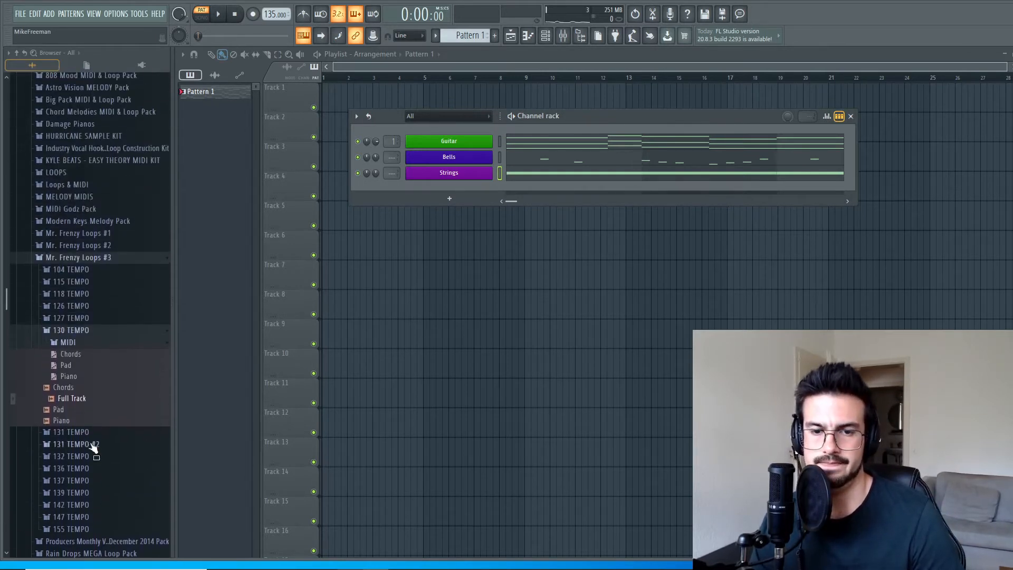
click(109, 258)
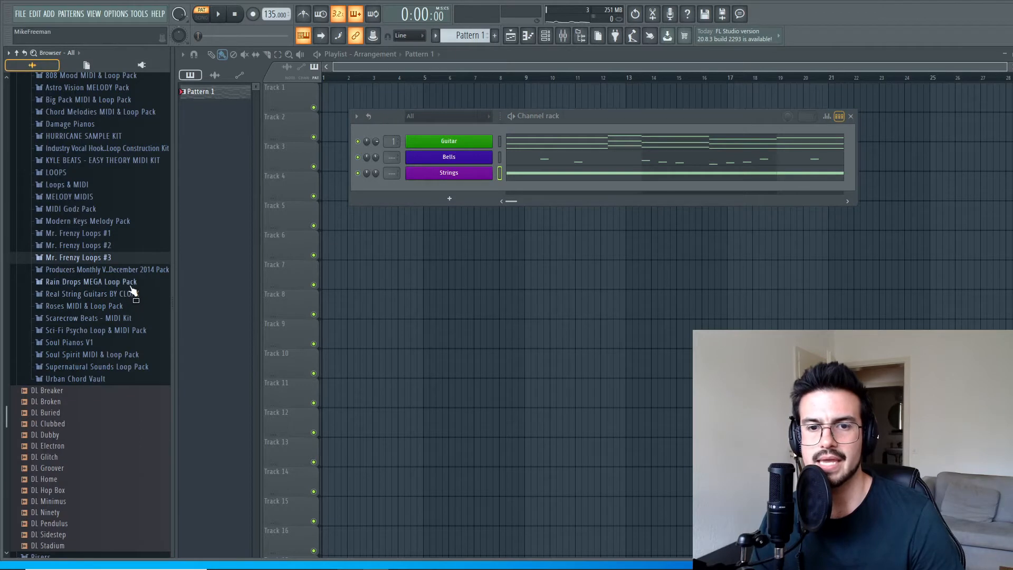
scroll(103, 359, up, 2)
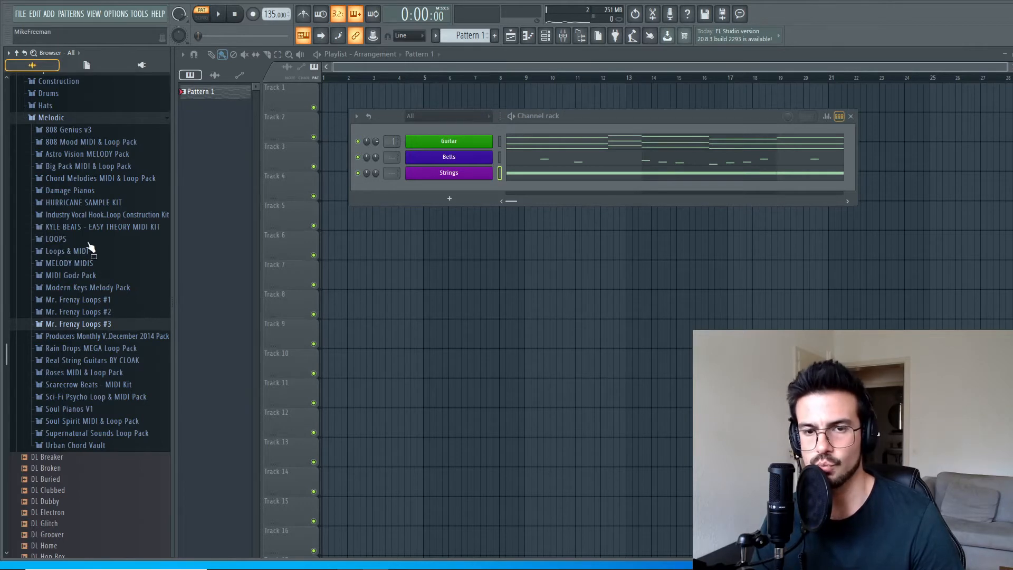
click(94, 95)
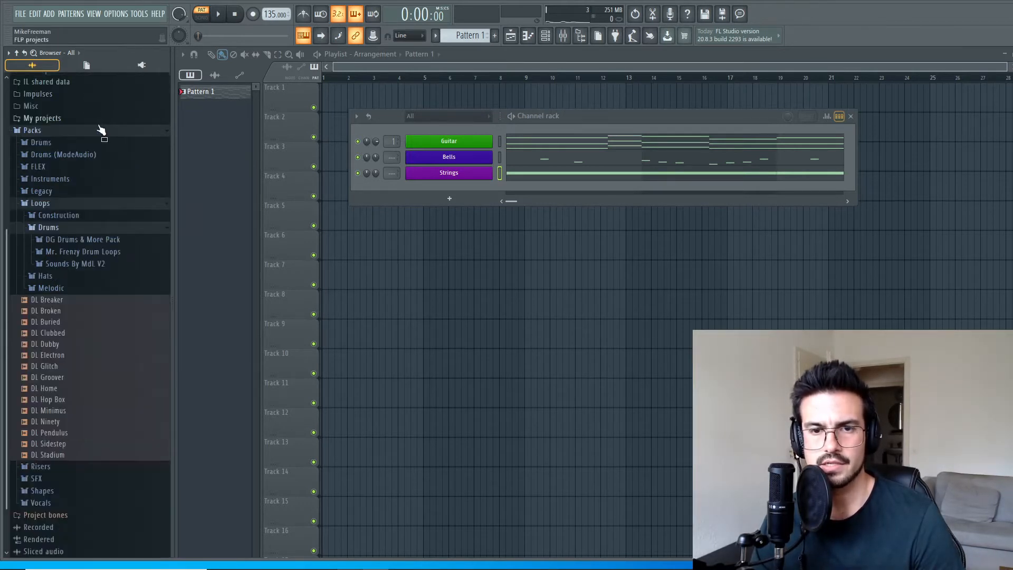
click(84, 251)
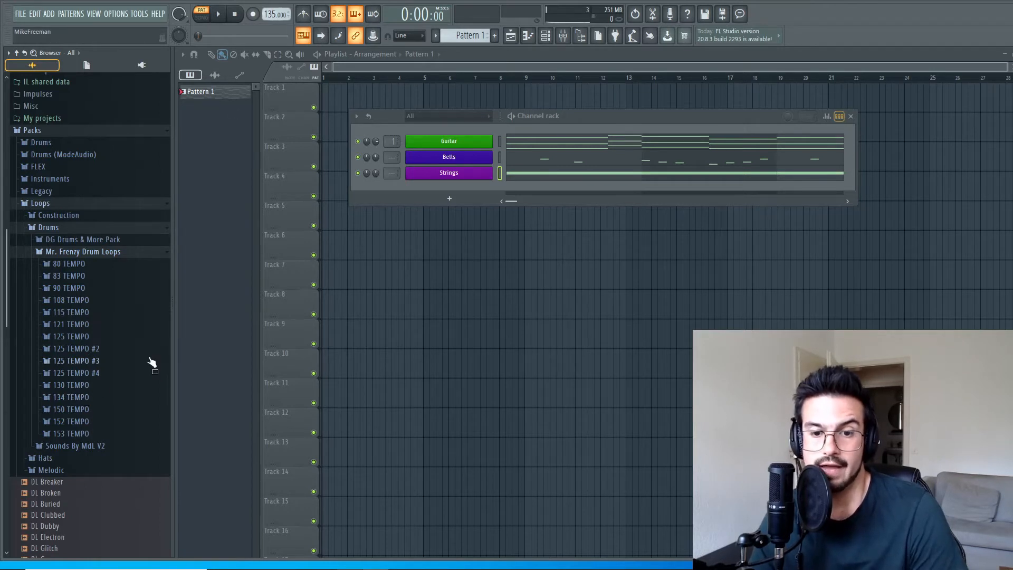
Preview the Claps loop in the 134 TEMPO folder and add its Clap MIDI file as a new channel.
click(78, 397)
scroll(104, 416, down, 3)
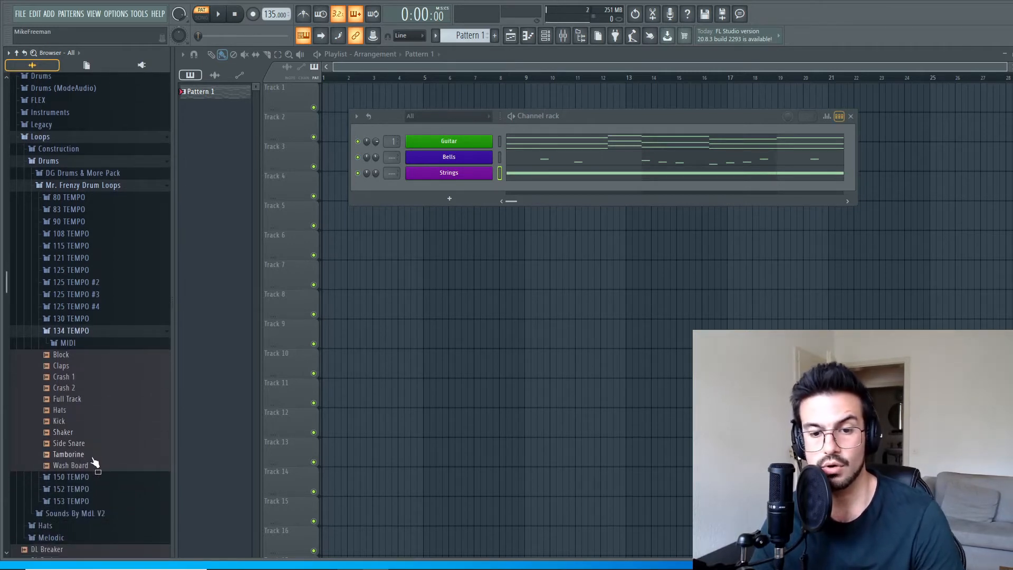
click(62, 366)
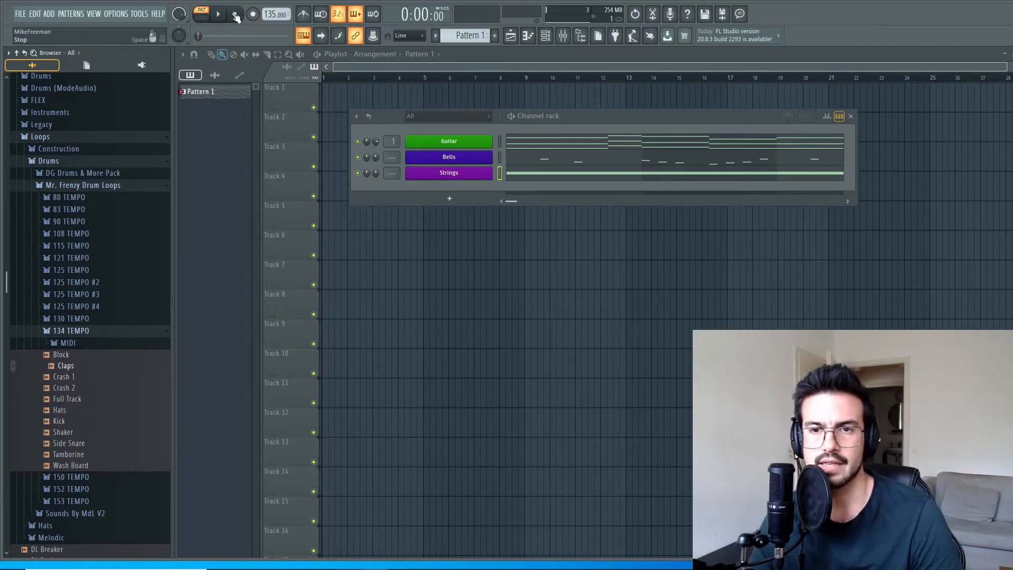
click(90, 344)
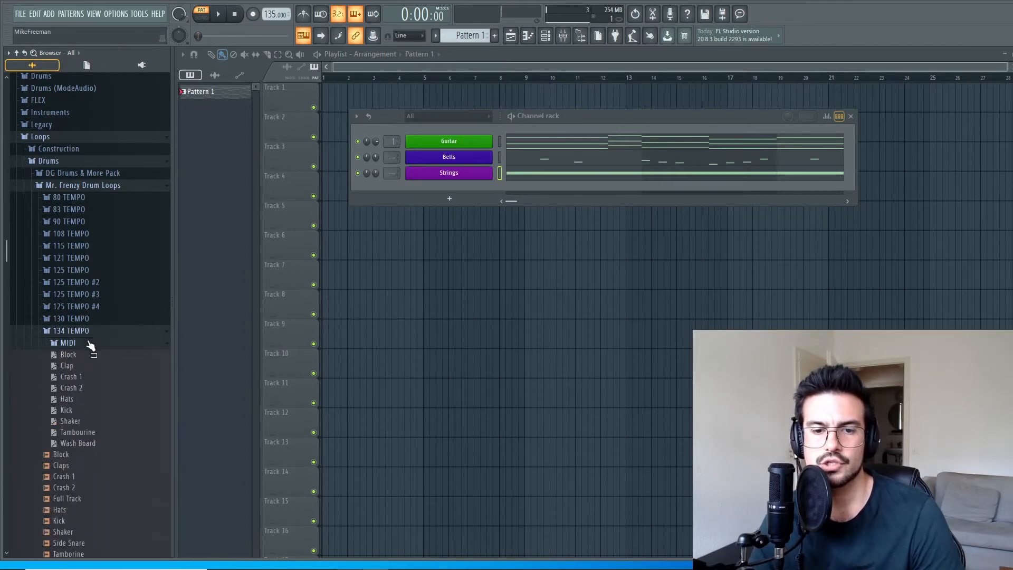
drag(73, 371, 453, 188)
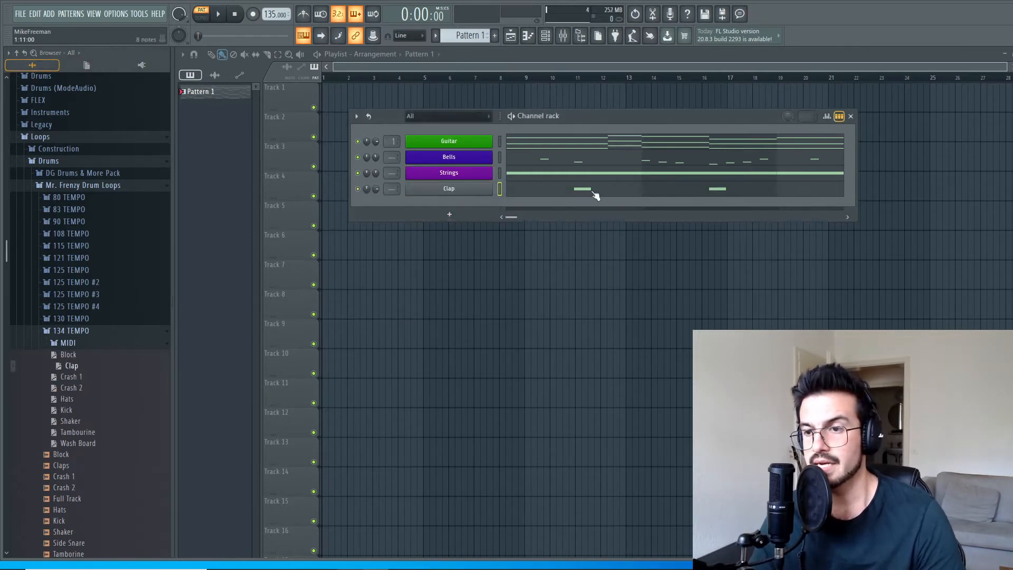
Open the Drums folder of one-shot kits in Packs.
scroll(125, 343, up, 5)
scroll(120, 345, down, 3)
scroll(109, 350, up, 3)
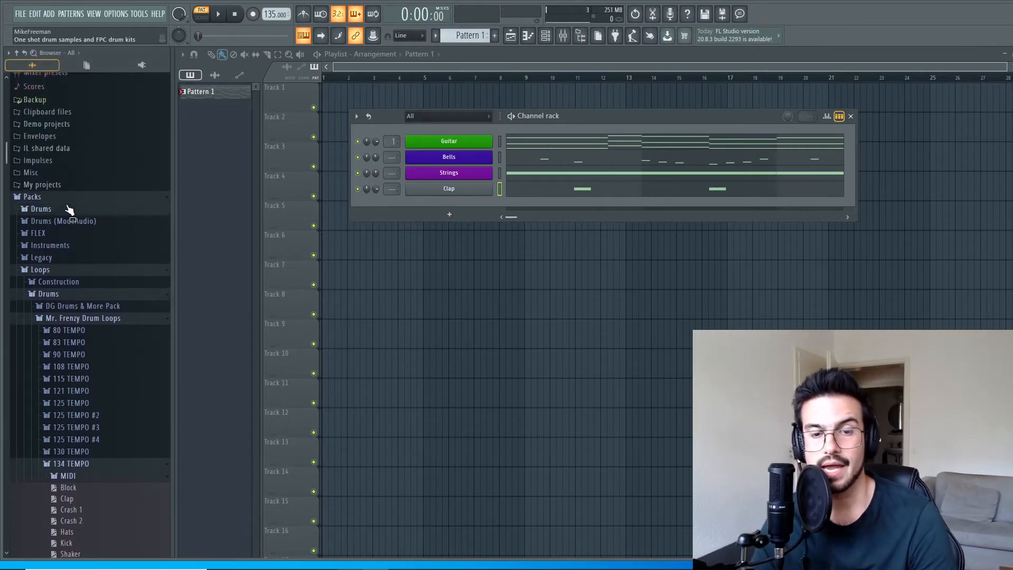
click(69, 209)
scroll(95, 322, down, 3)
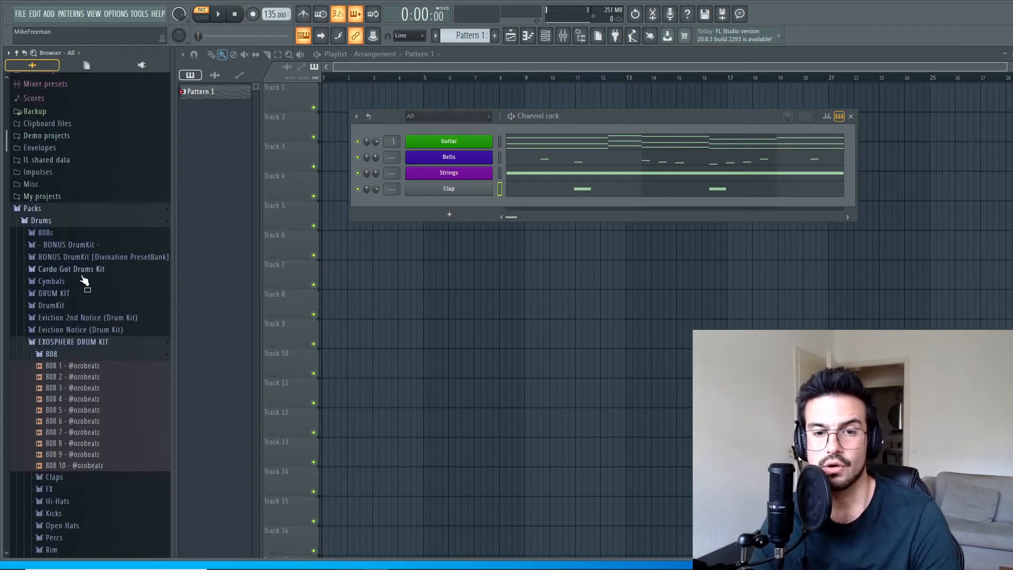
Examine the Clap channel's notes in the piano roll and briefly play the pattern.
click(558, 193)
click(218, 13)
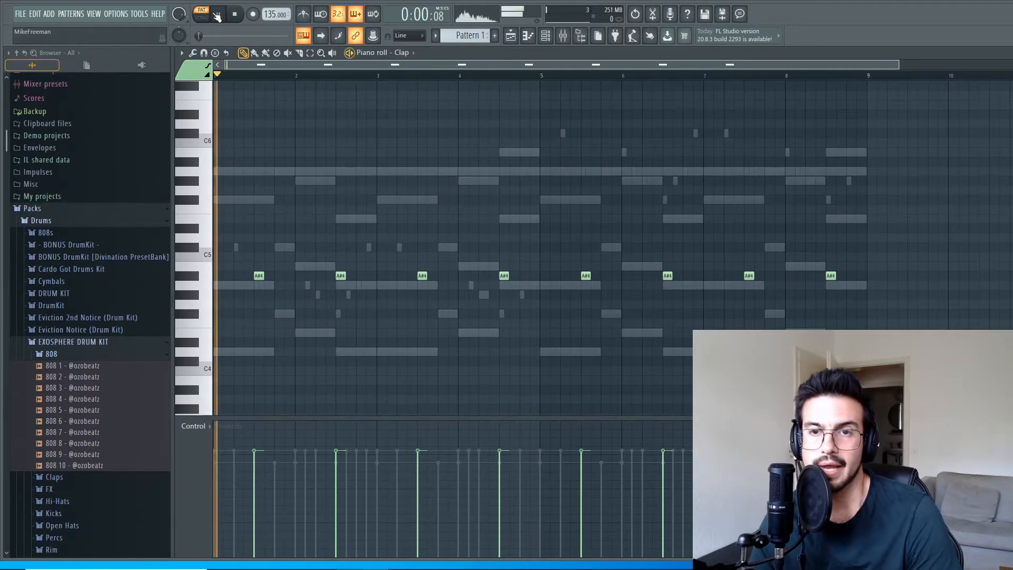
click(237, 15)
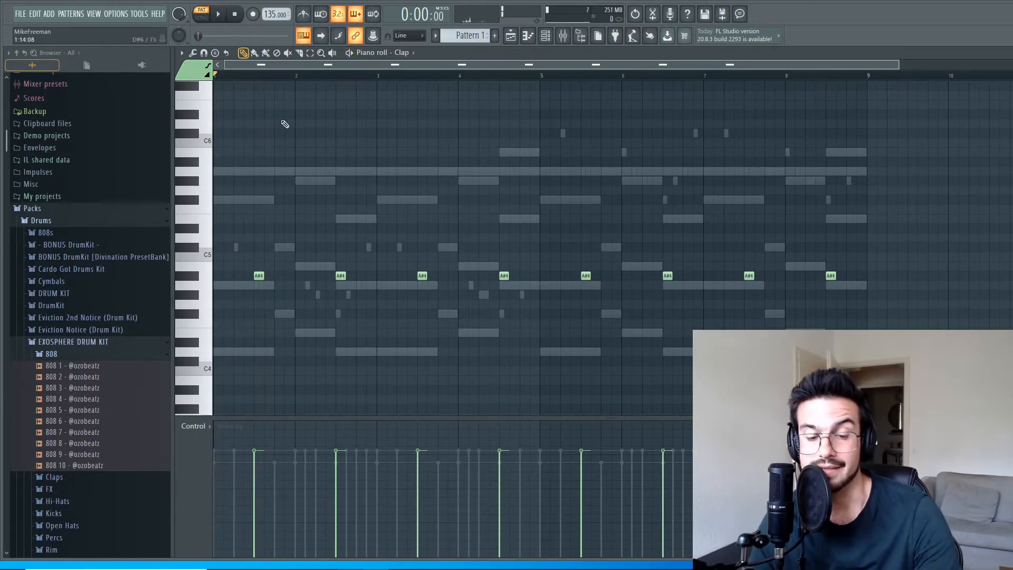
key(Escape)
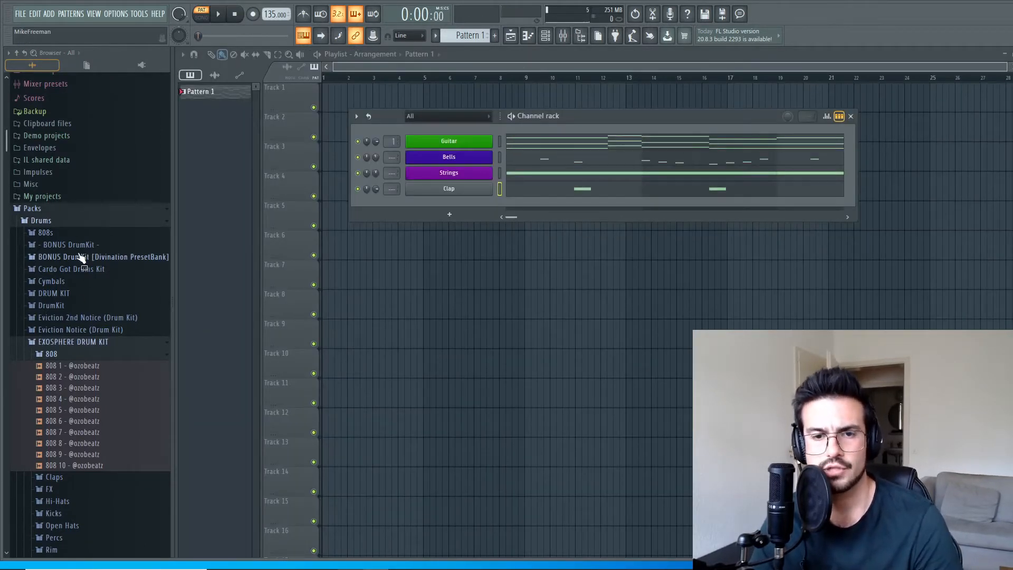
Audition the BONUS DrumKit snares from Gang Gang to Simple, load Simple into the Clap channel and play the pattern.
click(79, 246)
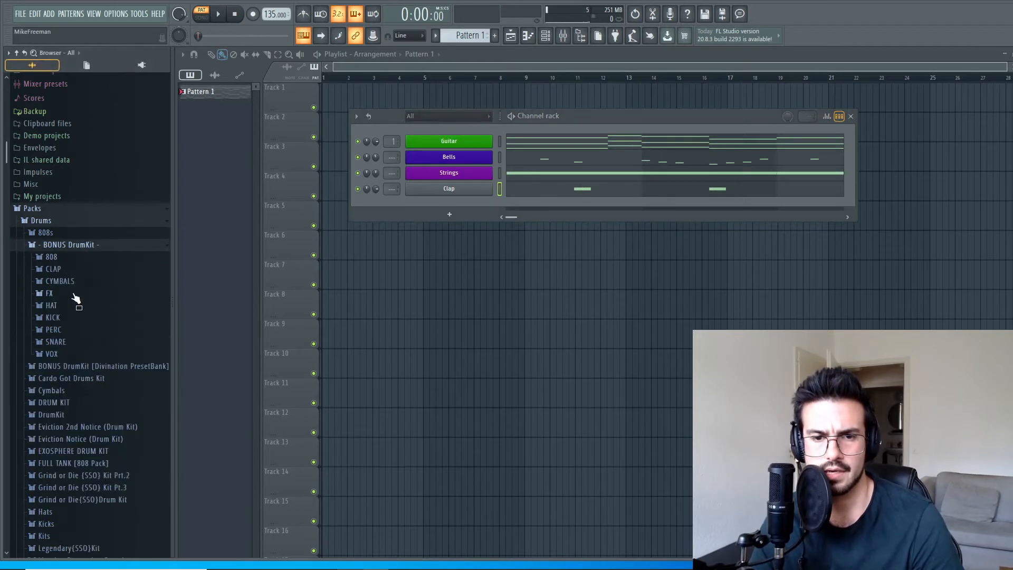
click(71, 343)
click(63, 386)
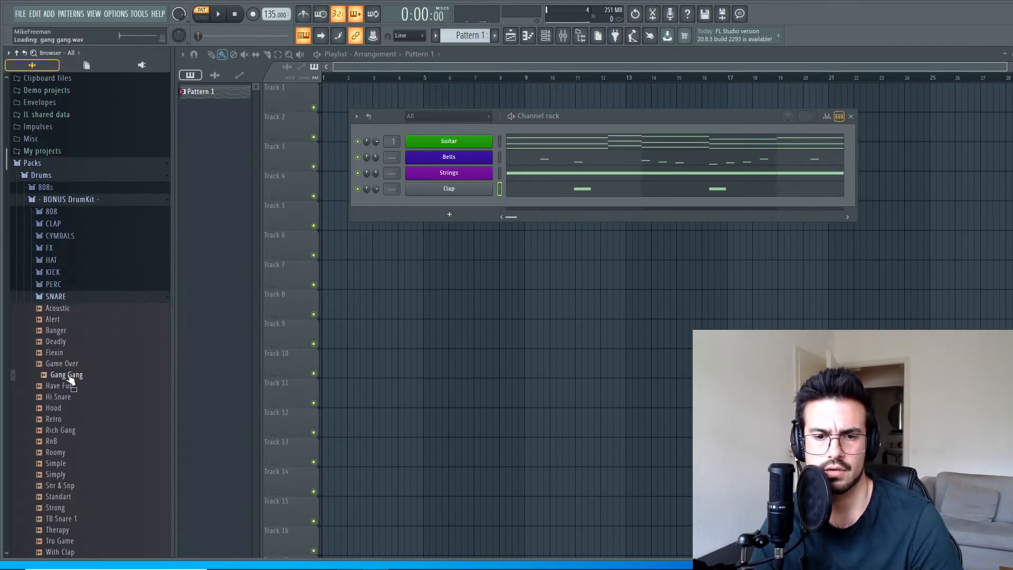
click(58, 397)
click(54, 408)
click(57, 419)
click(61, 431)
click(58, 442)
click(61, 453)
click(61, 463)
drag(63, 470, 477, 196)
key(space)
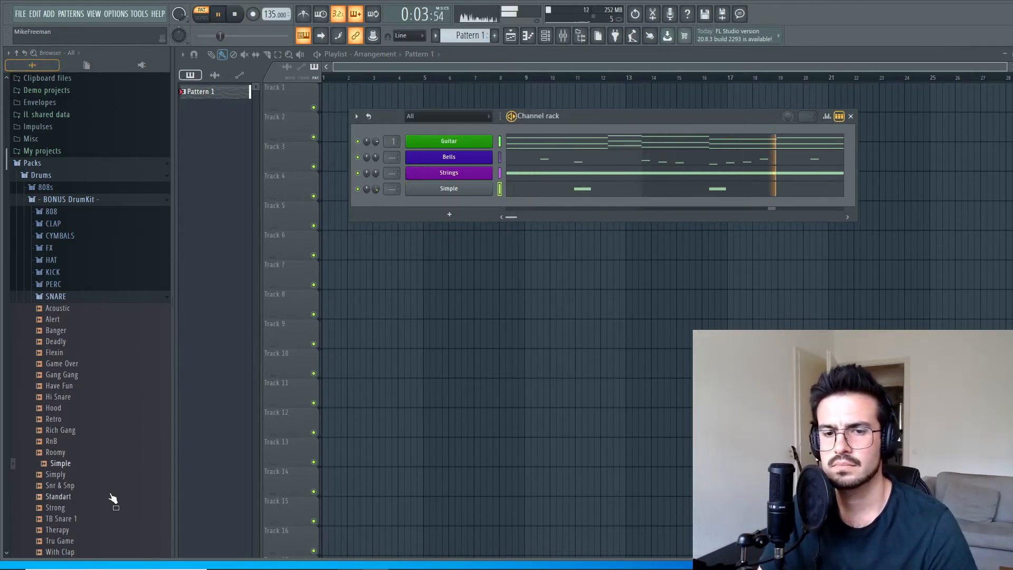
Audition TB Snare 1 and Therapy, and replace the Simple sample with Therapy while the pattern plays.
click(62, 520)
click(61, 530)
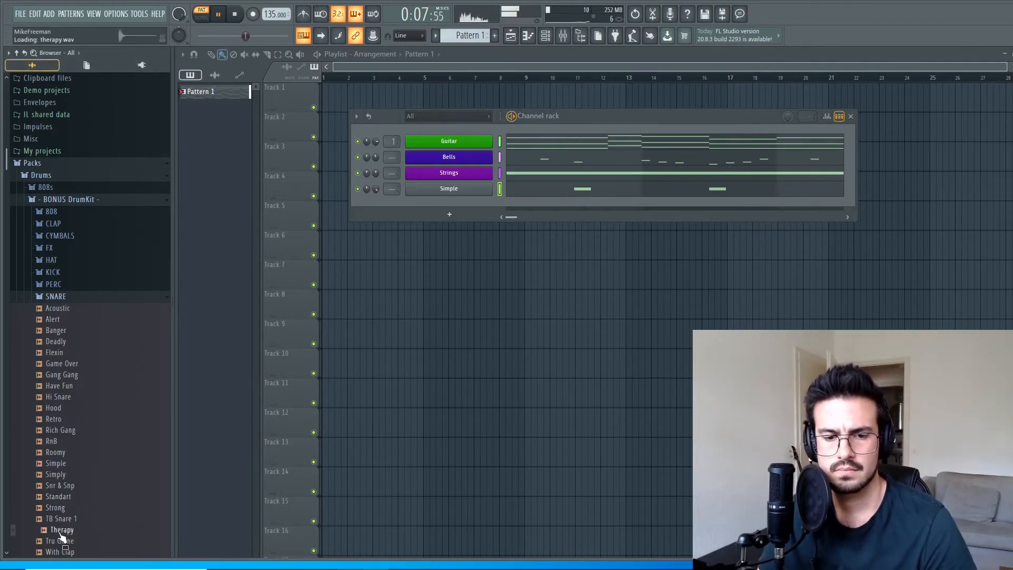
drag(61, 537, 486, 189)
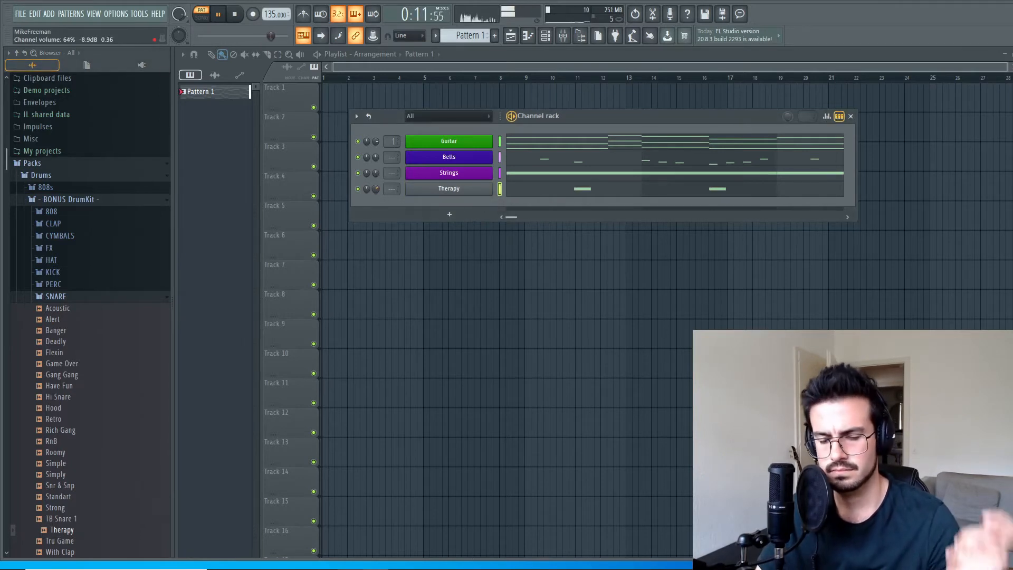
key(space)
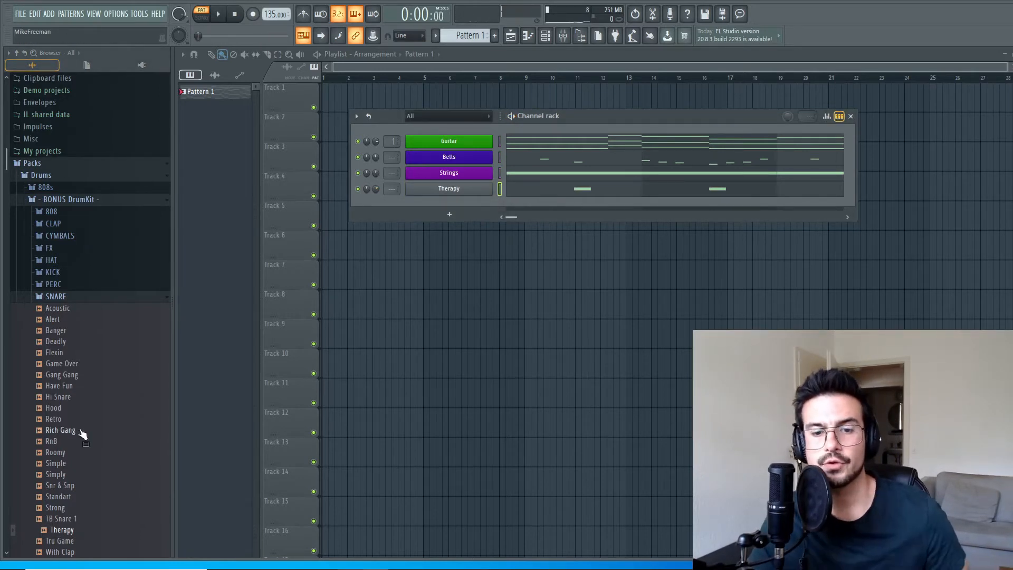
Open the Loops folder in Packs and go to the 134 TEMPO folder of Mr. Frenzy Drum Loops.
scroll(83, 436, down, 10)
scroll(88, 436, down, 8)
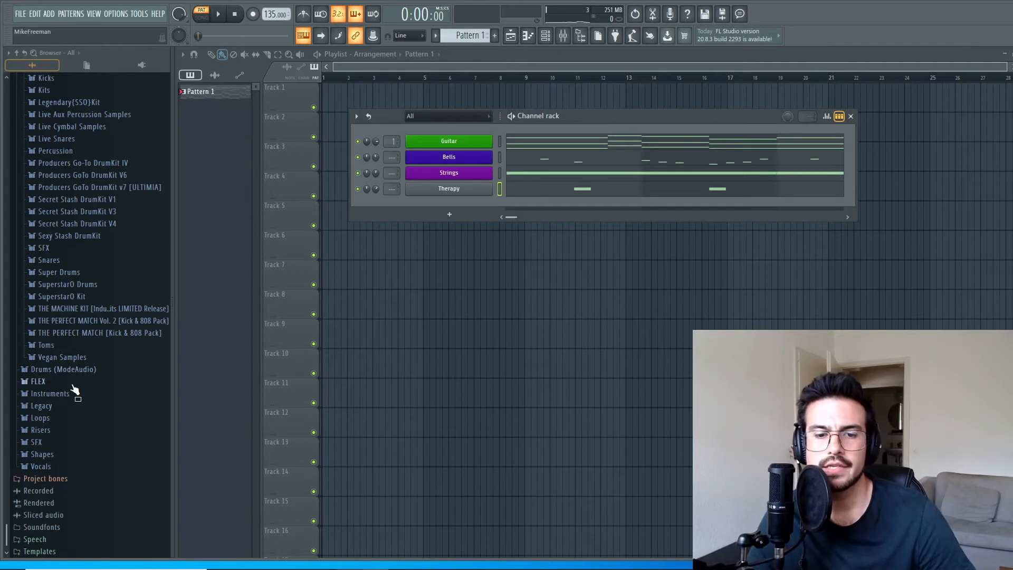
click(64, 419)
scroll(106, 359, down, 3)
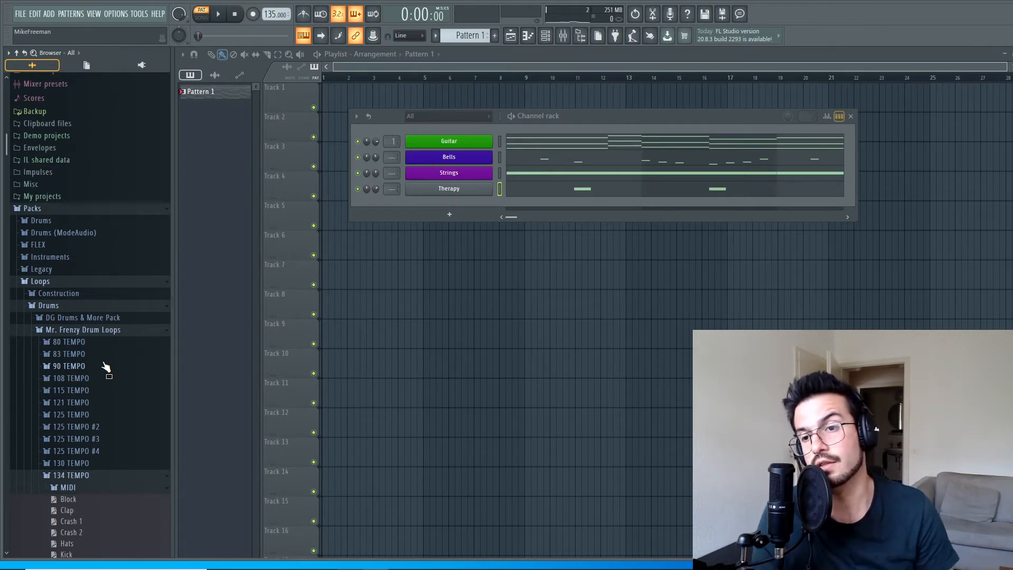
Rename the Therapy channel to Snare, colour it fire-brick red and briefly play the pattern.
right_click(429, 188)
click(543, 218)
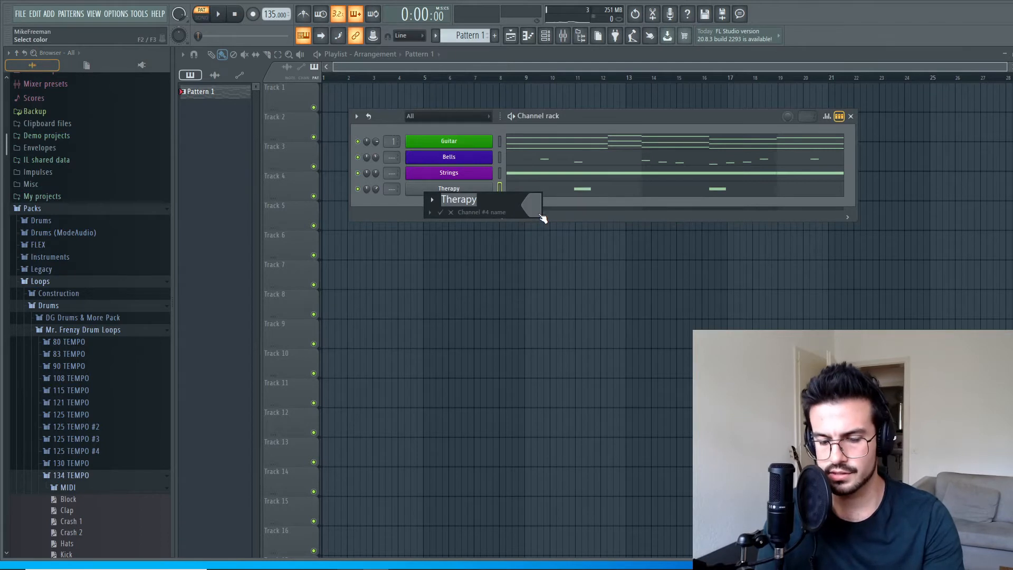
text(Snare)
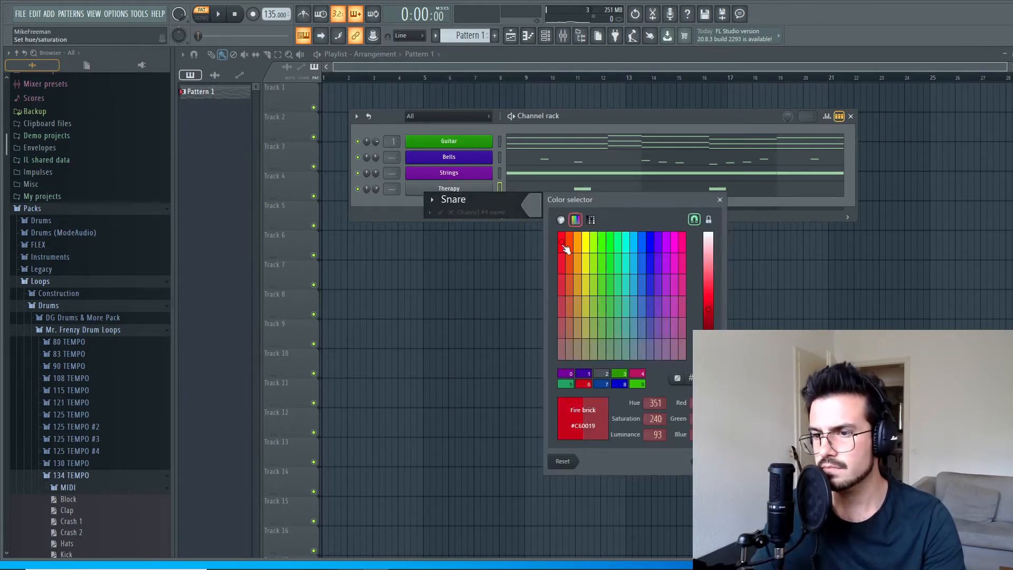
click(566, 248)
key(Return)
key(space)
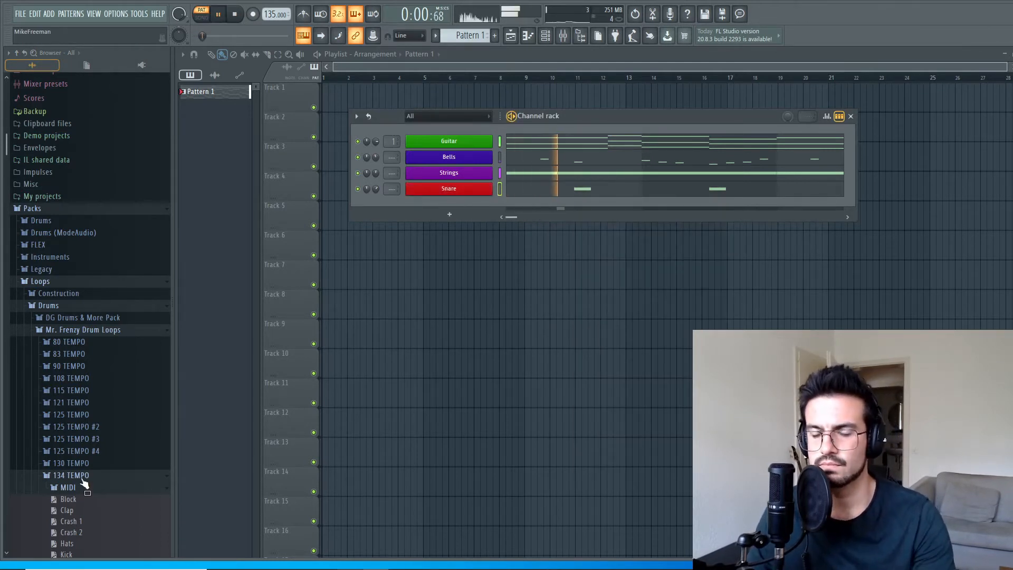
scroll(93, 422, down, 3)
click(235, 16)
Open the 130 TEMPO folder of Mr. Frenzy Drum Loops and audition its Full Track and Hats loops.
scroll(87, 401, down, 6)
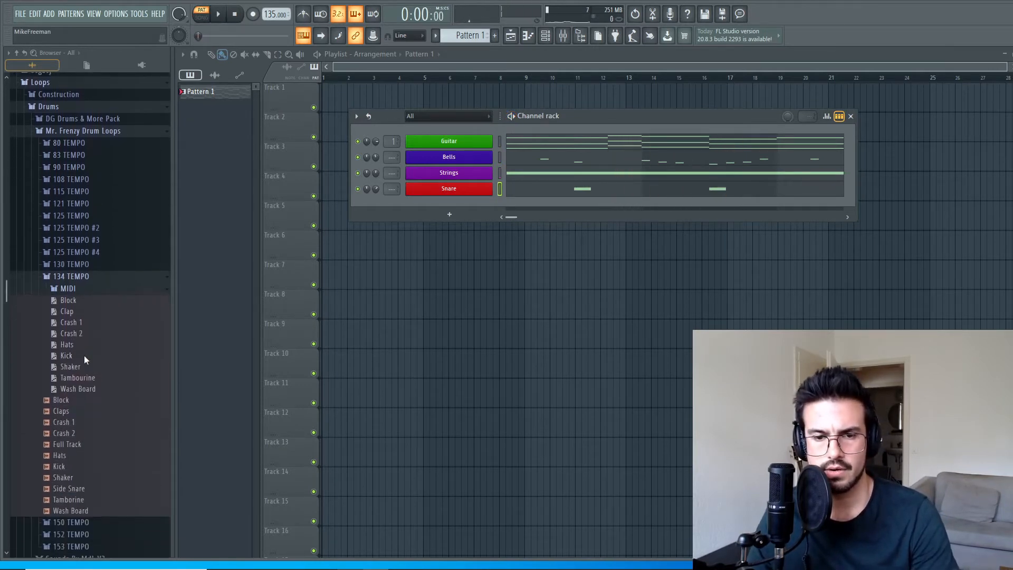
drag(75, 347, 94, 352)
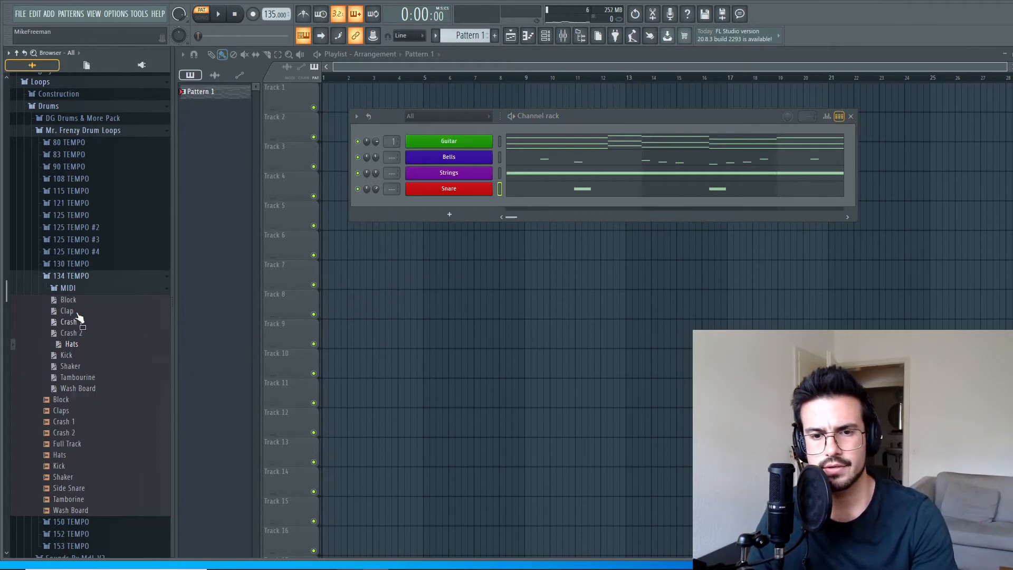
click(74, 264)
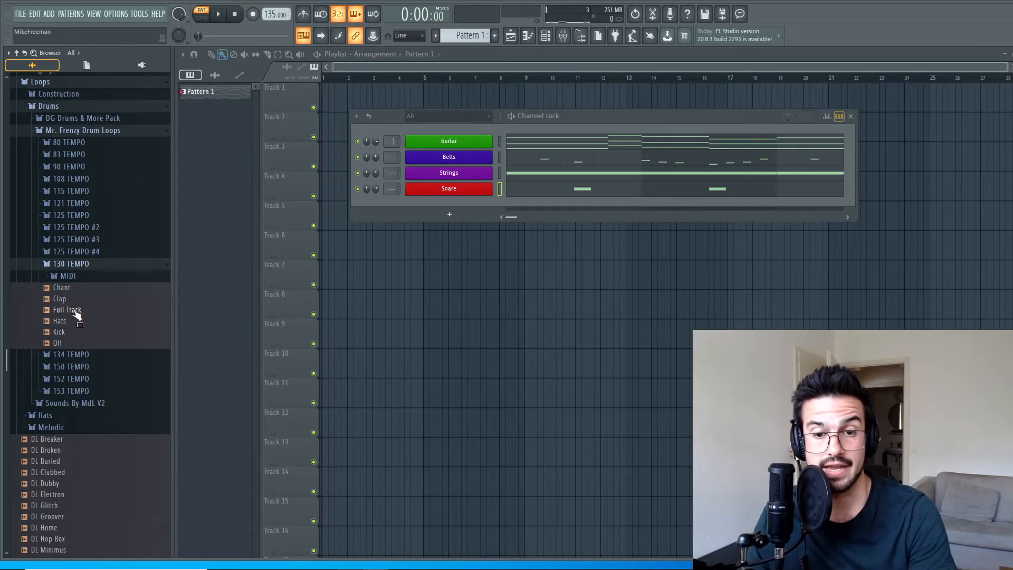
click(76, 312)
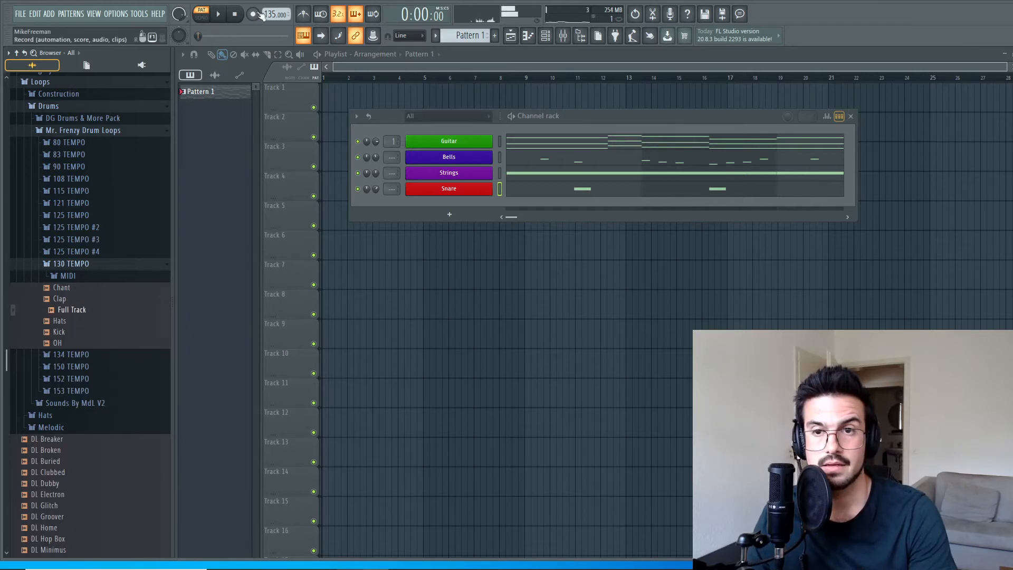
click(59, 321)
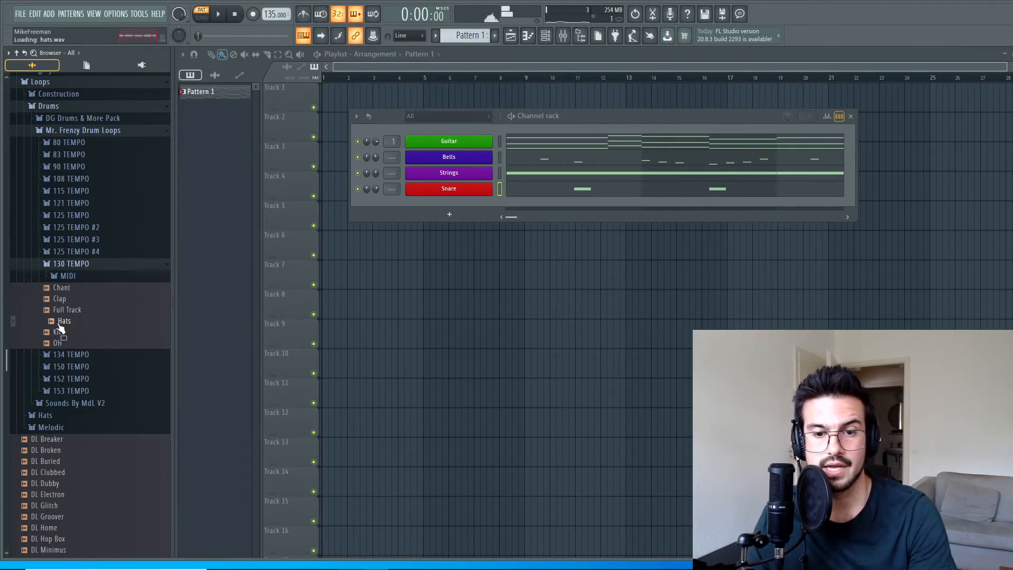
Add the Hats MIDI file from the 130 TEMPO folder as a new channel below Snare.
drag(126, 347, 77, 275)
click(75, 273)
drag(72, 312, 427, 210)
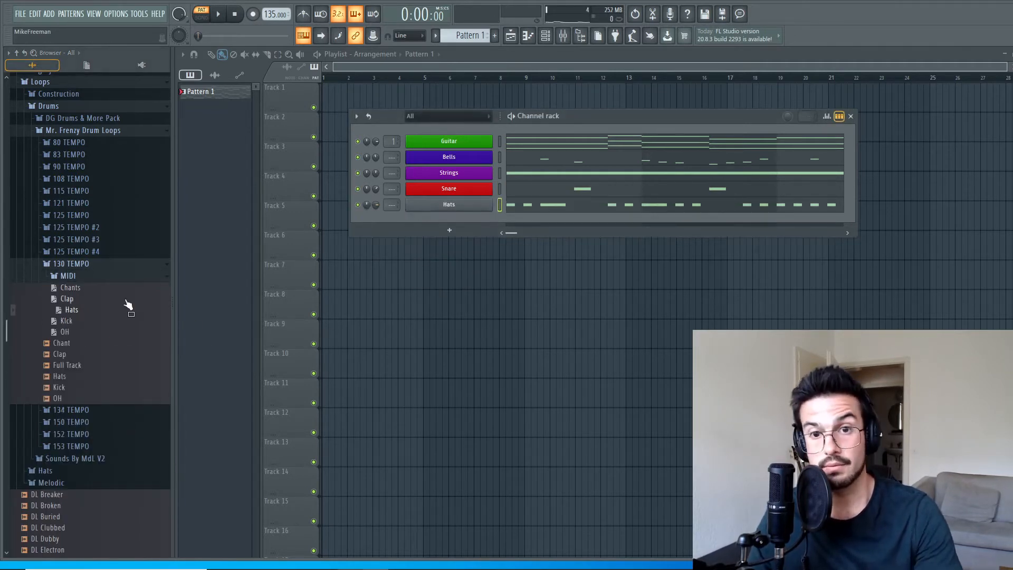
Open the HAT folder of the BONUS DrumKit and audition its hats from Closing Time to Silly.
scroll(67, 241, up, 5)
click(59, 224)
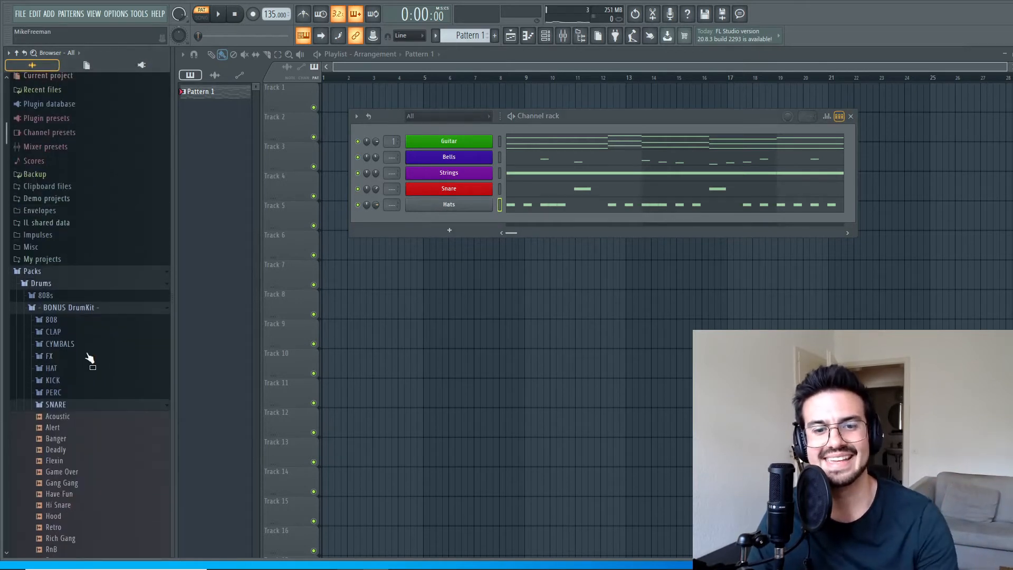
scroll(75, 419, down, 5)
click(59, 242)
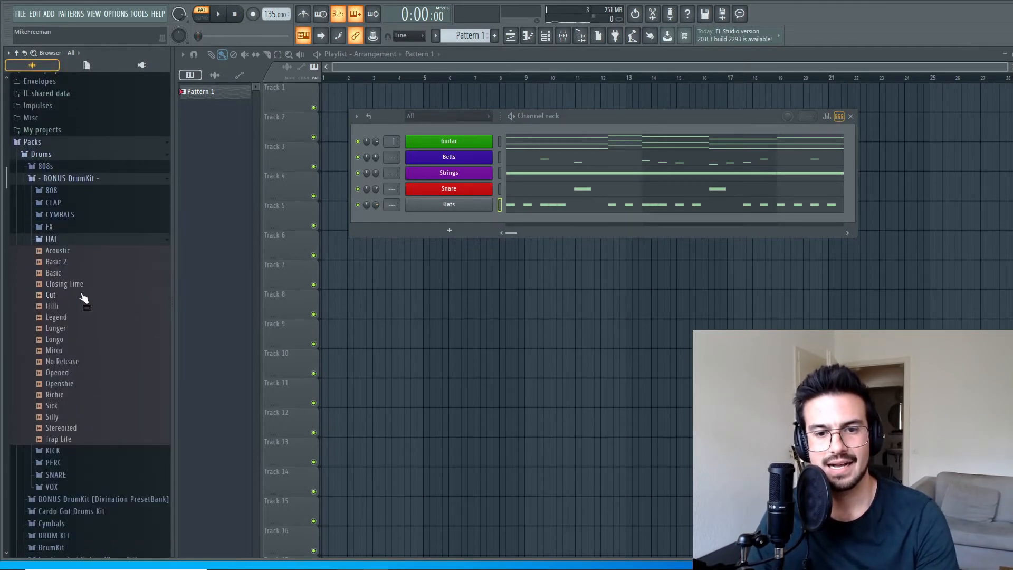
click(73, 286)
click(70, 294)
click(61, 308)
click(59, 328)
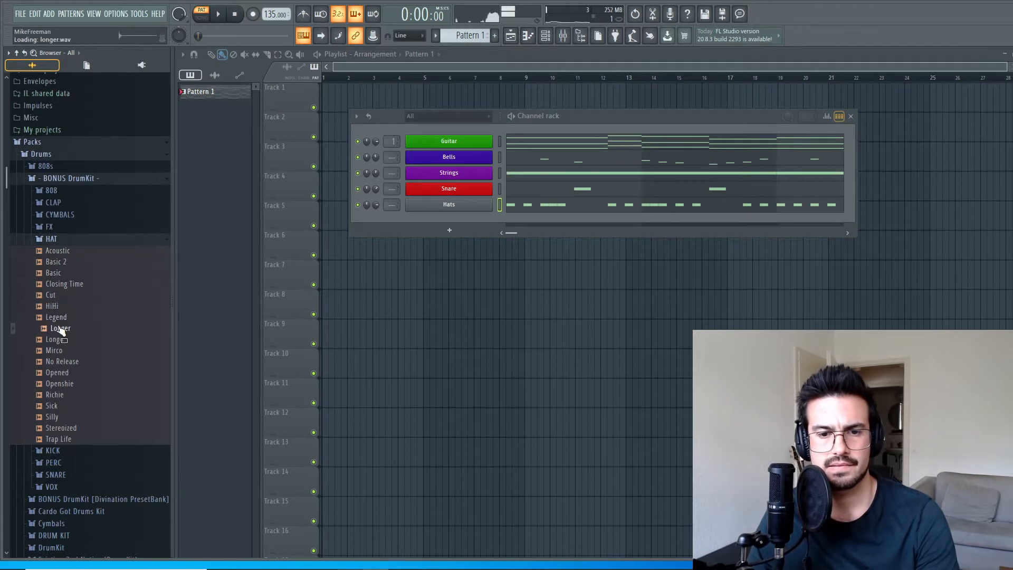
click(59, 351)
click(60, 362)
click(58, 373)
click(59, 384)
click(58, 395)
click(57, 407)
click(58, 417)
Load the Silly sample into the Hats channel and play the pattern.
scroll(62, 429, down, 1)
scroll(62, 434, down, 4)
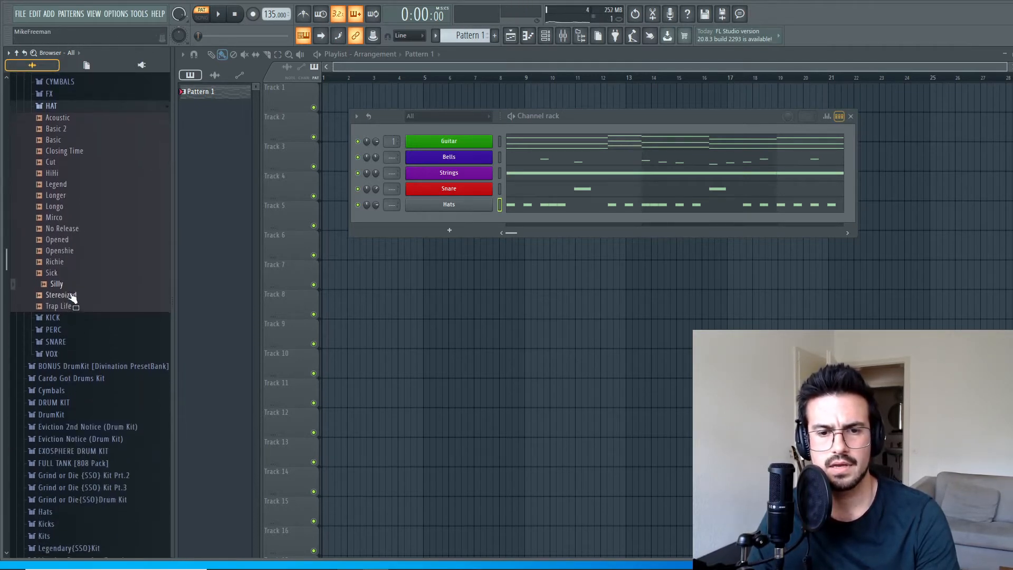
drag(59, 286, 451, 207)
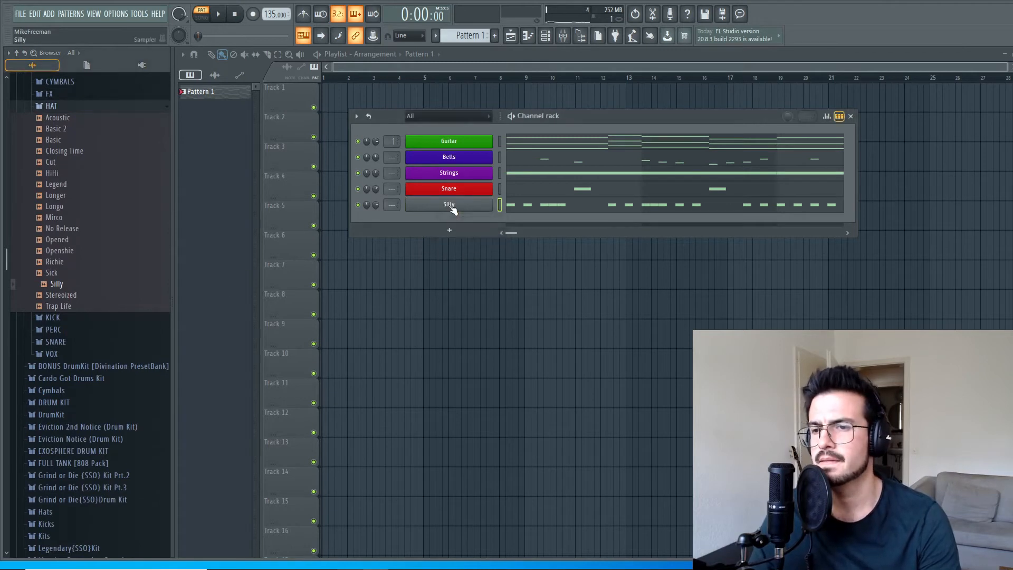
key(space)
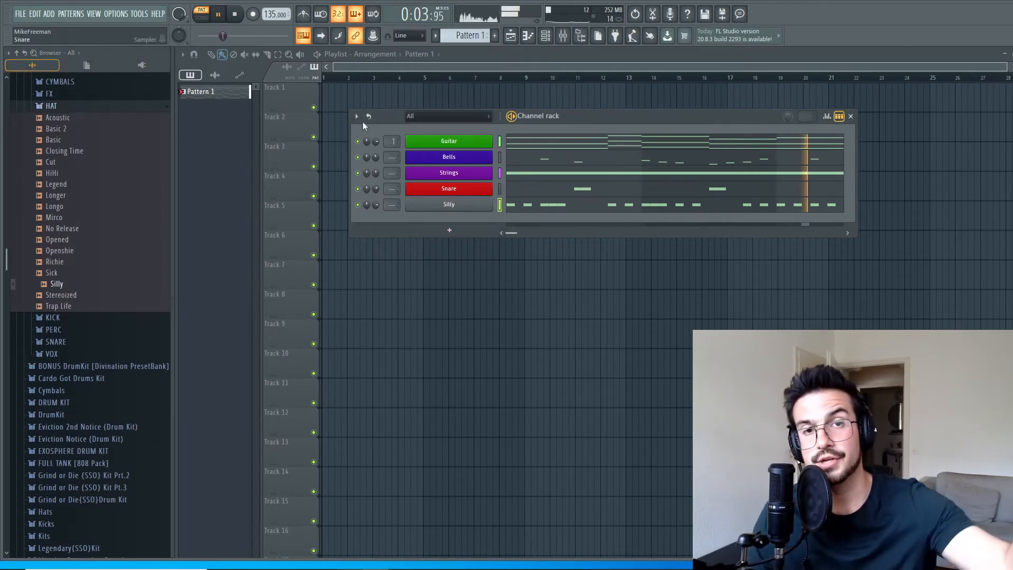
click(238, 14)
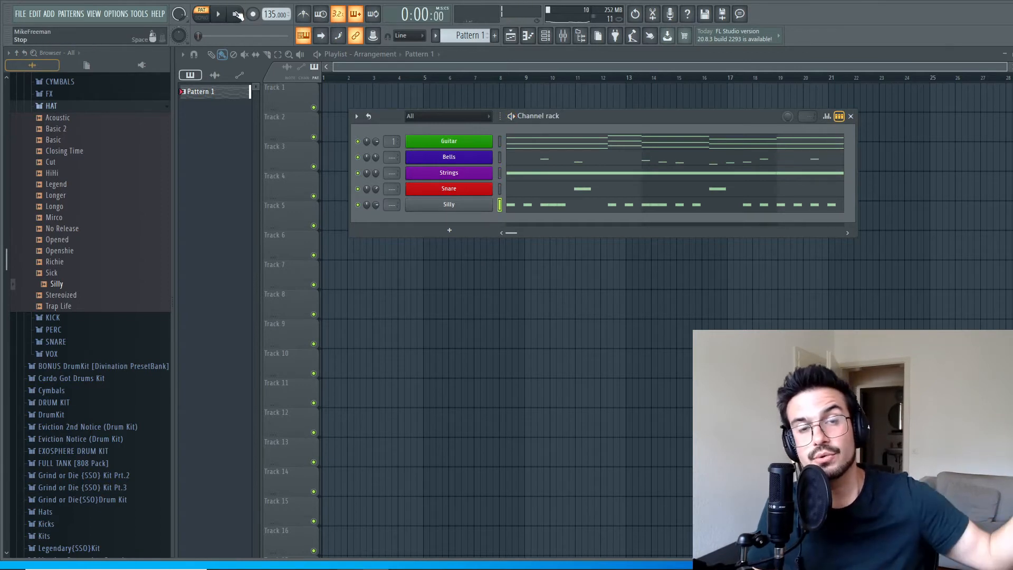
Replace the Silly sample with Hi-Hat (Metal) from the Eviction 2nd Notice kit's Hats folder and play the pattern.
scroll(126, 327, down, 4)
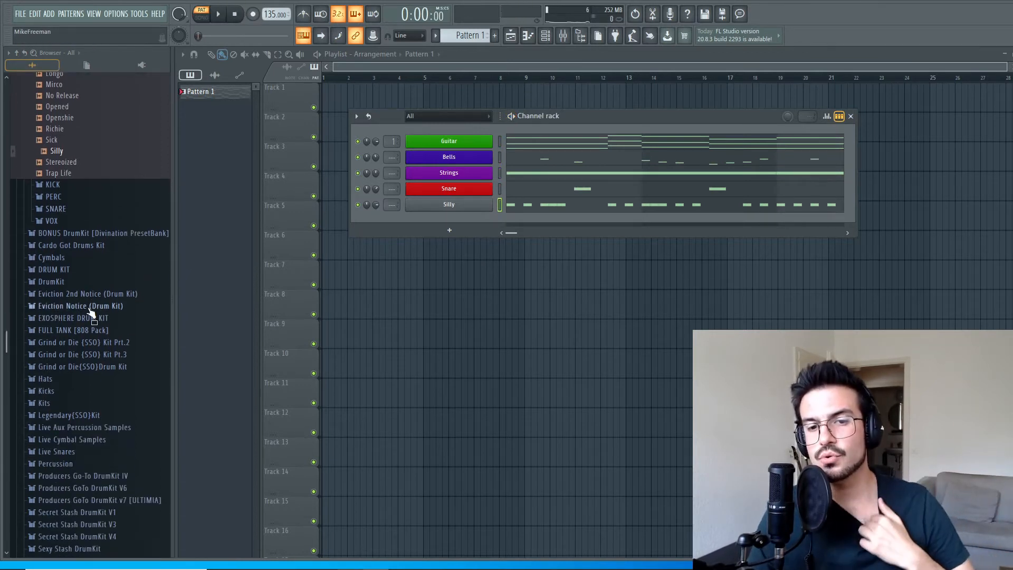
click(94, 294)
click(79, 330)
drag(100, 387, 449, 205)
key(space)
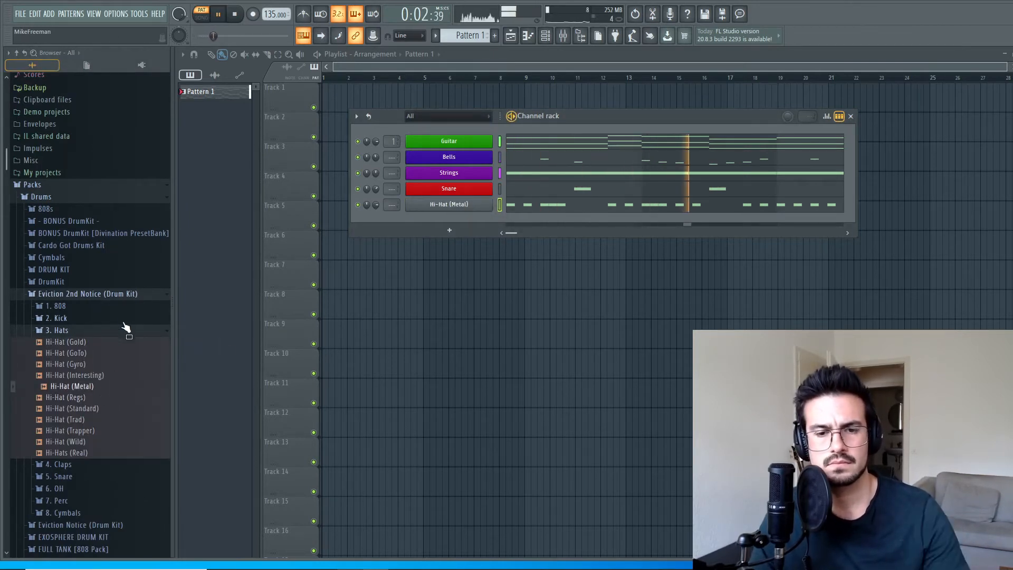
click(550, 43)
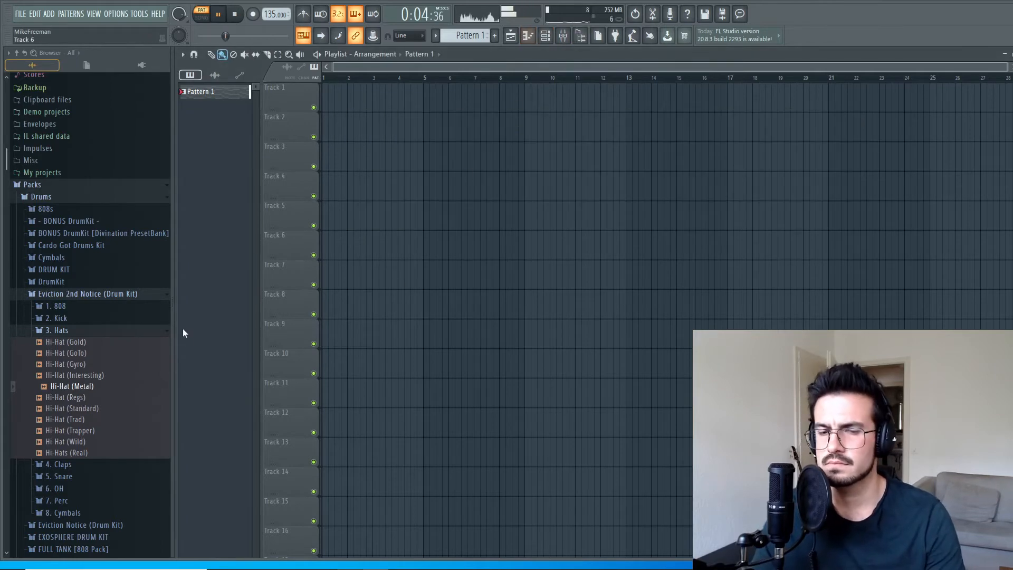
key(space)
Rename the Hi-Hat (Metal) channel to Hi Hats and give it the same fire-brick red as Snare.
scroll(79, 270, down, 4)
scroll(79, 270, down, 9)
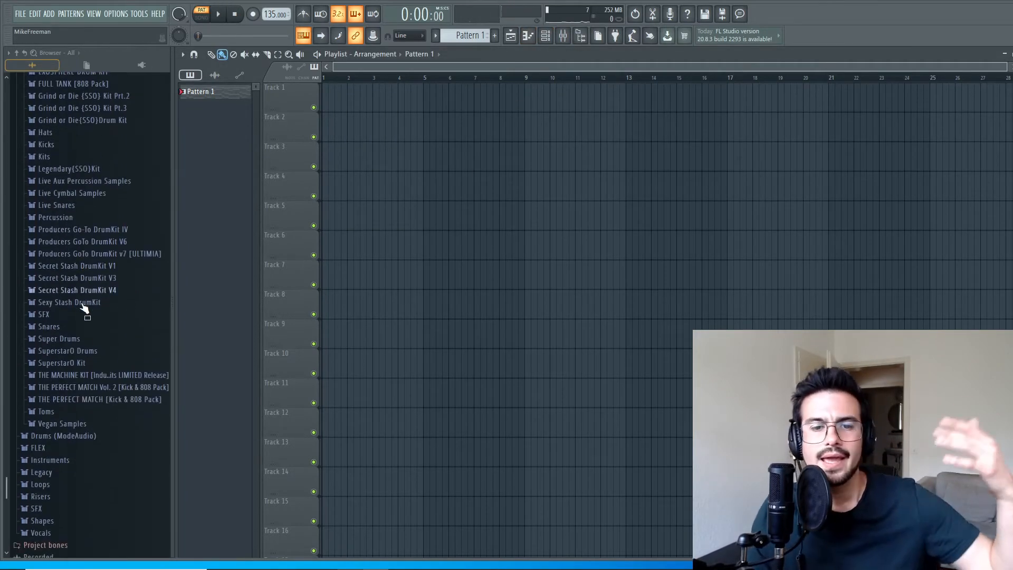
click(528, 35)
right_click(491, 204)
click(488, 215)
right_click(490, 207)
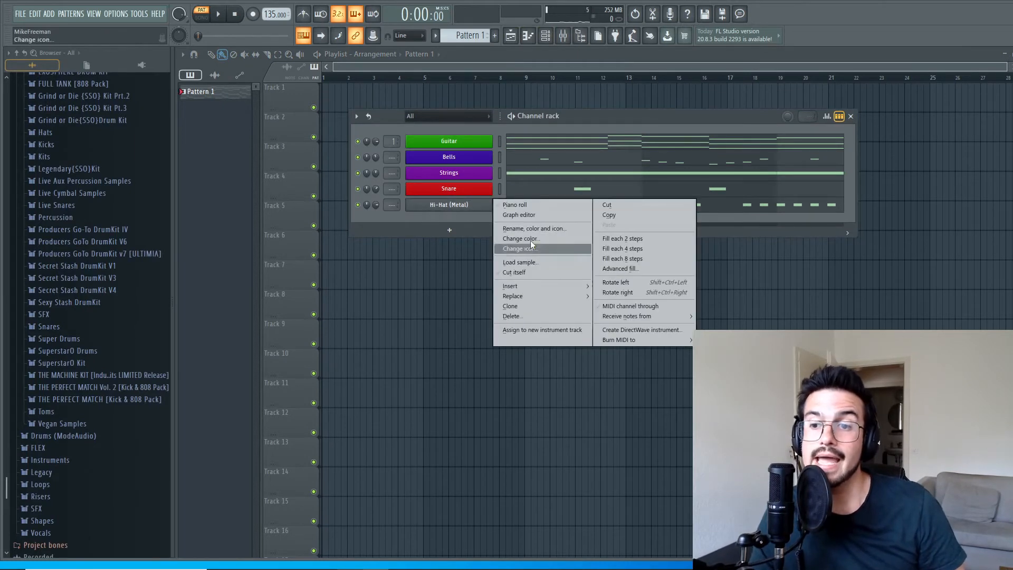
click(531, 242)
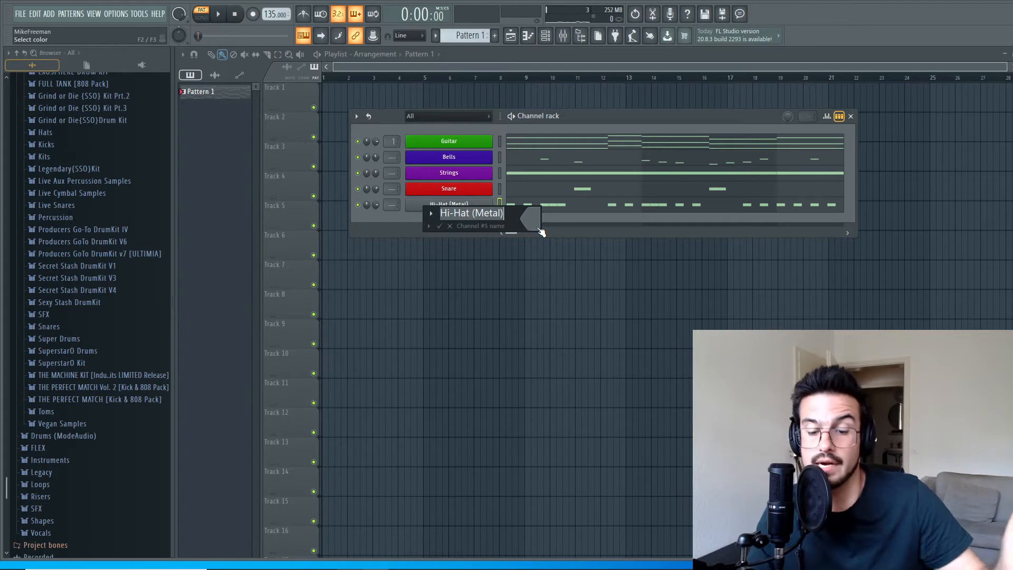
text(S)
text(Hi Hats)
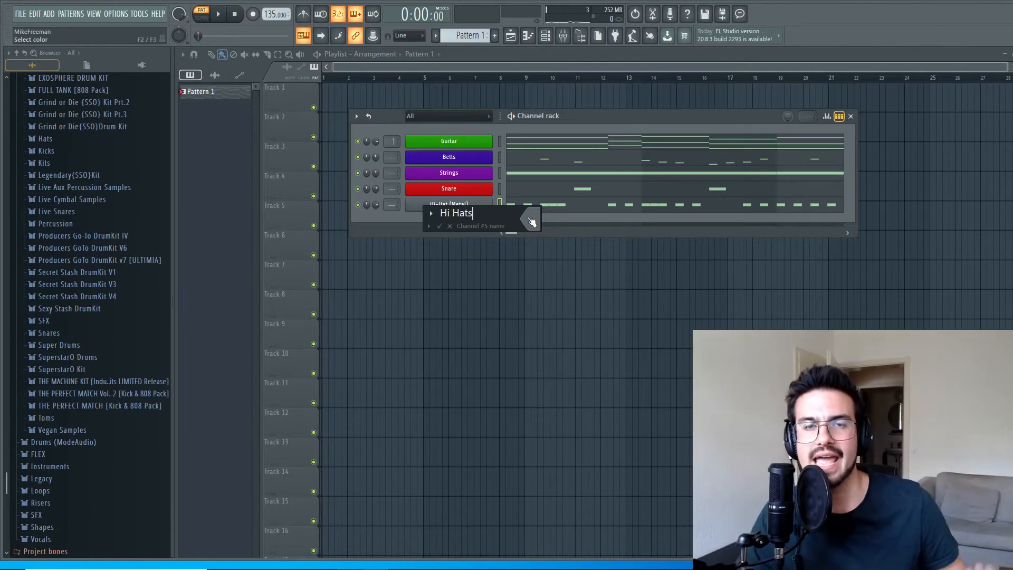
click(529, 217)
click(563, 254)
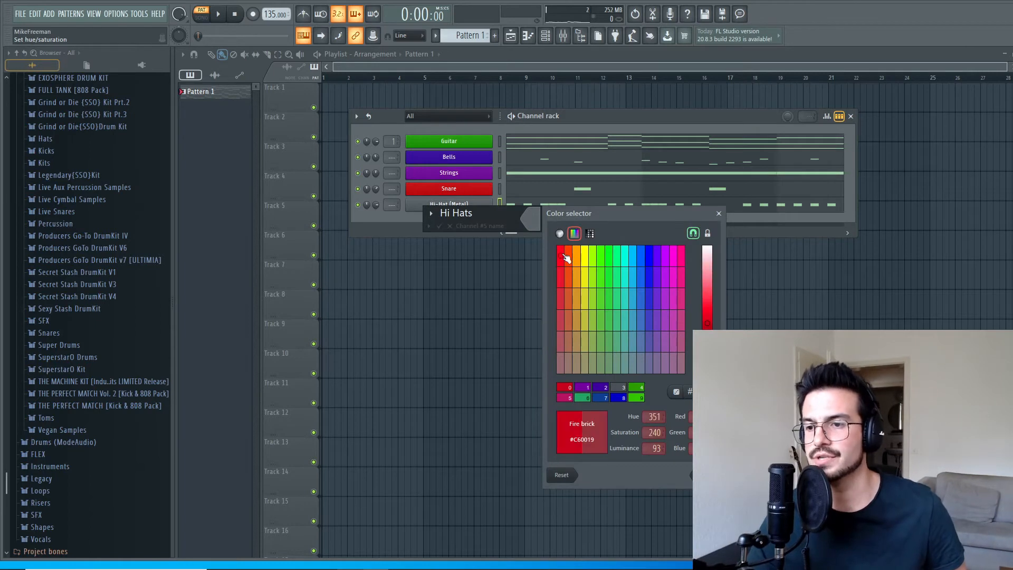
key(Return)
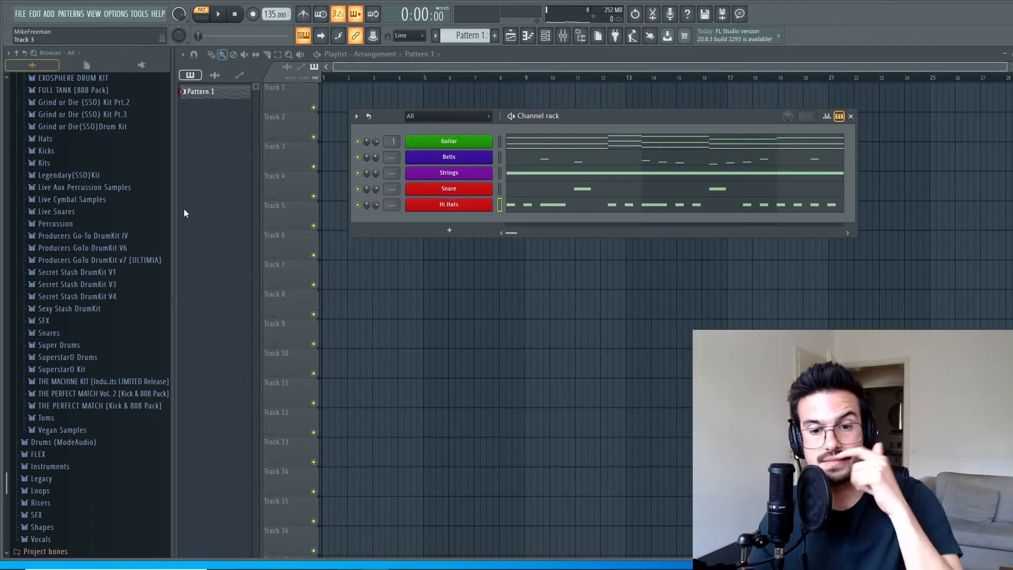
Play the pattern to hear the hi-hats and snare with the melodies, and stop it.
scroll(112, 281, down, 2)
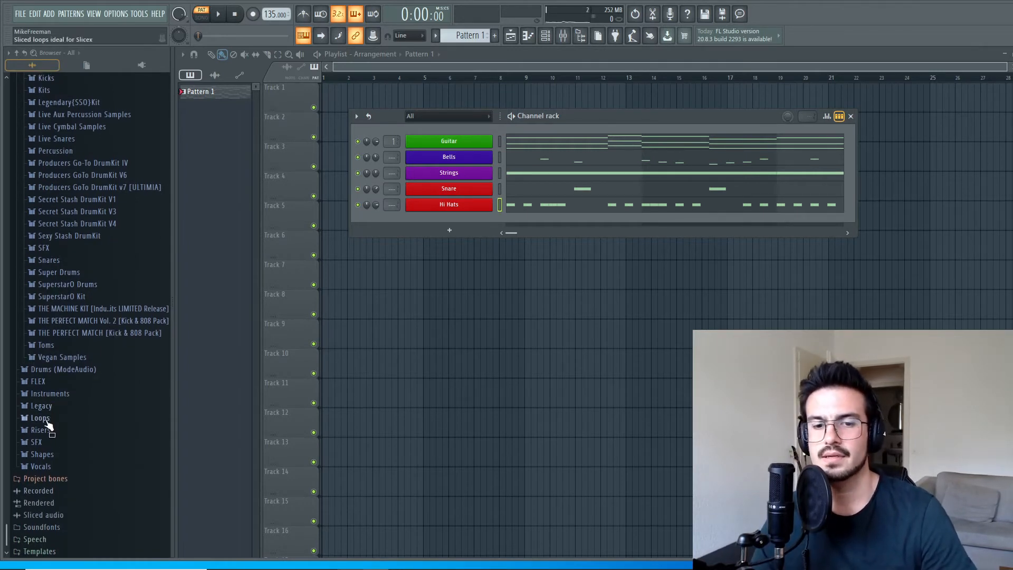
key(space)
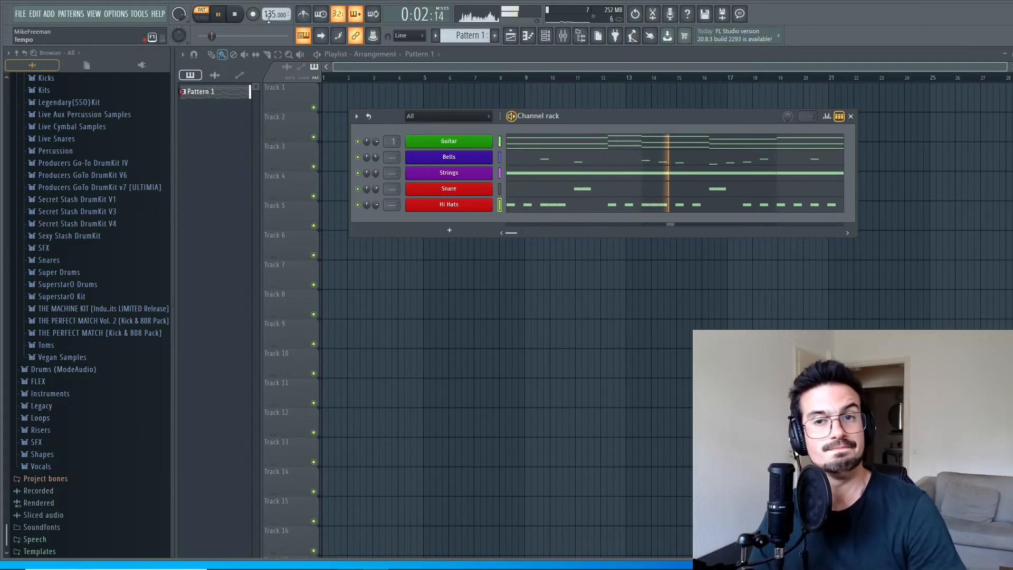
key(space)
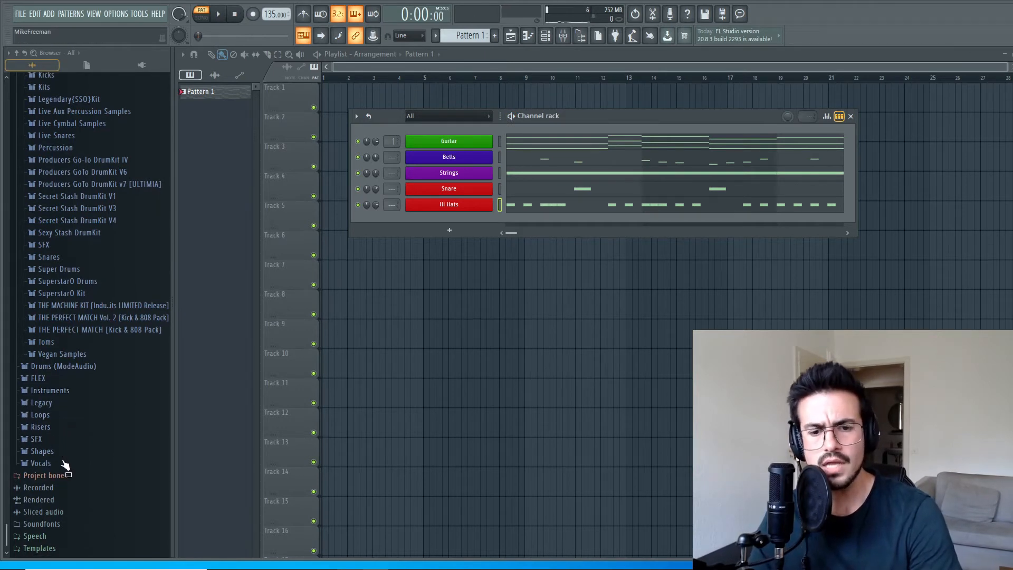
Audition Kick (Filthy) and Kick (Low) from the Eviction 2nd Notice kit and add Kick (Low) as a new channel.
click(53, 420)
scroll(80, 316, up, 4)
click(67, 290)
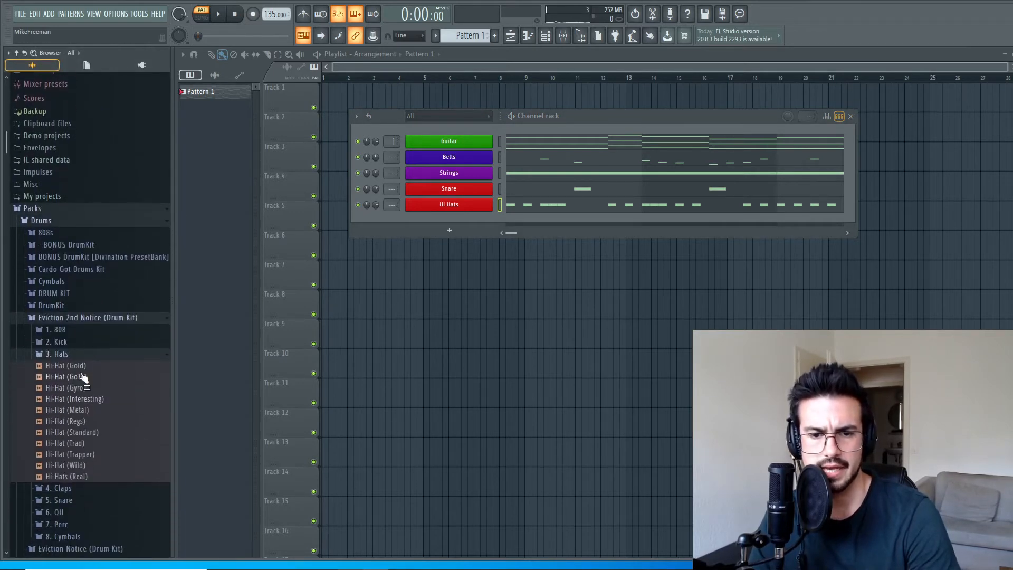
click(81, 341)
click(66, 354)
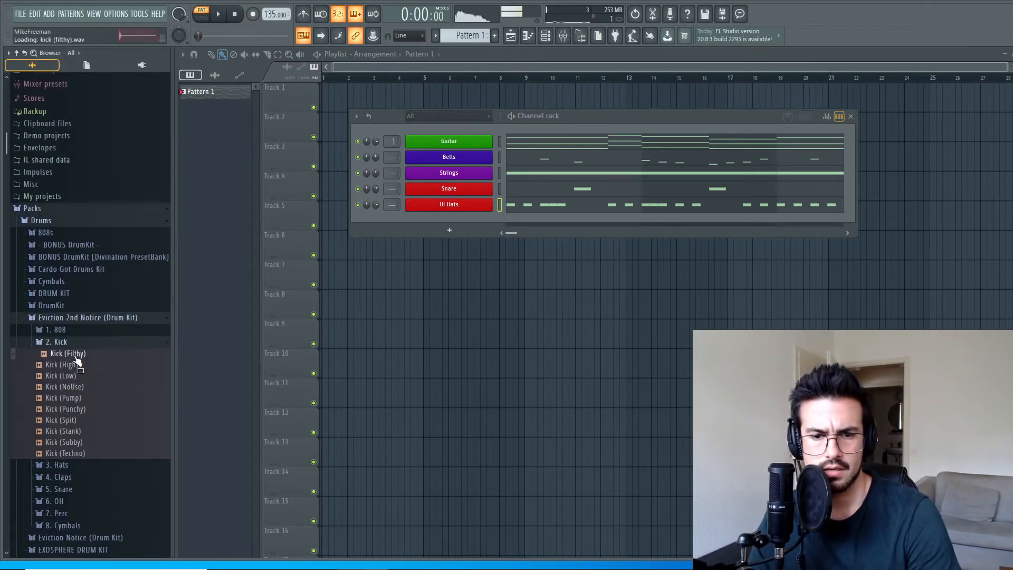
click(66, 376)
drag(72, 378, 378, 233)
Open the Mr. Frenzy Drum Loops folder under the Drums loops in Packs.
scroll(129, 391, down, 7)
scroll(128, 396, down, 8)
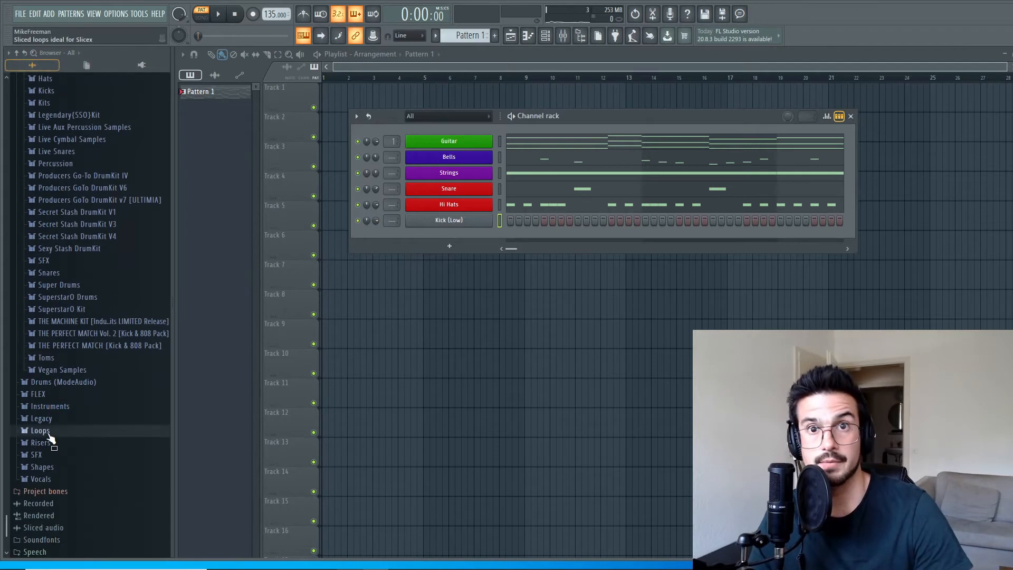
click(43, 430)
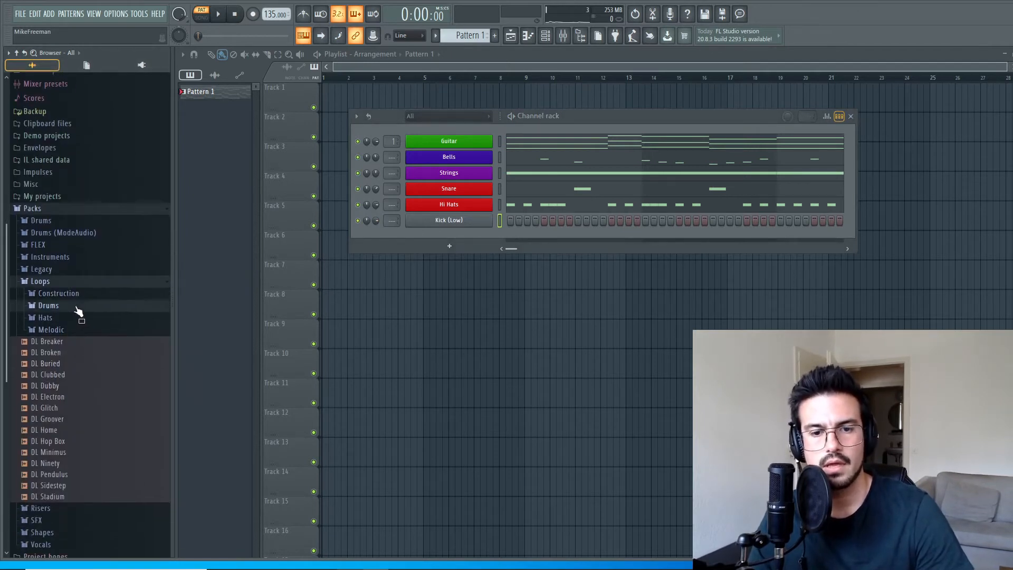
click(78, 306)
click(90, 330)
scroll(92, 364, down, 2)
scroll(93, 364, down, 1)
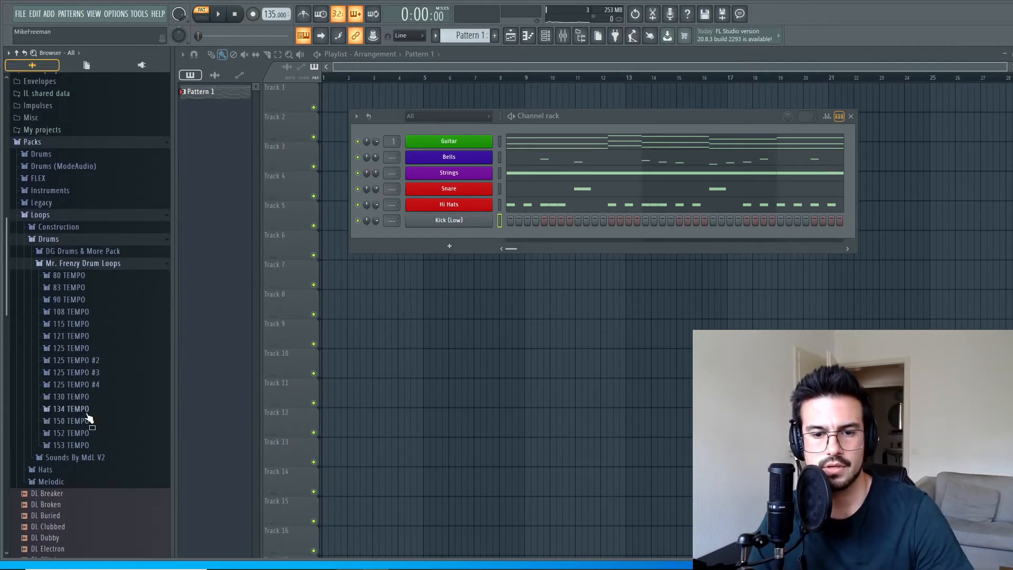
Audition the Full Track loop in the 150 TEMPO folder and load that folder's Kick MIDI file onto the Kick (Low) channel.
click(89, 421)
scroll(87, 427, down, 3)
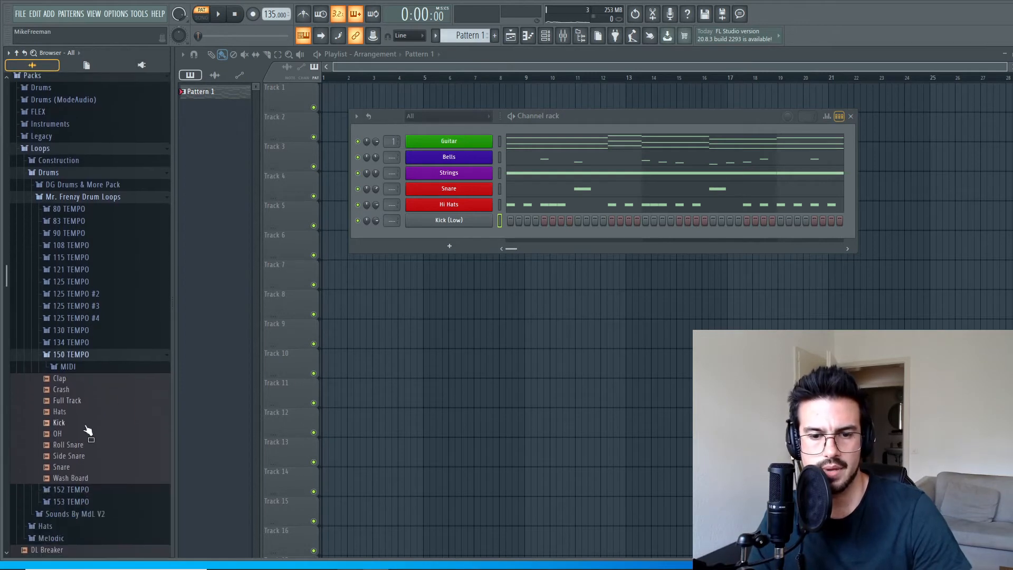
click(81, 427)
click(77, 403)
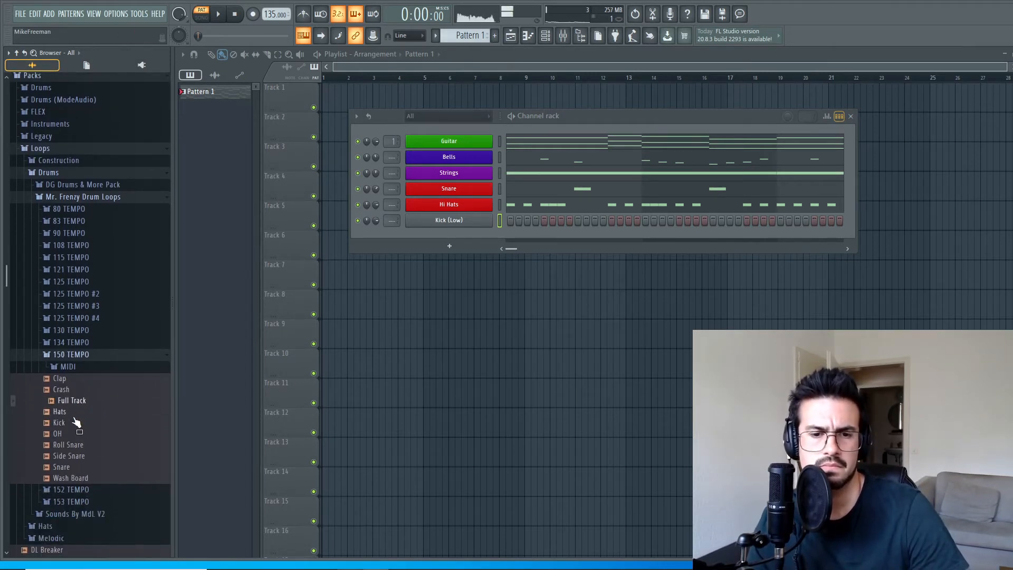
drag(68, 423, 80, 479)
click(84, 366)
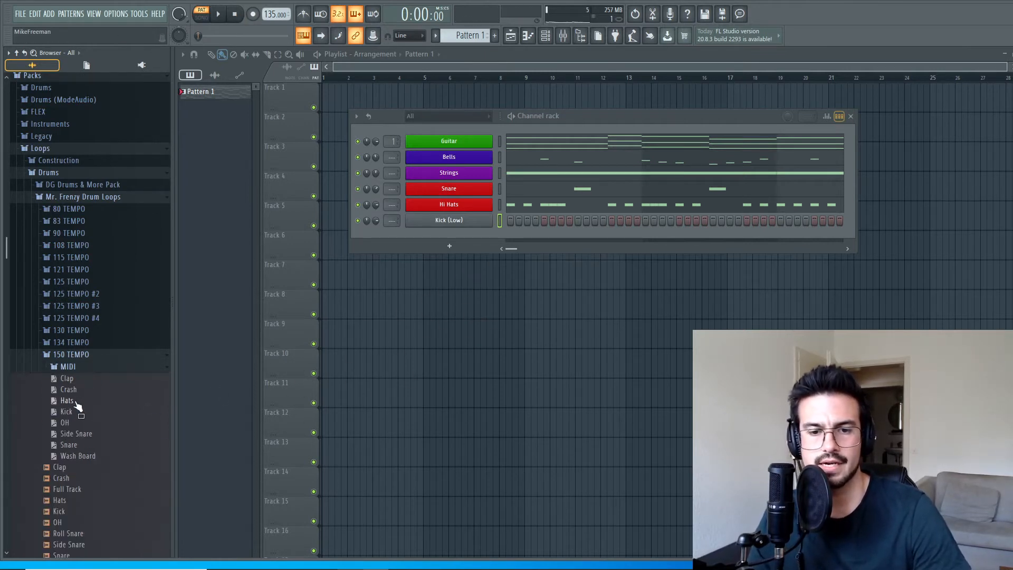
drag(91, 427, 474, 228)
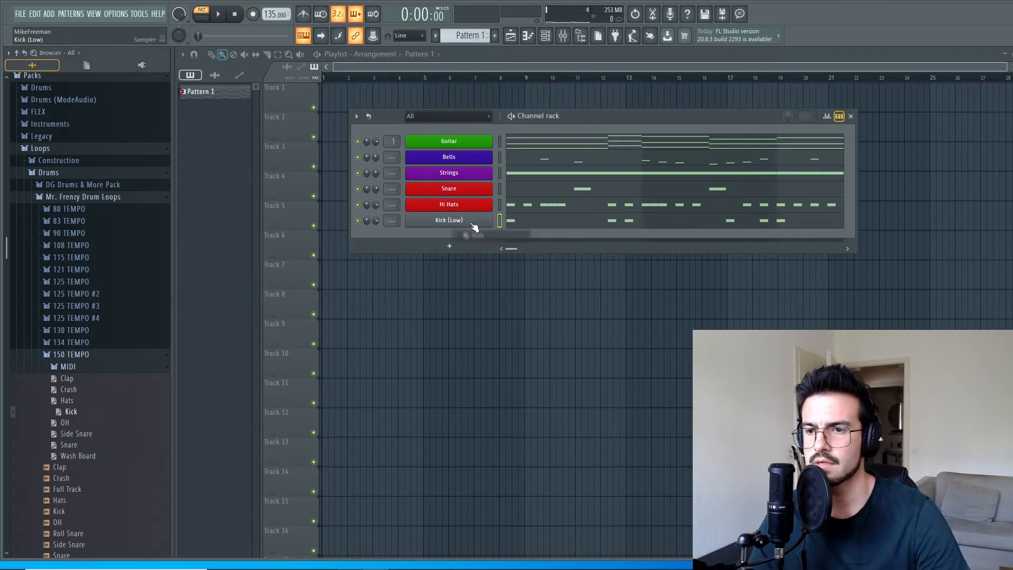
Play the pattern and delete the surplus Kick (Low) notes in bars 1, 2, 5, 7 and 8 of the piano roll.
key(space)
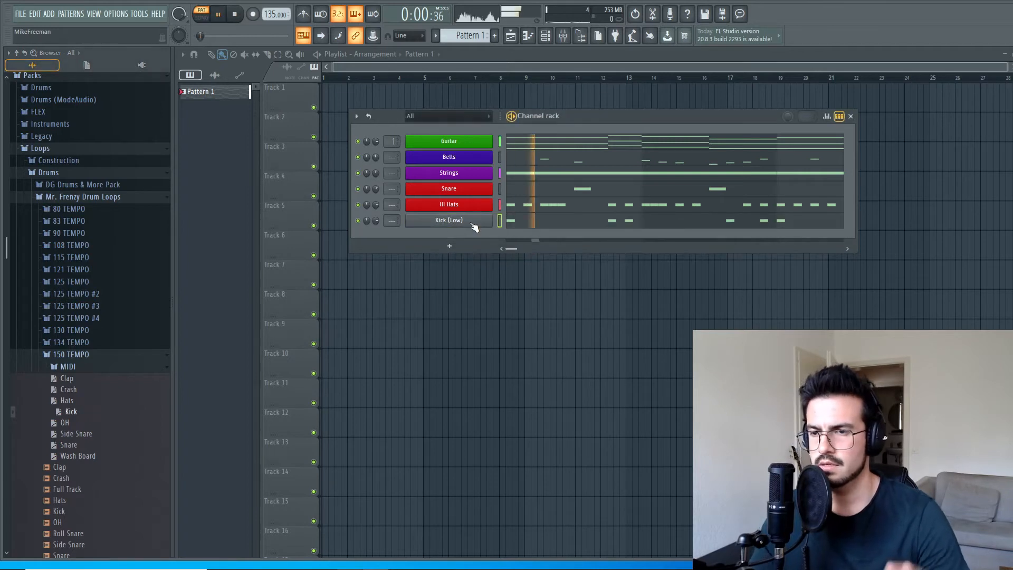
click(572, 225)
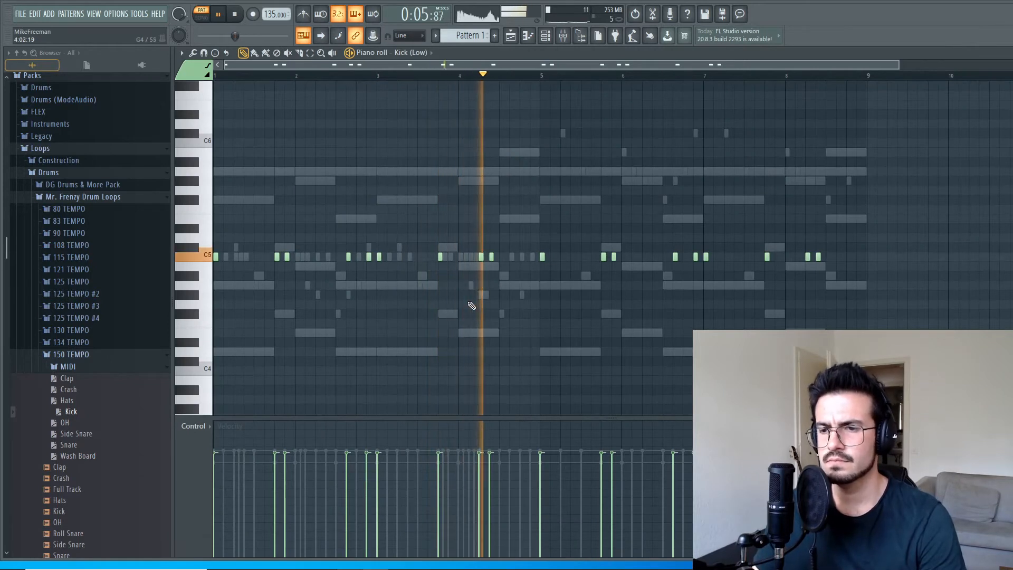
key(space)
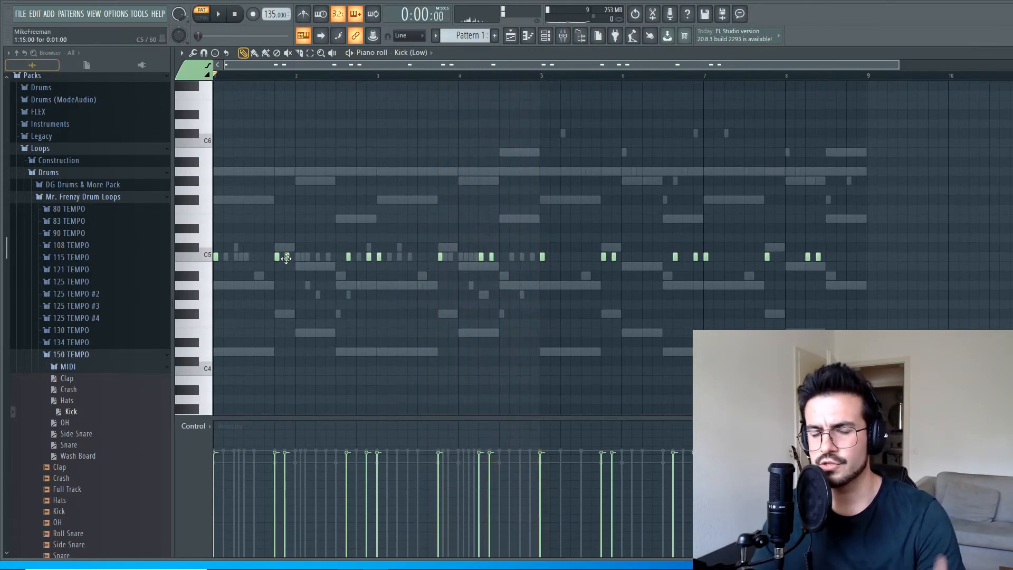
key(space)
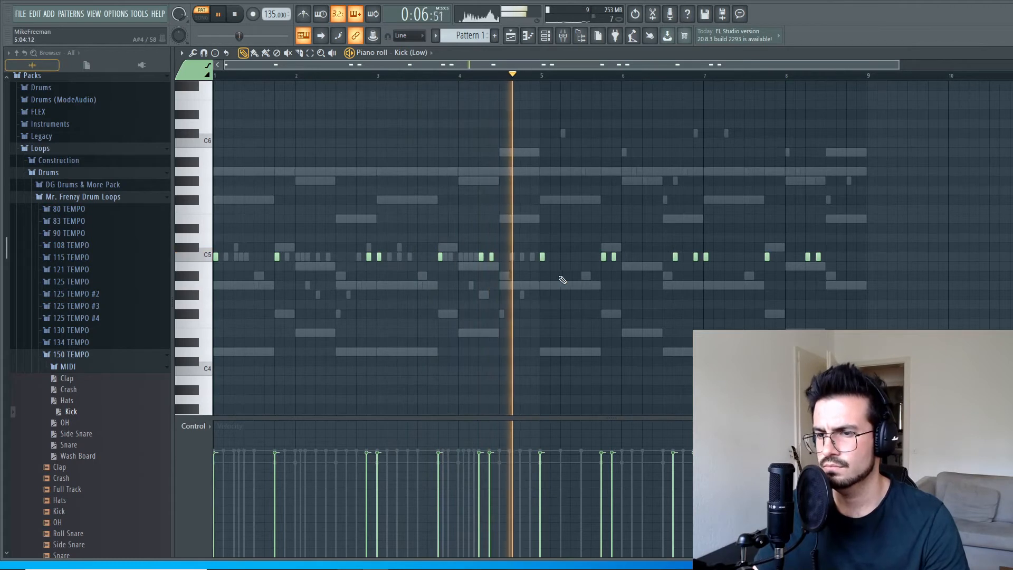
right_click(614, 257)
right_click(706, 257)
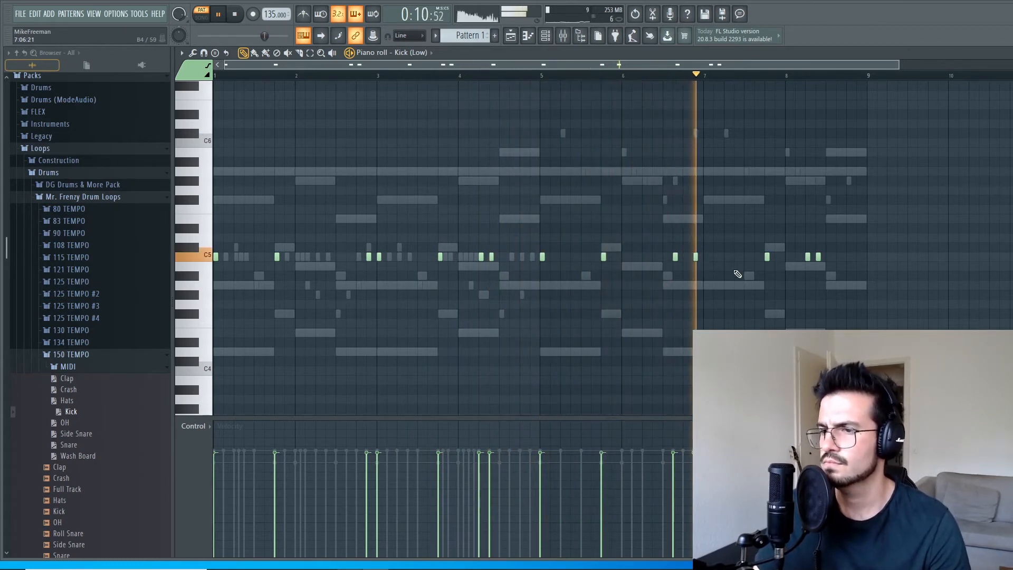
right_click(819, 257)
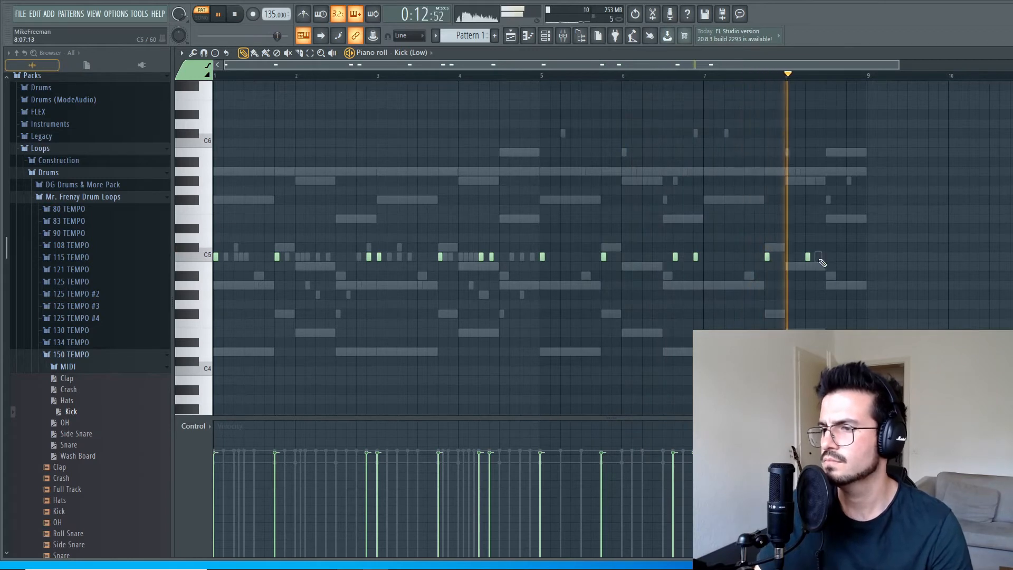
key(space)
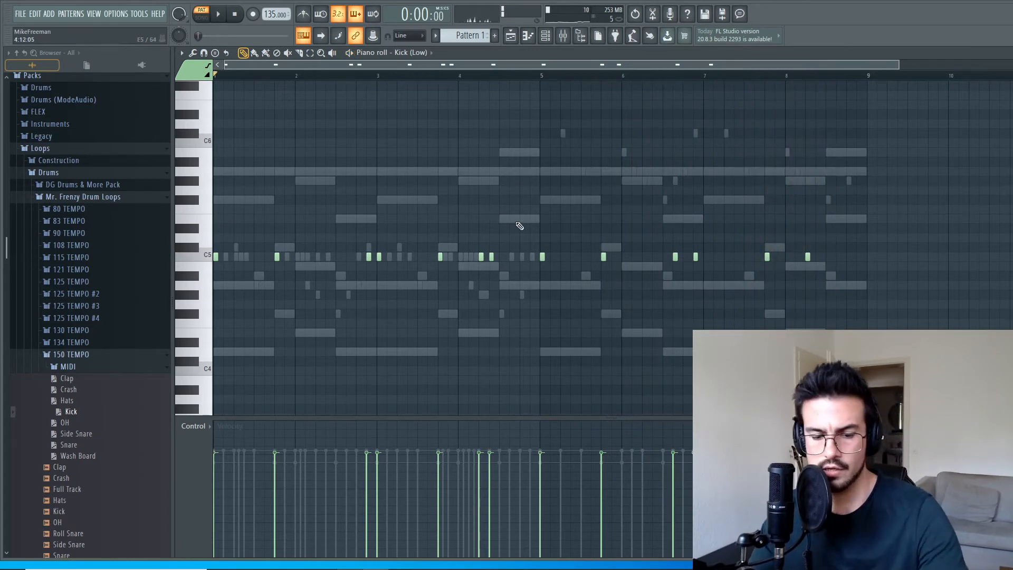
Rename the Kick (Low) channel to Kick and give it the same red as the Snare and Hi Hats channels.
key(Escape)
right_click(444, 228)
click(508, 241)
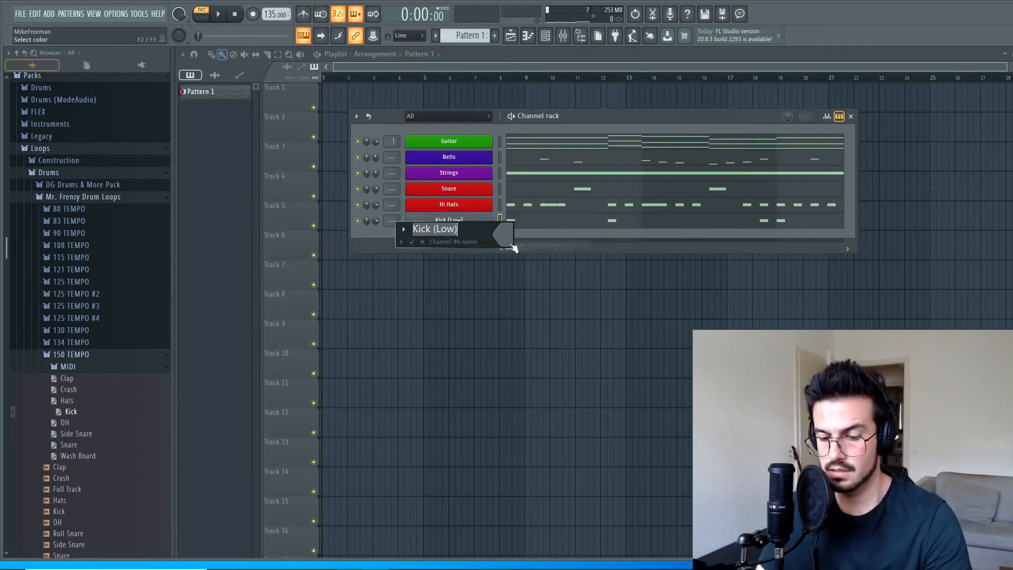
text(Kick)
click(508, 243)
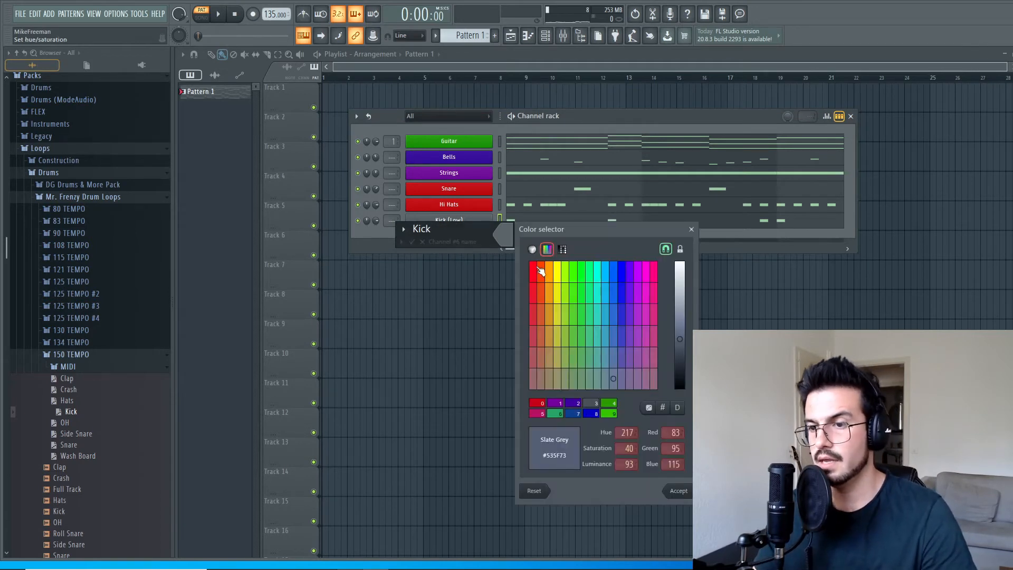
click(535, 270)
key(Return)
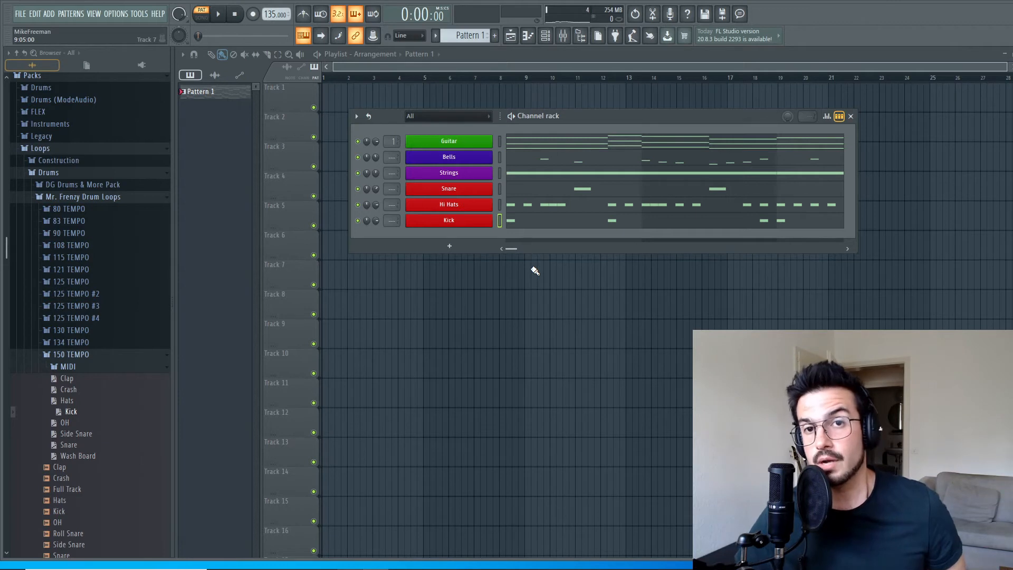
Play the pattern to hear the kick with the other channels, and stop it.
key(space)
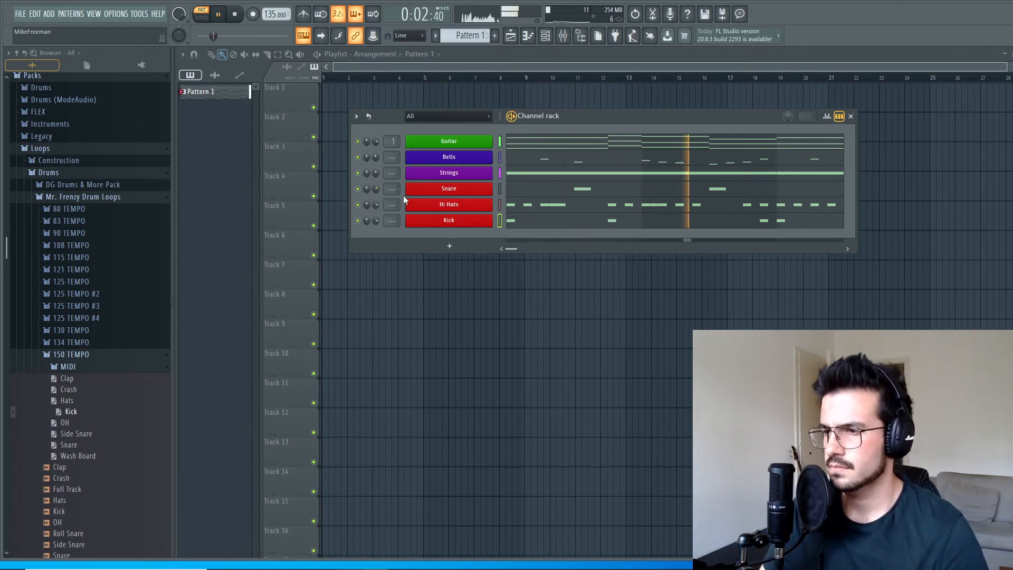
click(236, 15)
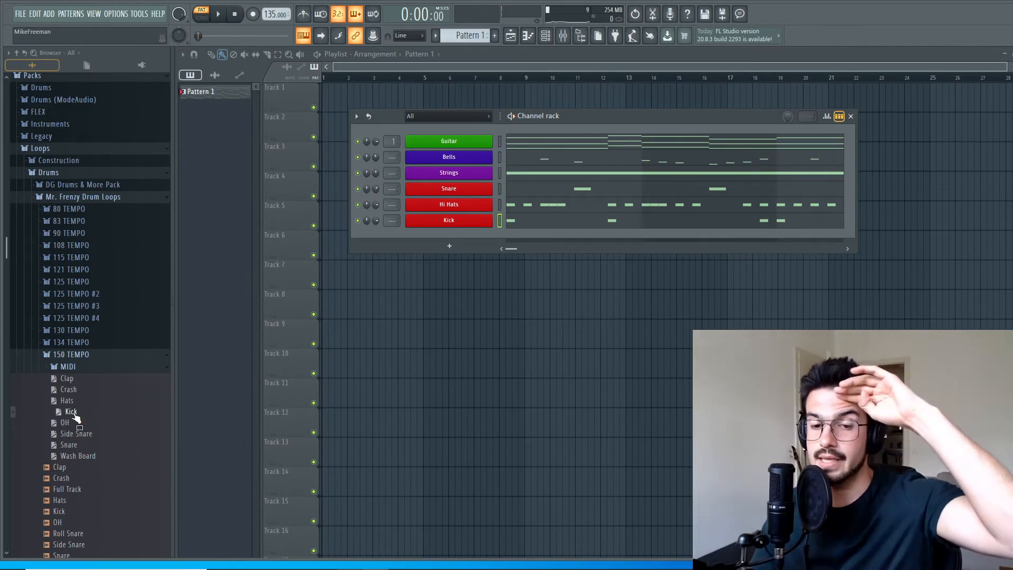
Close the Mr. Frenzy Drum Loops folder and open the Construction folder under Loops in Packs.
scroll(79, 406, down, 5)
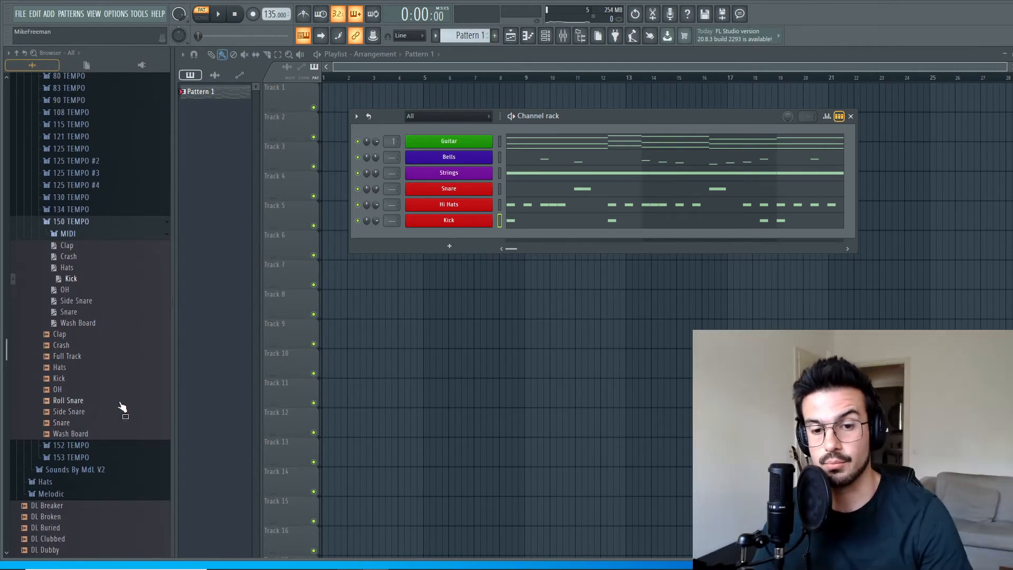
scroll(116, 412, down, 5)
scroll(97, 406, up, 5)
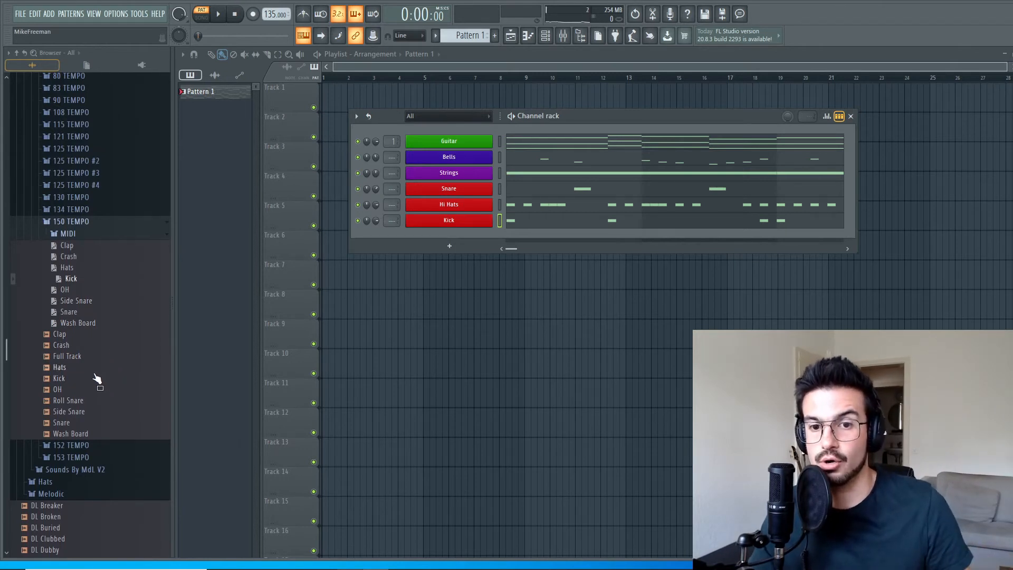
scroll(97, 379, up, 4)
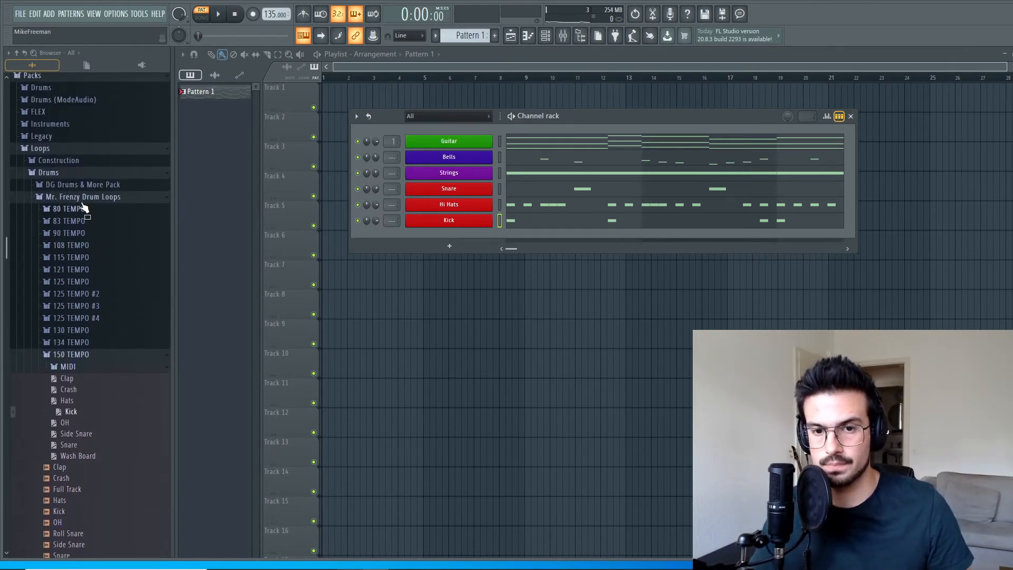
click(84, 200)
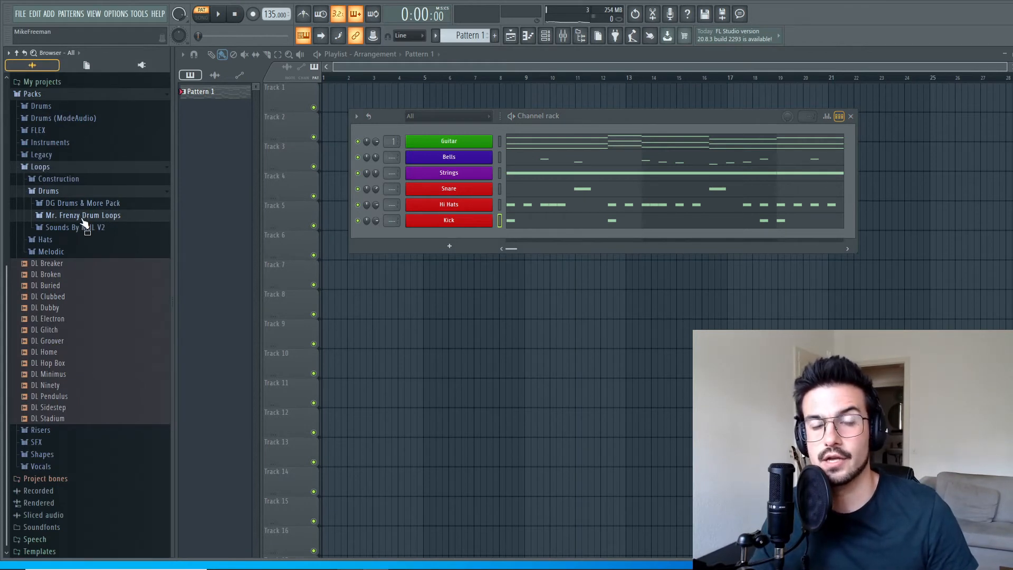
scroll(99, 373, up, 4)
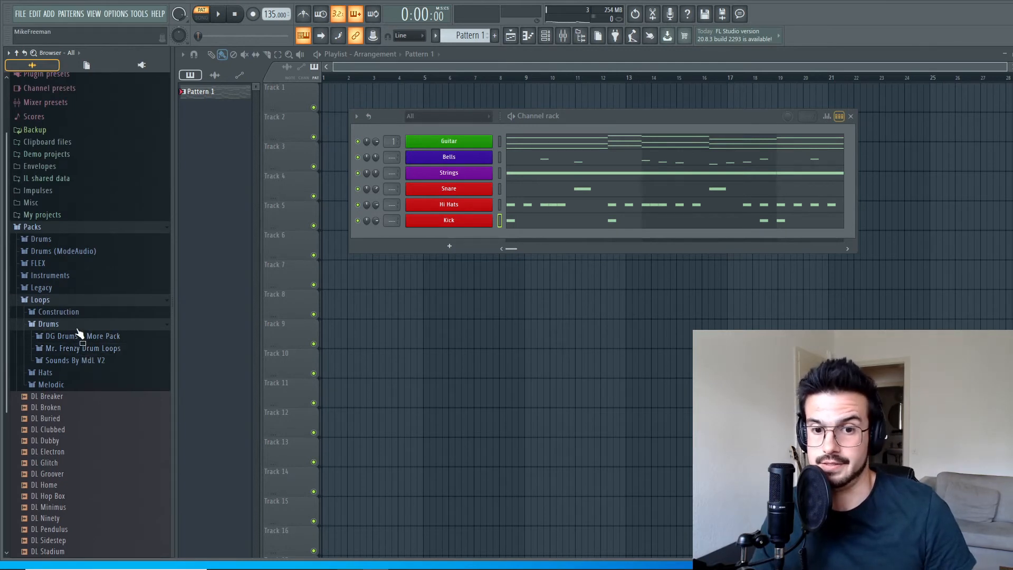
click(78, 326)
click(76, 314)
scroll(112, 372, down, 2)
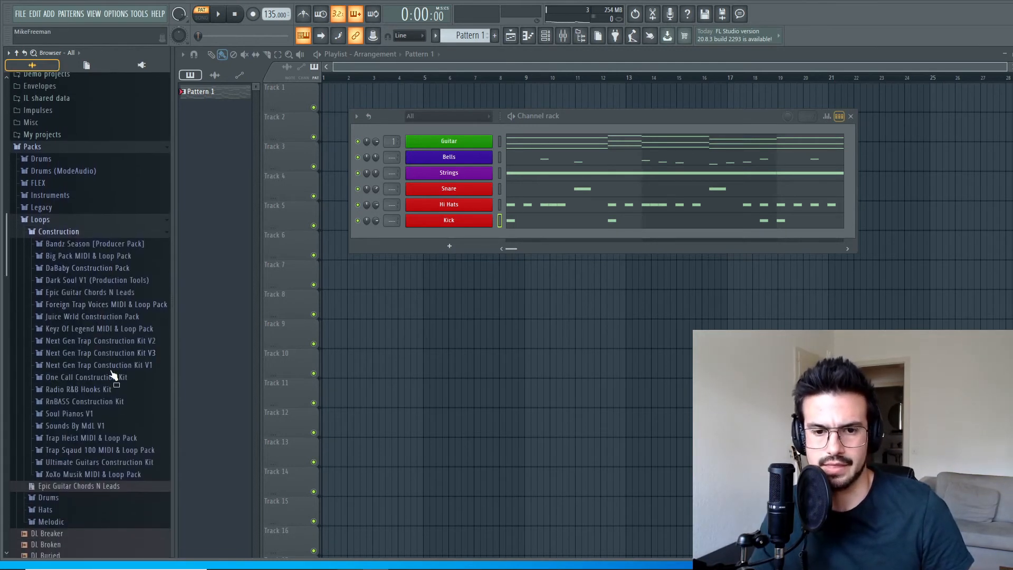
Open the WAV folder of 02_Next Gen V2 139BPM in Next Gen Trap Construction Kit V2 and audition 02__808.
click(129, 342)
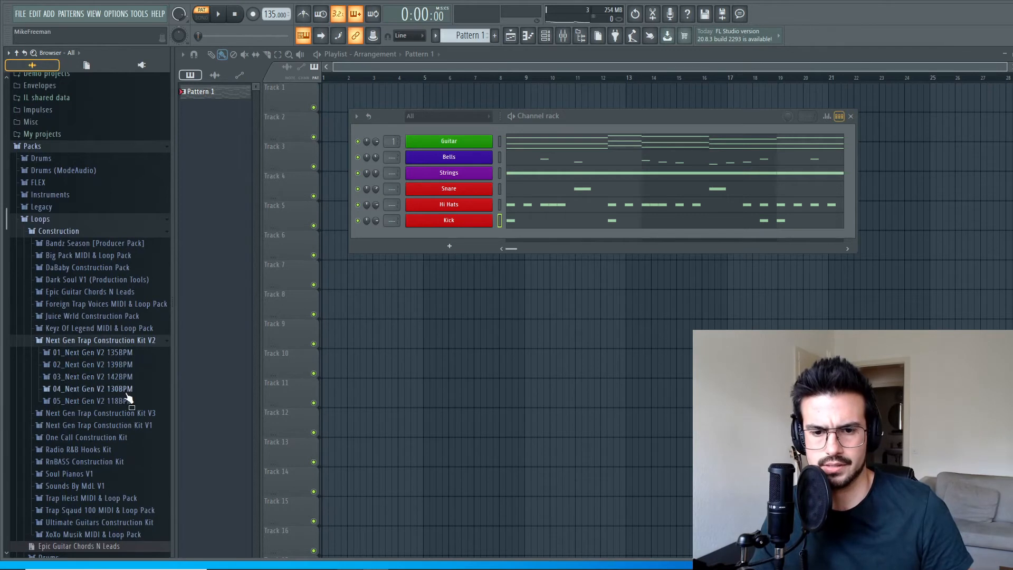
click(123, 366)
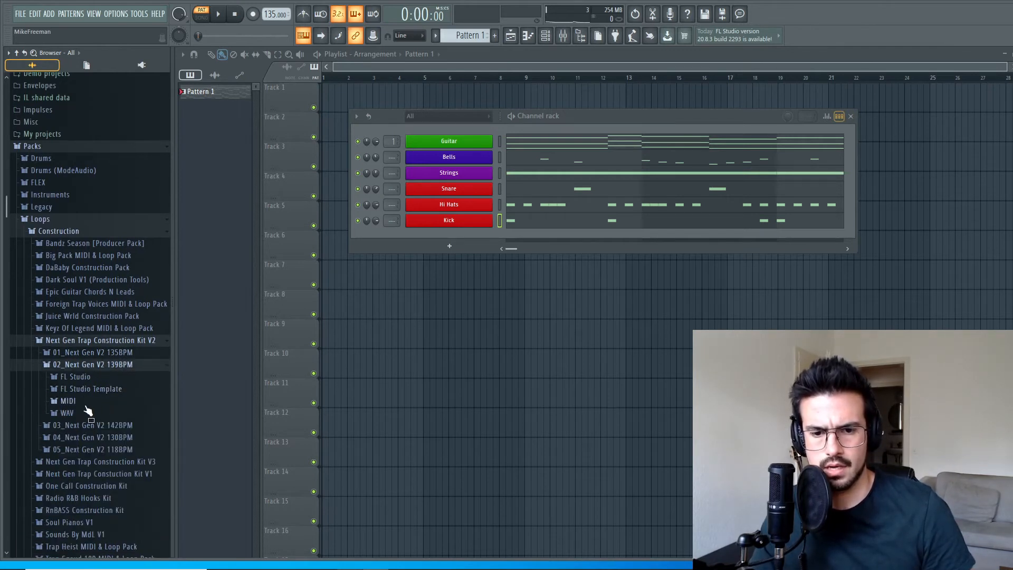
click(74, 415)
scroll(100, 407, down, 2)
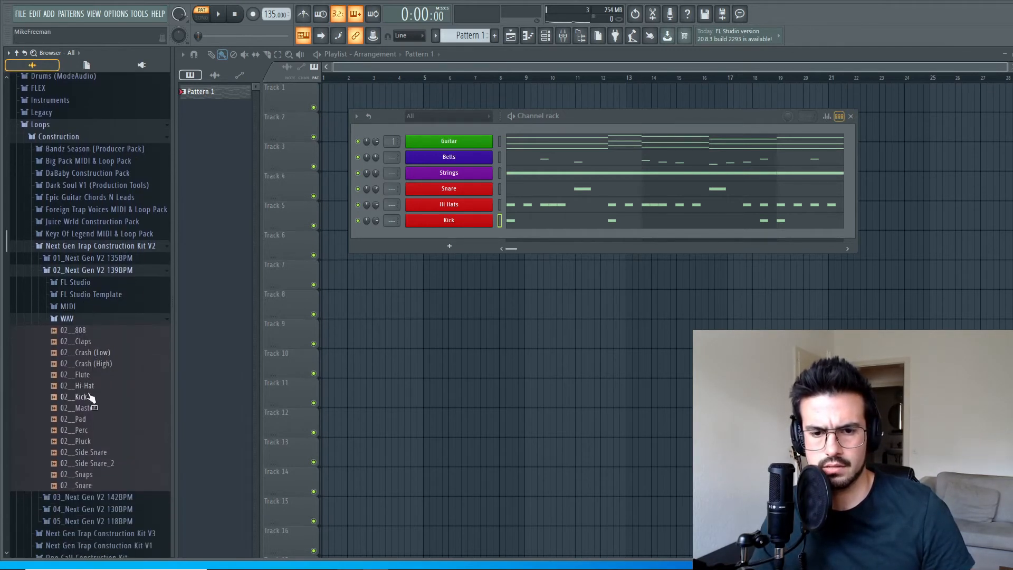
click(82, 331)
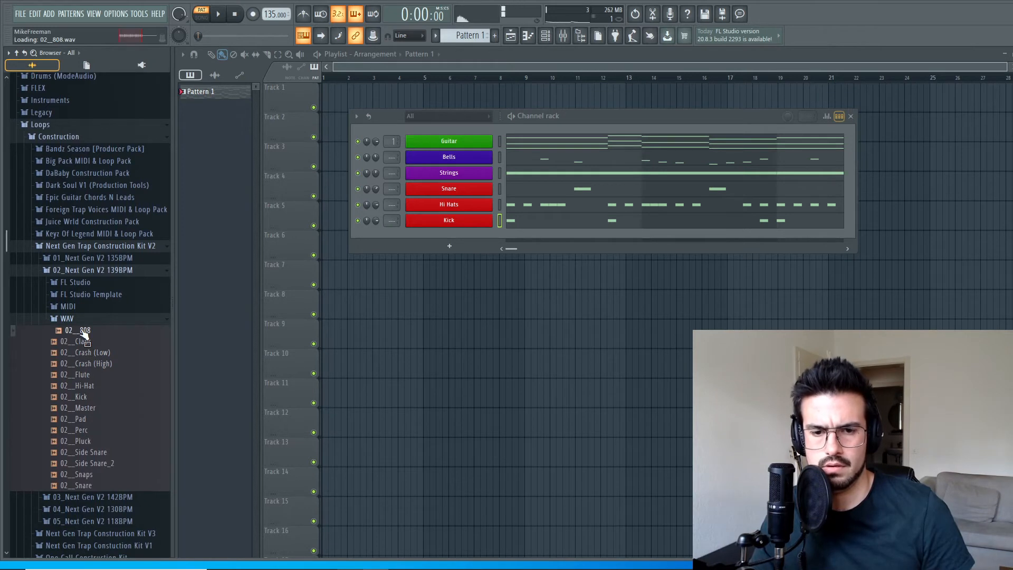
click(237, 14)
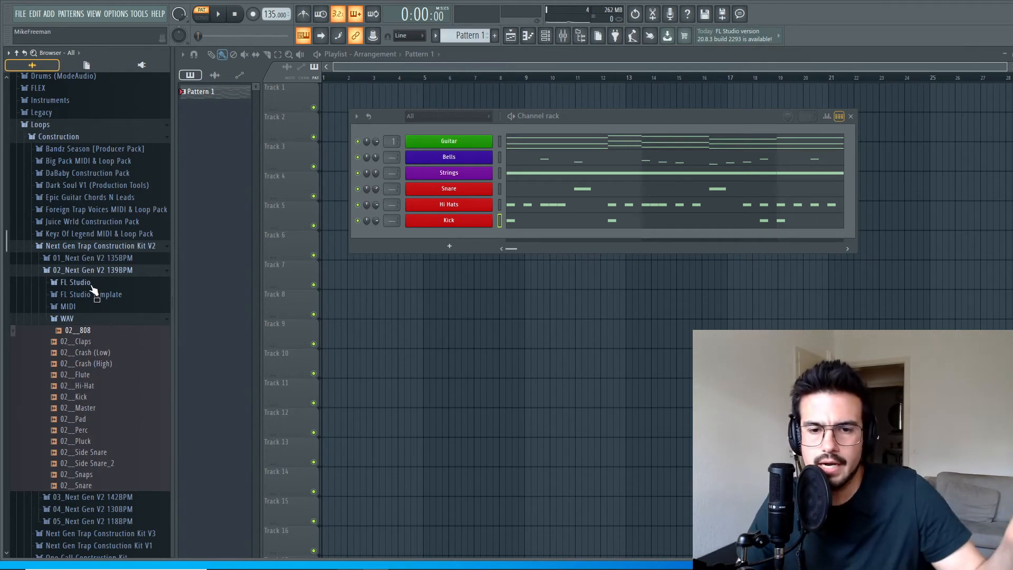
Audition 808 - DEFINITELY NOT A ZAY EDIT from the DRUM KIT 808S folder in Packs and add it as a new channel.
scroll(97, 282, up, 4)
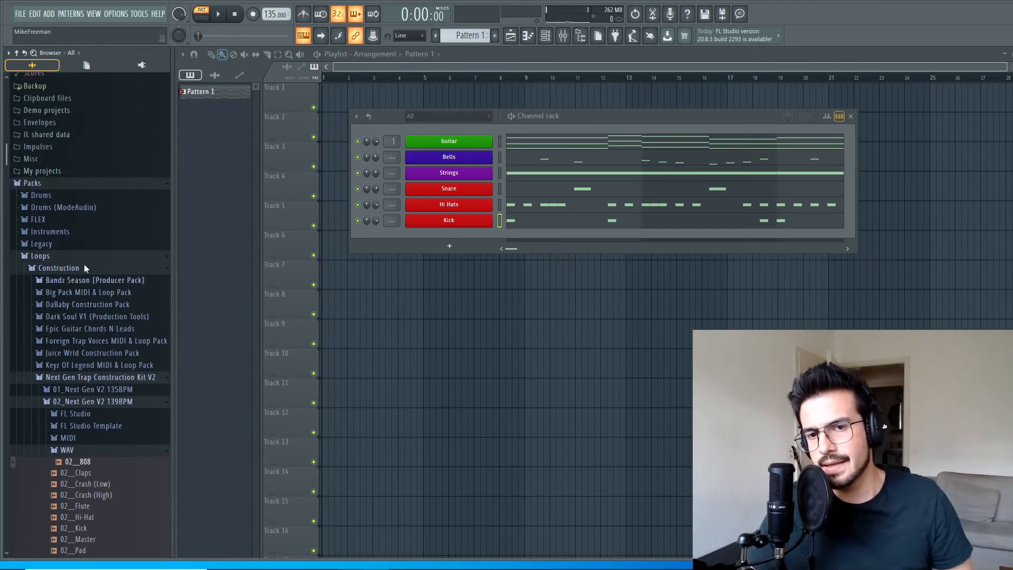
click(61, 201)
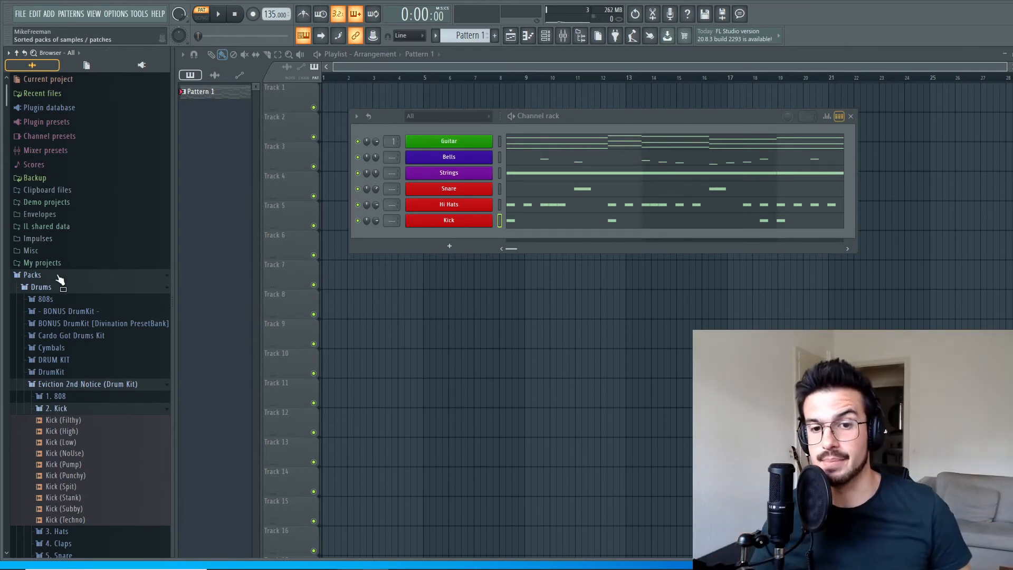
scroll(90, 323, down, 3)
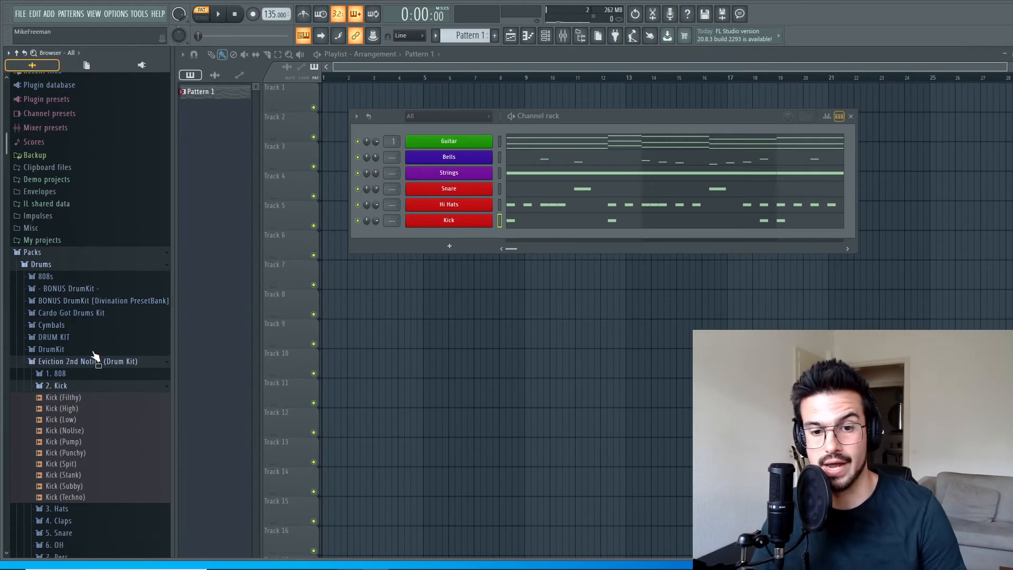
click(70, 306)
click(69, 297)
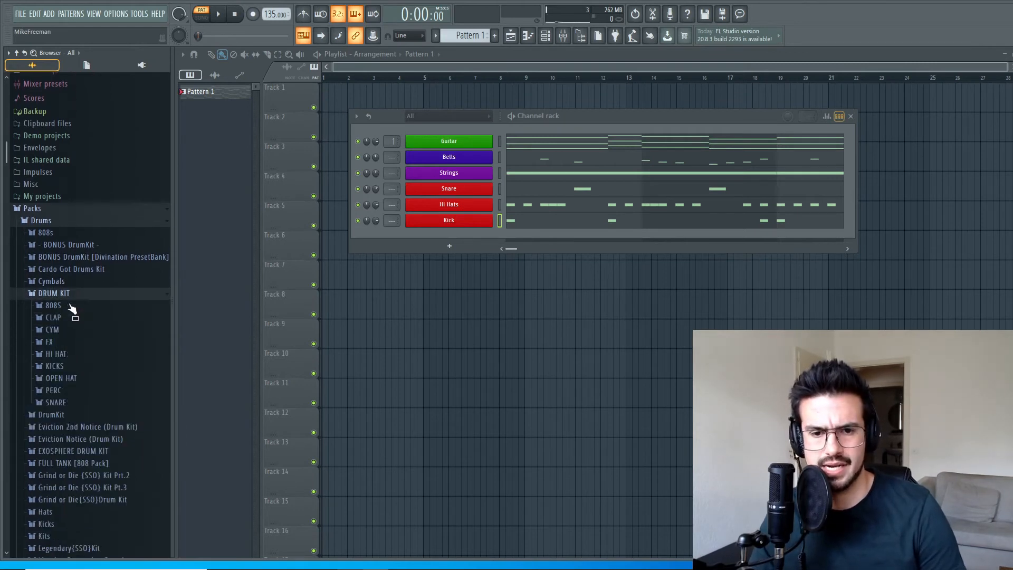
click(62, 305)
click(105, 362)
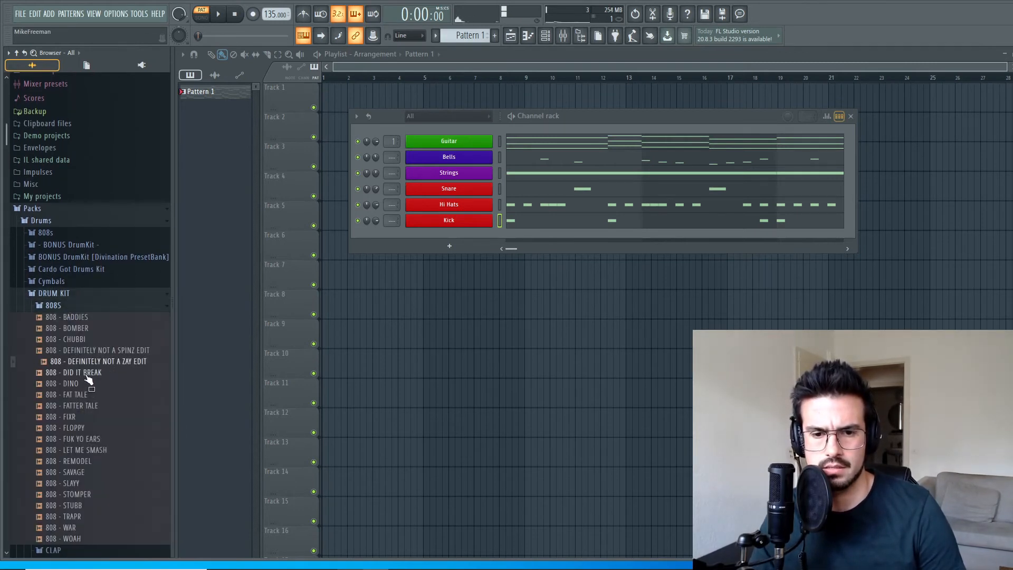
drag(91, 364, 435, 233)
Load the 808 MIDI file from the 02_Next Gen V2 139BPM MIDI folder onto the 808 channel and enable Cut itself.
scroll(101, 390, down, 20)
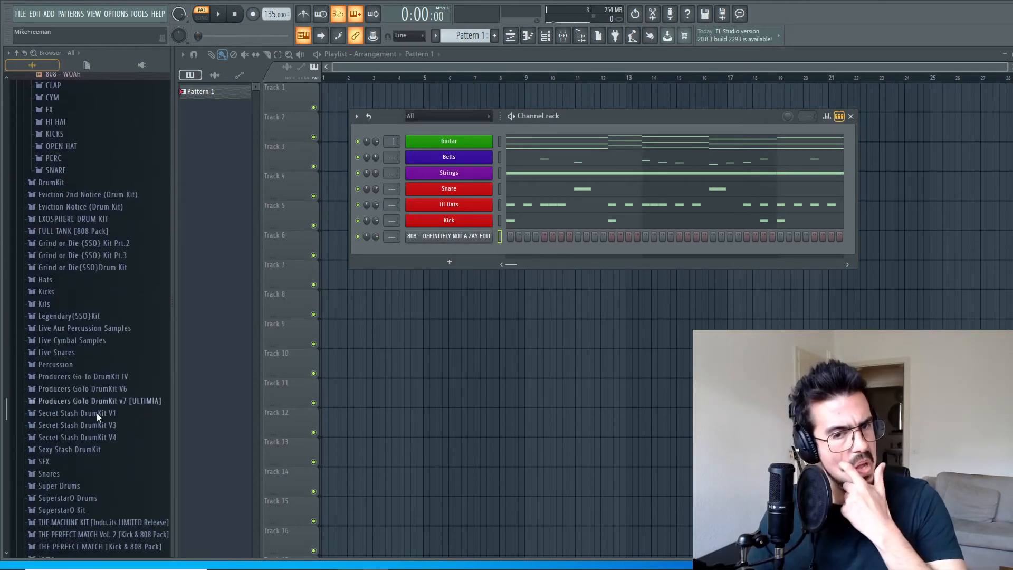
scroll(98, 447, down, 3)
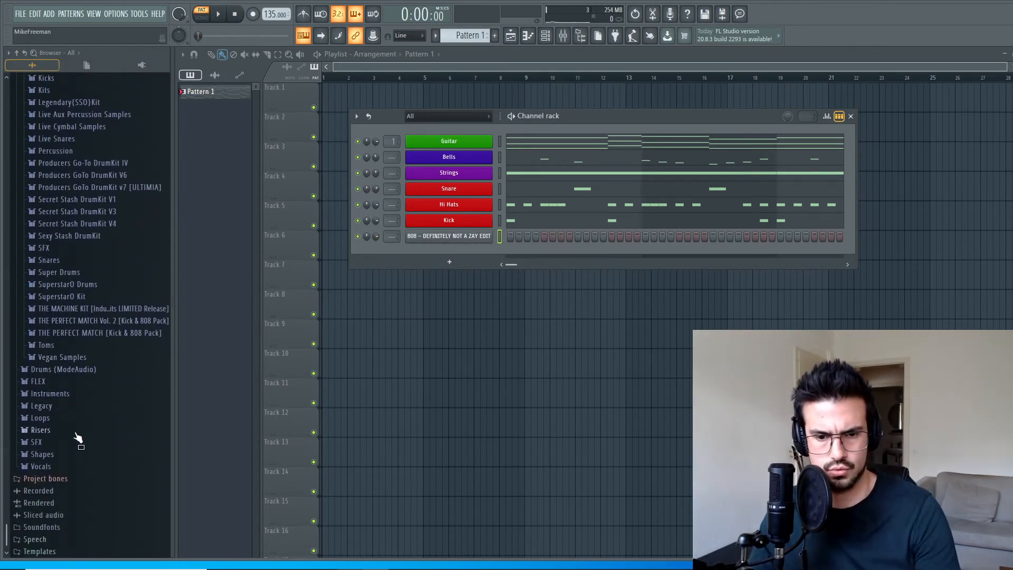
click(64, 420)
scroll(99, 409, down, 6)
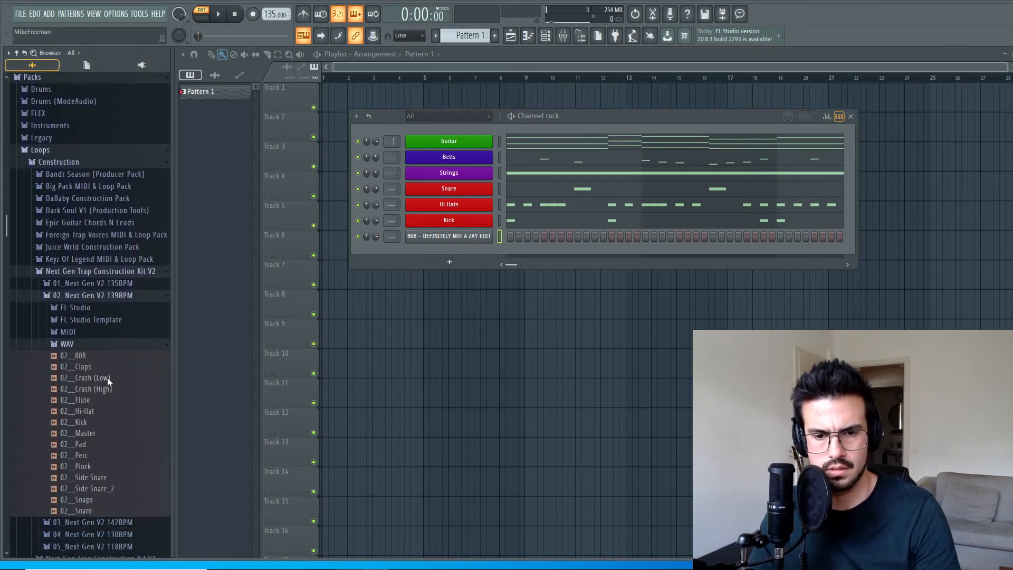
click(68, 330)
drag(70, 342, 448, 237)
right_click(448, 238)
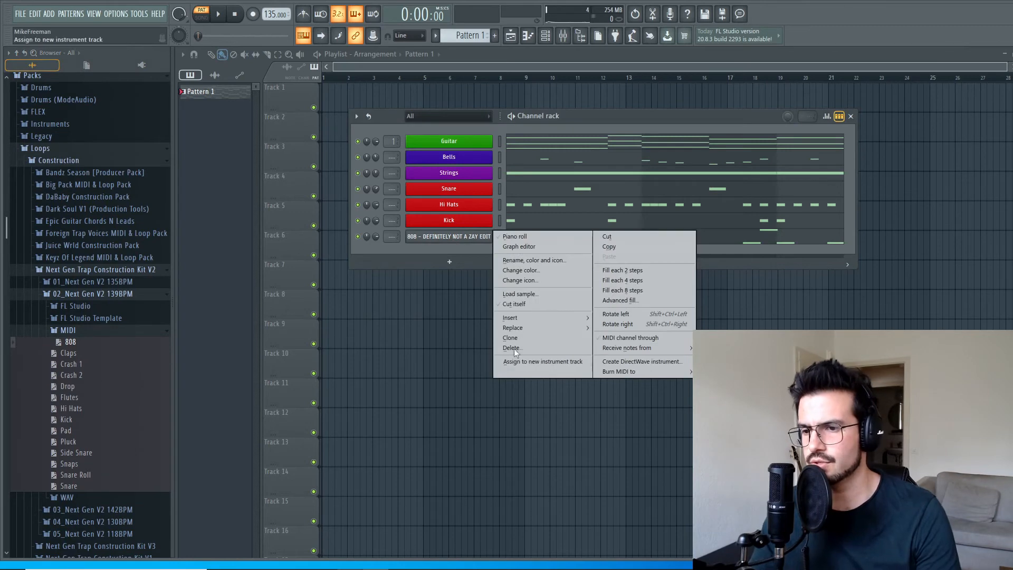
click(518, 305)
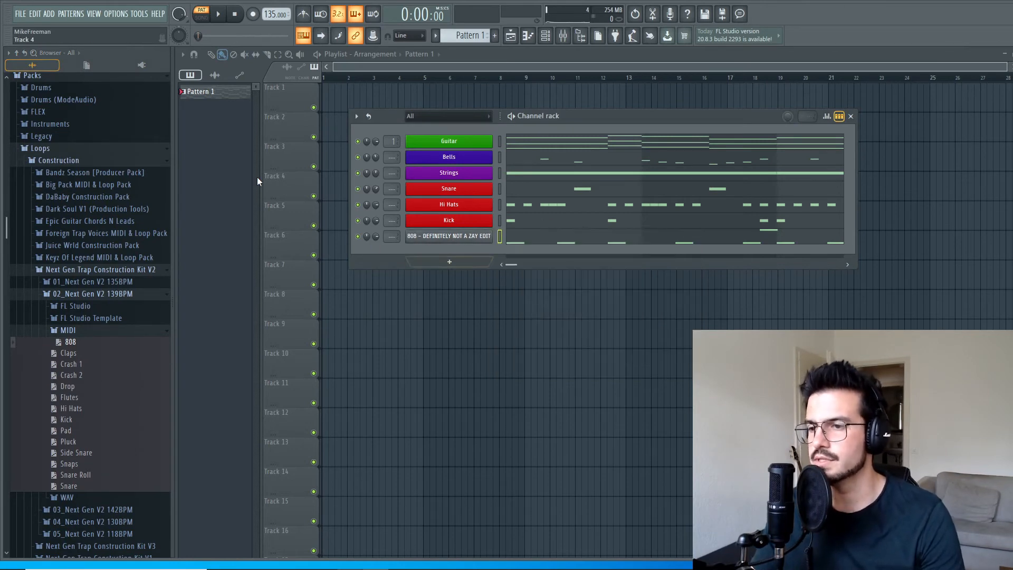
Play the pattern with the 808 line, open the 808 channel's notes in the piano roll, and stop playback.
key(space)
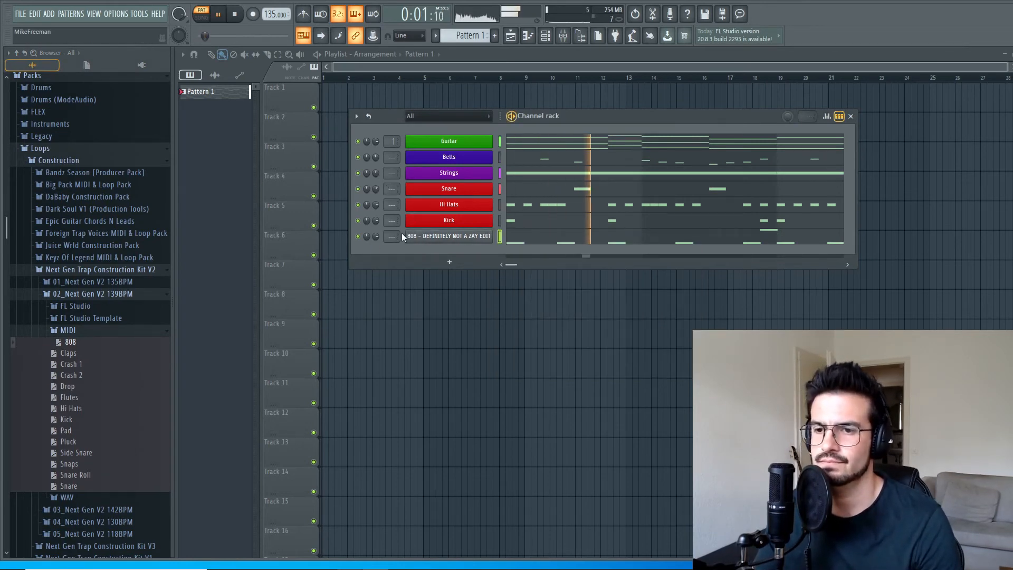
click(528, 241)
key(space)
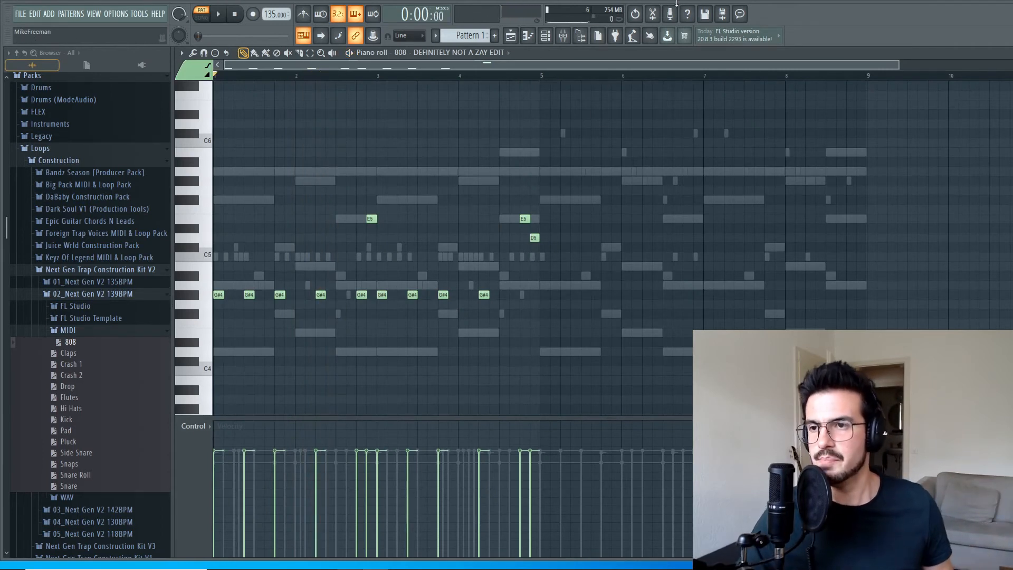
Show the channel rack over the piano roll, play the pattern again, and close the rack.
click(546, 36)
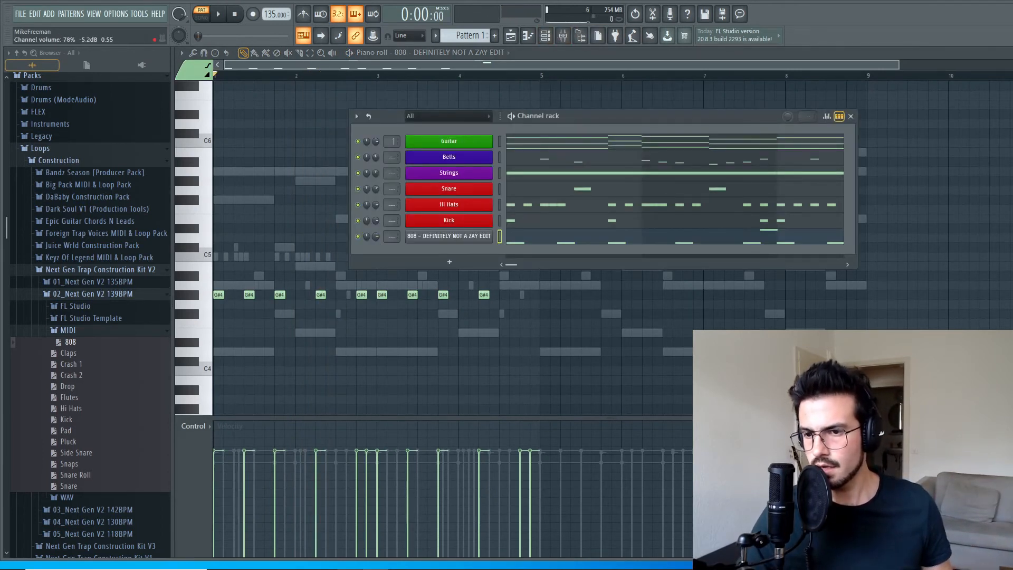
key(space)
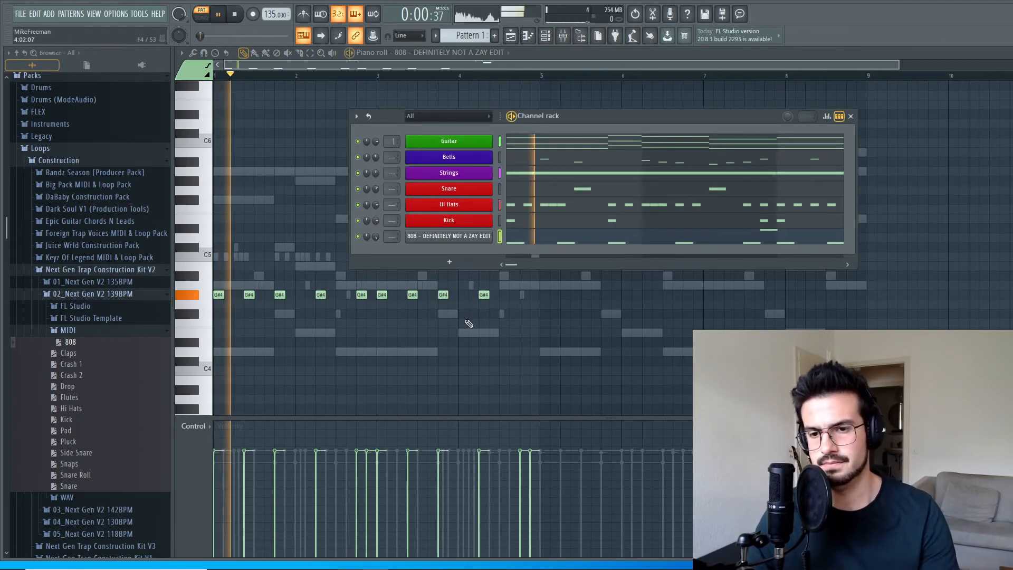
key(space)
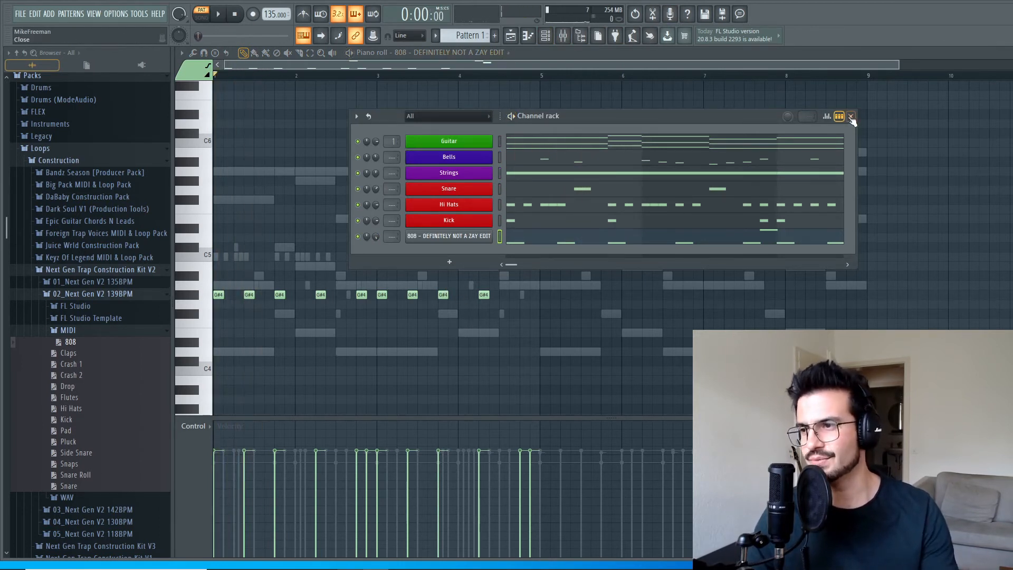
click(851, 117)
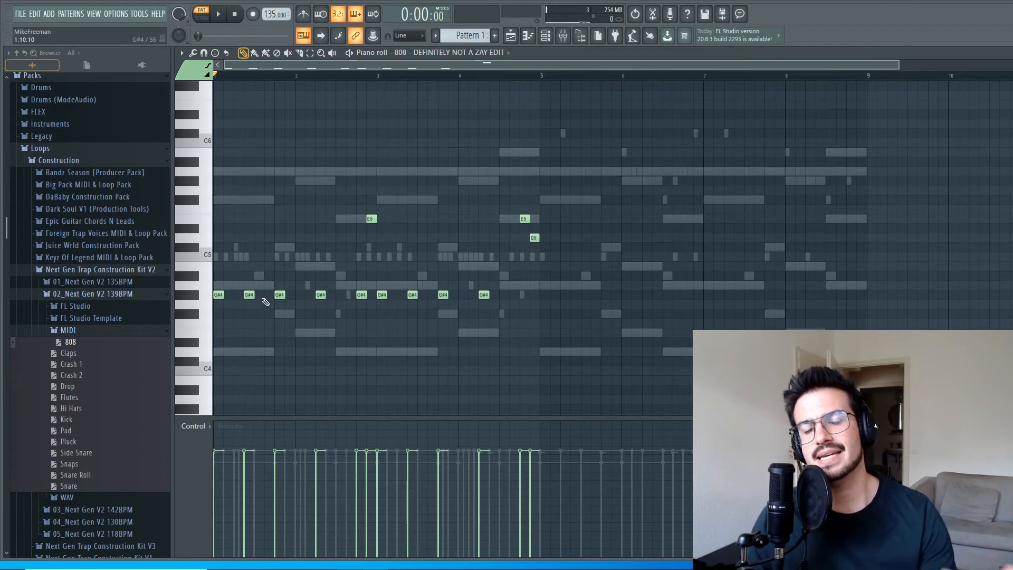
Transpose all 808 notes up one octave and play the pattern to hear them.
drag(616, 362, 214, 129)
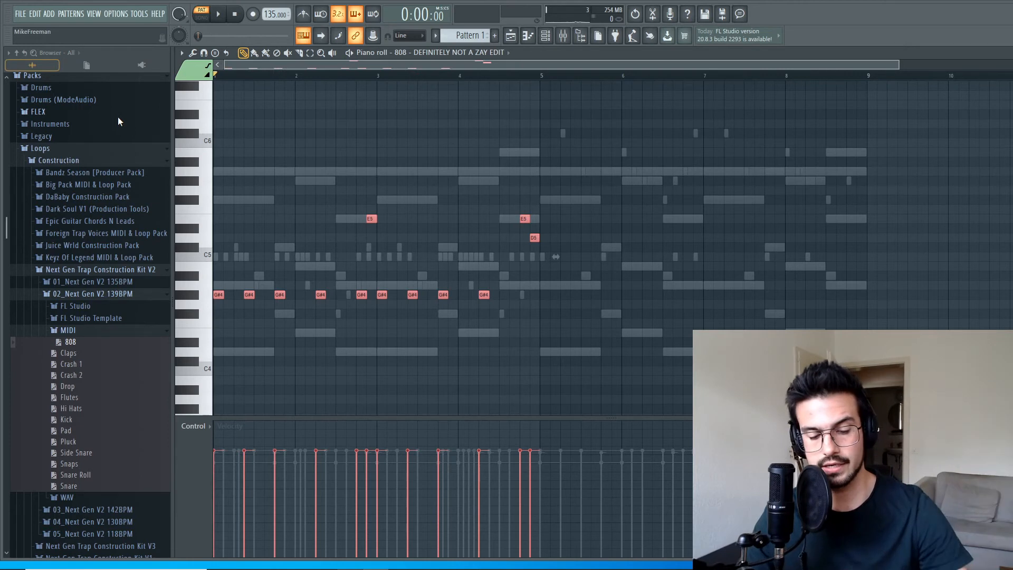
key(ctrl+Up)
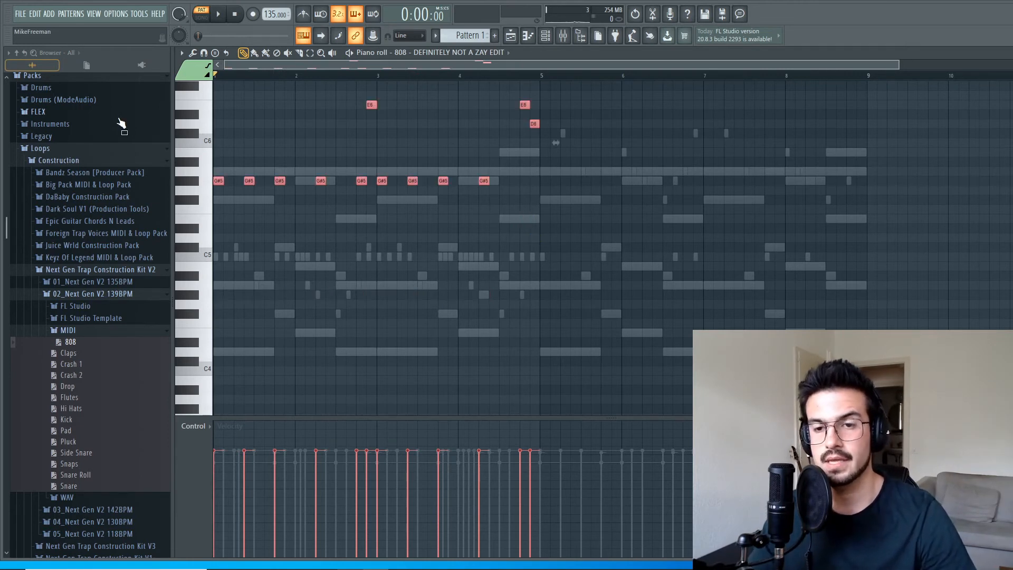
key(space)
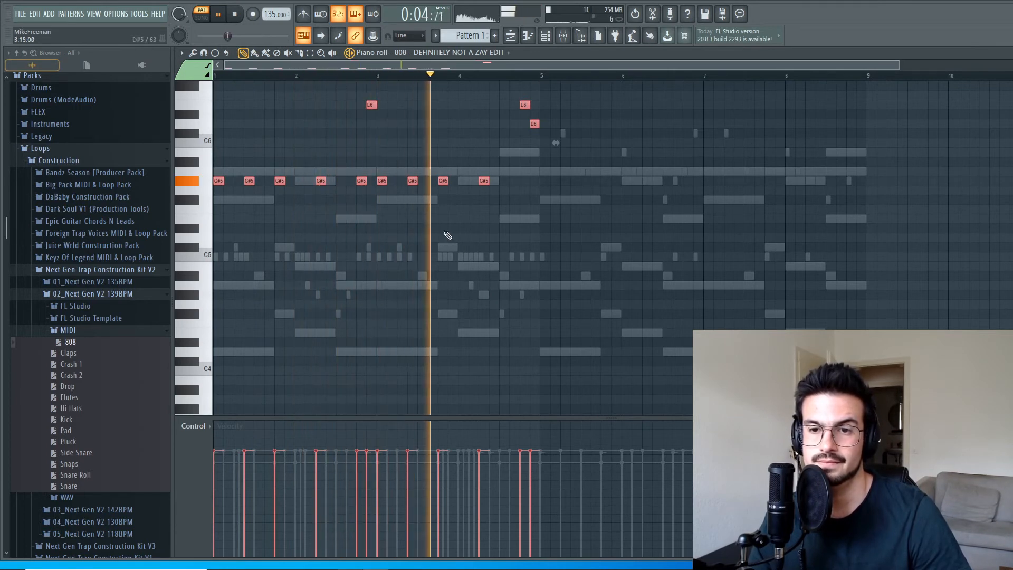
key(space)
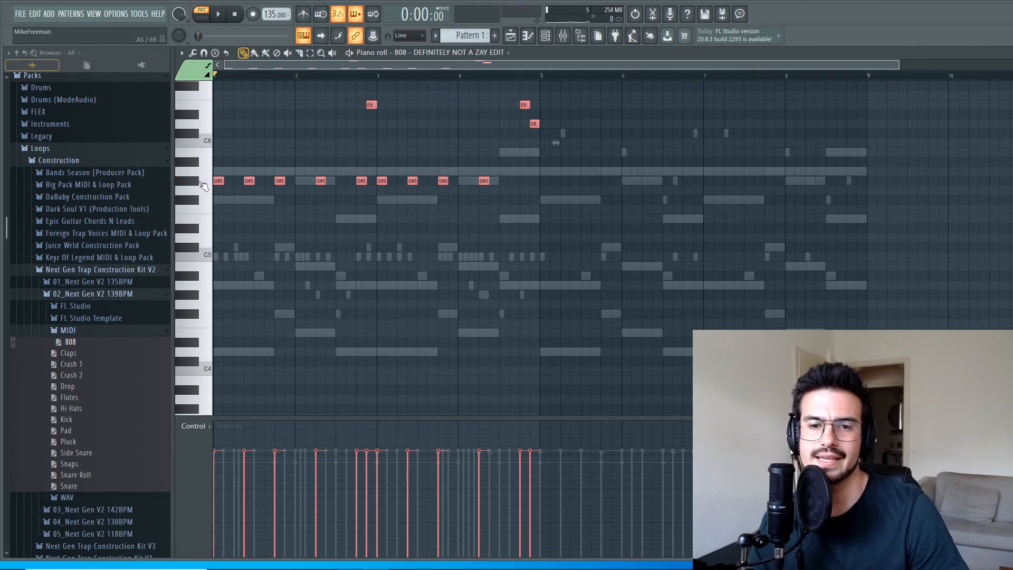
Audition keys on the piano roll keyboard and transpose the 808 notes up one semitone so the low notes sit on A5.
click(201, 201)
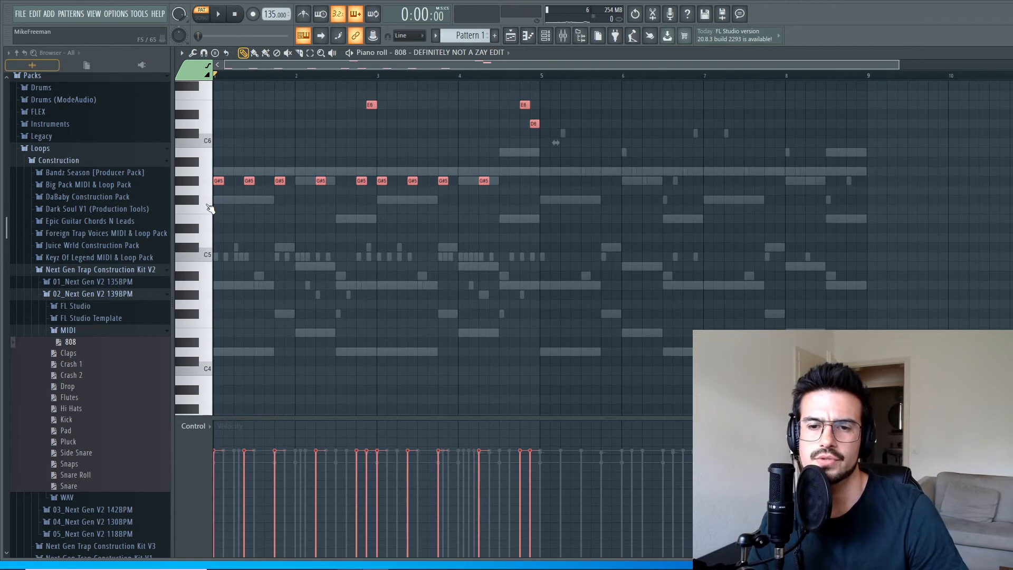
click(206, 174)
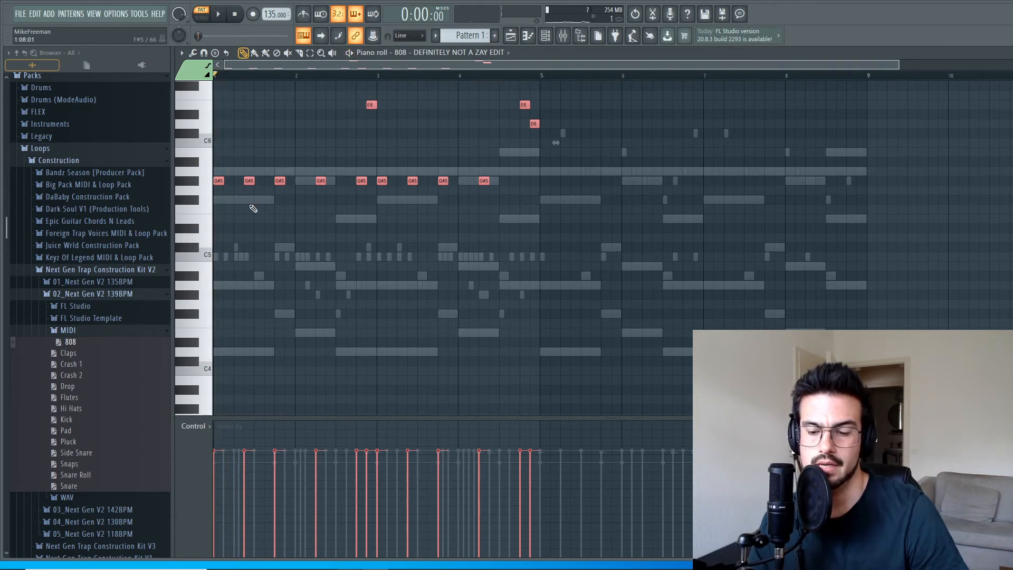
key(shift+Up)
key(space)
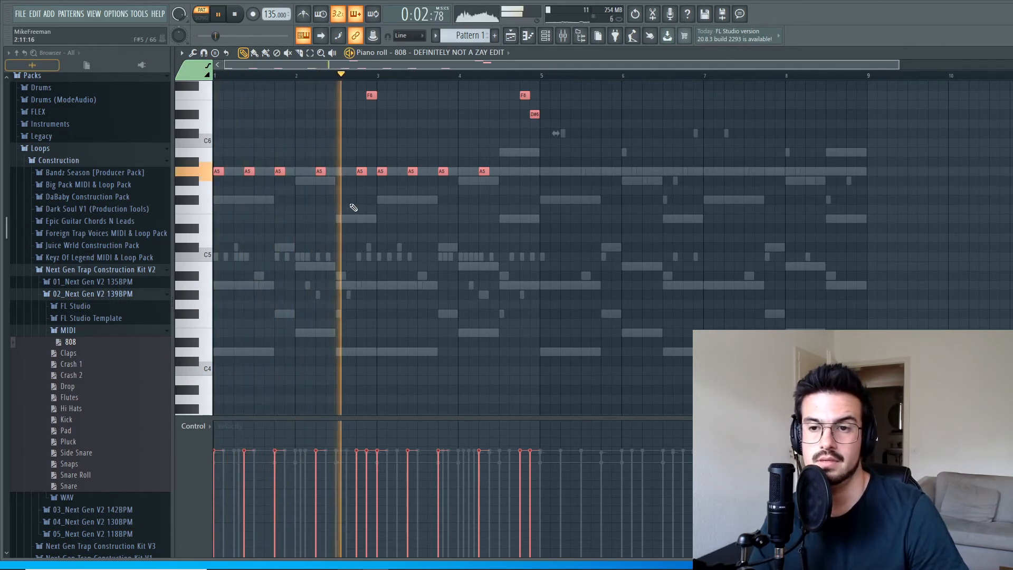
key(ctrl+d)
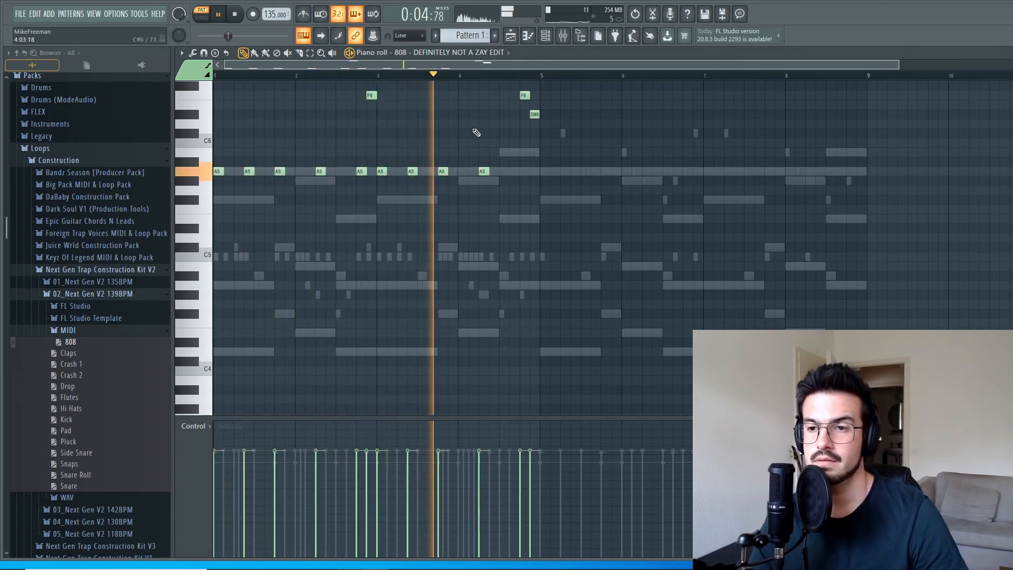
key(space)
Lower the last 808 note of the fourth bar to D6.
click(533, 114)
drag(533, 114, 533, 121)
key(space)
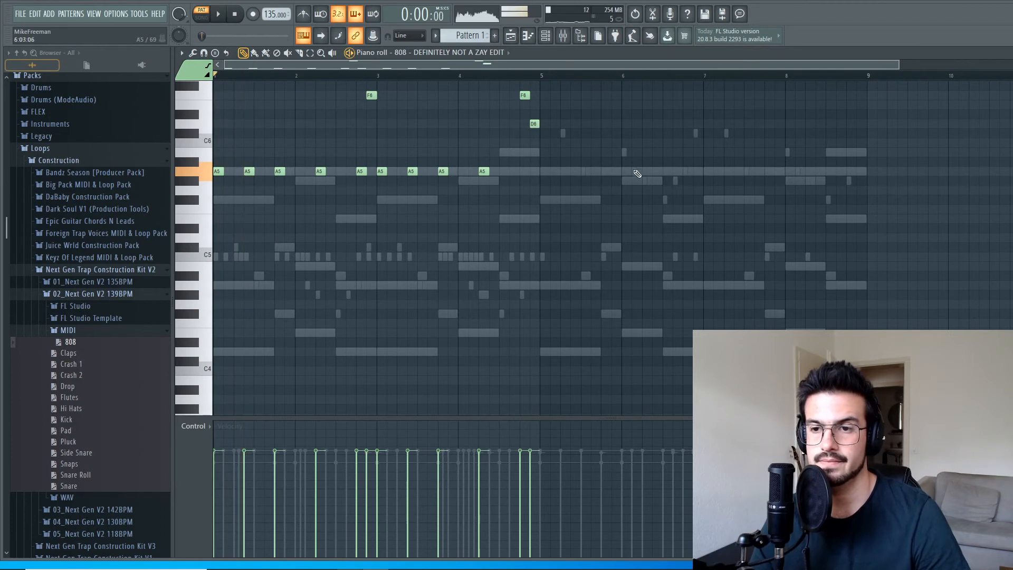
Audition samples in the DRUM KIT 808S folder and replace the 808 channel's sample with 808 - LET ME SMASH.
scroll(83, 266, up, 3)
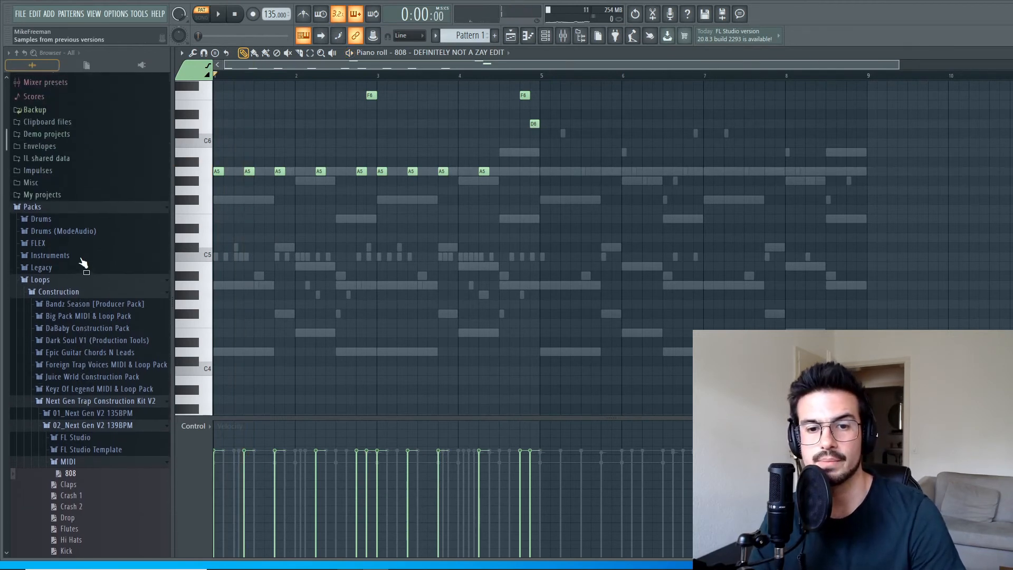
click(73, 223)
scroll(100, 348, down, 4)
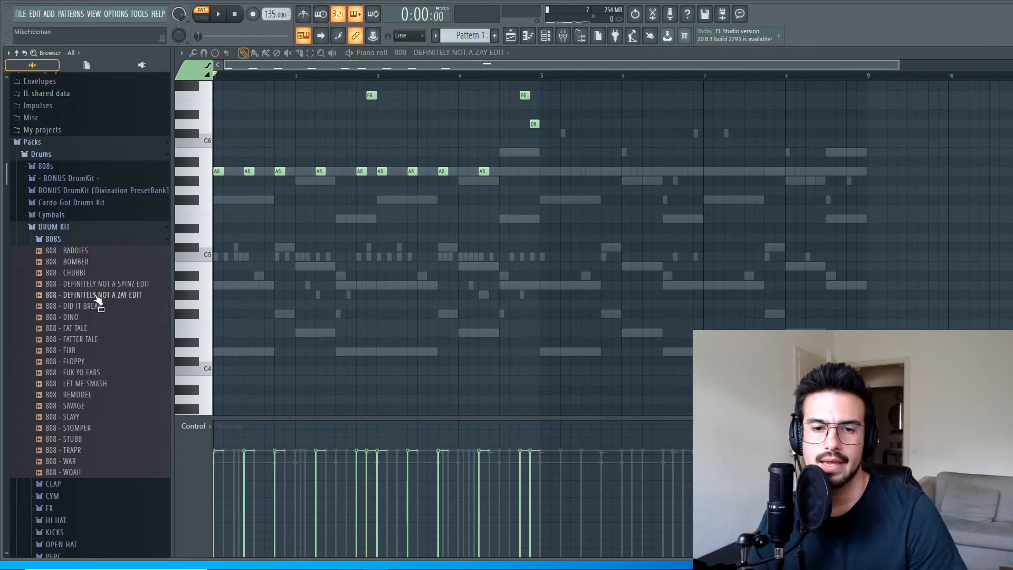
key(F6)
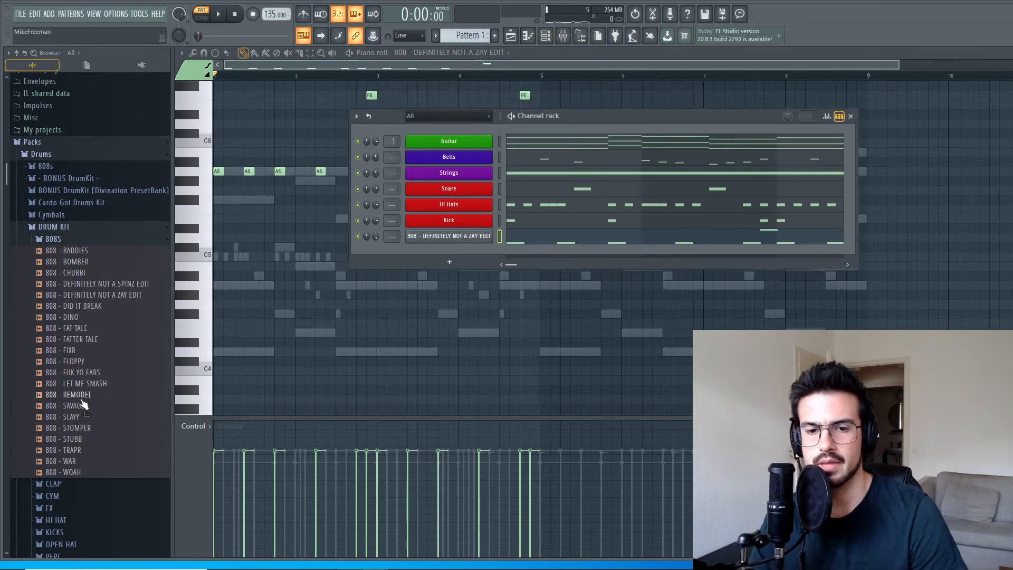
click(89, 373)
click(89, 384)
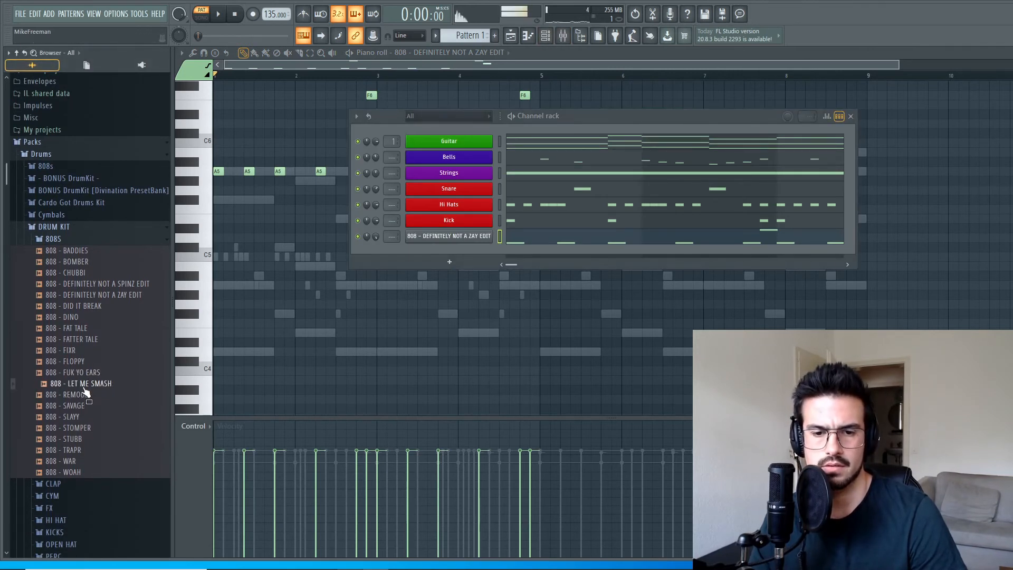
drag(87, 389, 481, 235)
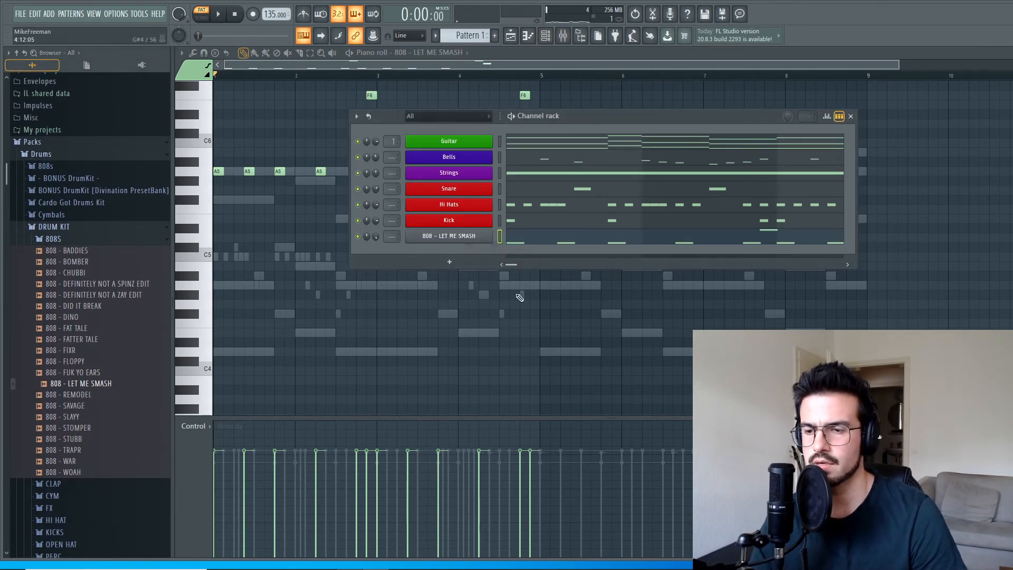
Play the pattern with the new 808 sample while viewing its notes in the piano roll, and stop it.
key(space)
key(F6)
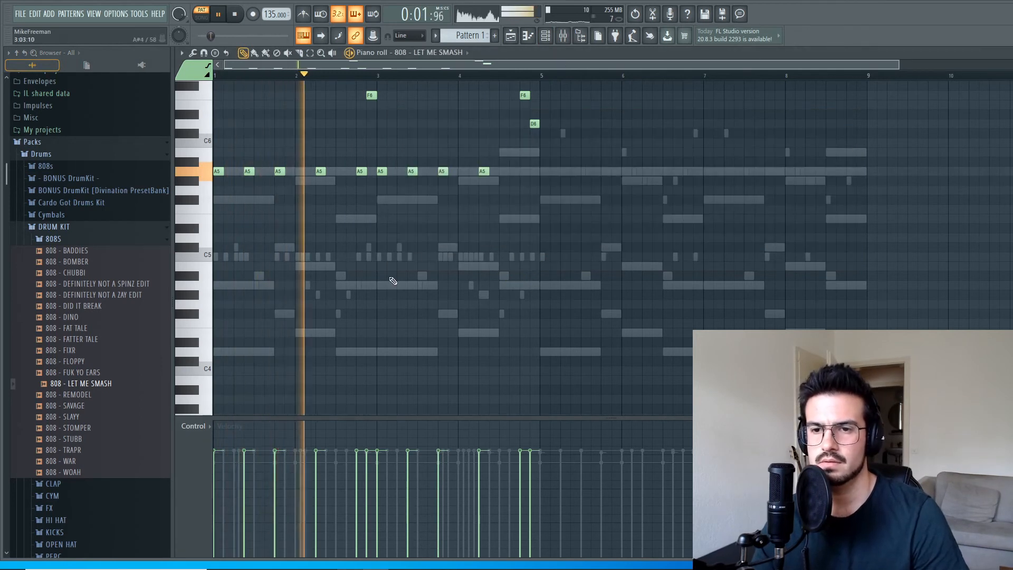
key(space)
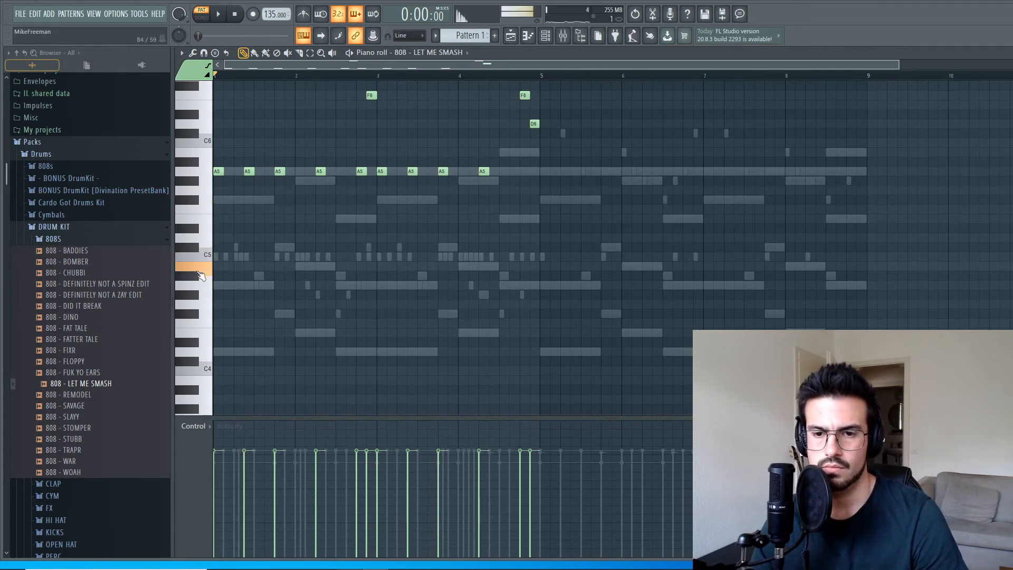
Select all 808 notes, transpose them down until the low notes sit on C5, and play the pattern.
drag(565, 261, 194, 58)
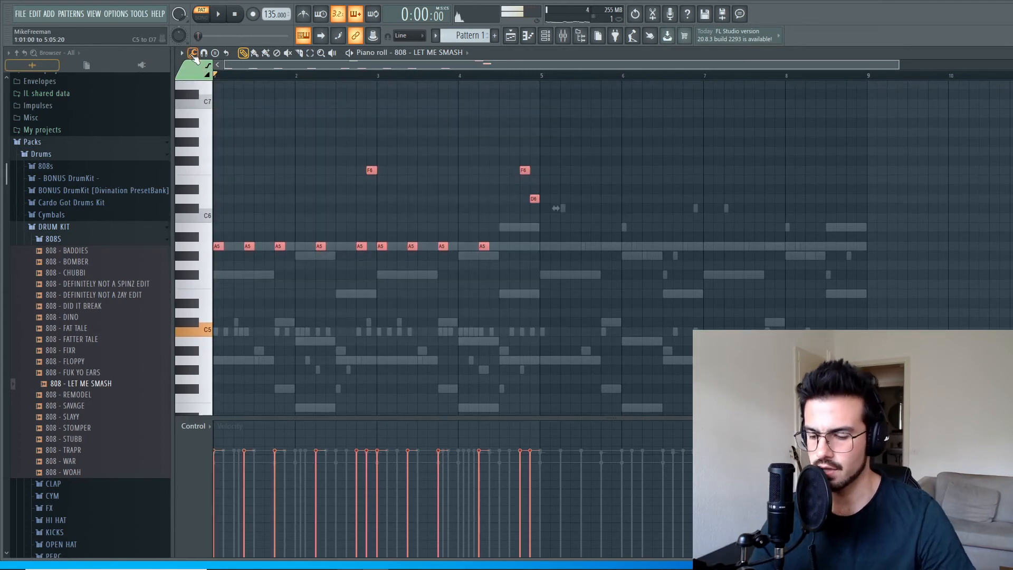
key(Down)
key(Down)
key(Down)
key(Down)
key(Down)
key(Down)
key(Down)
key(Down)
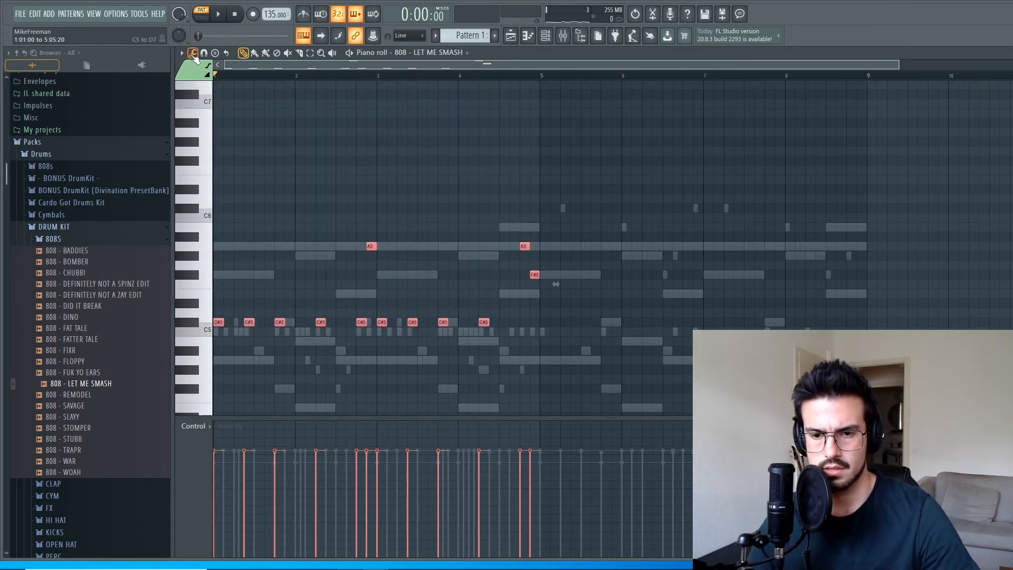
key(Down)
key(space)
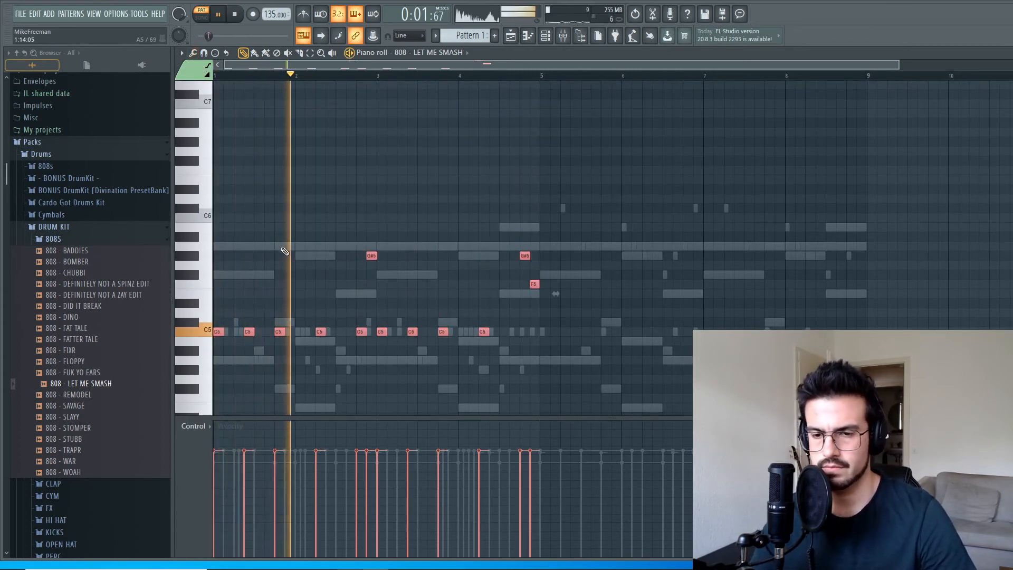
Restart playback and transpose the selected 808 notes up two semitones so the low notes sit on D5.
key(space)
key(space)
key(space)
key(Up)
key(Up)
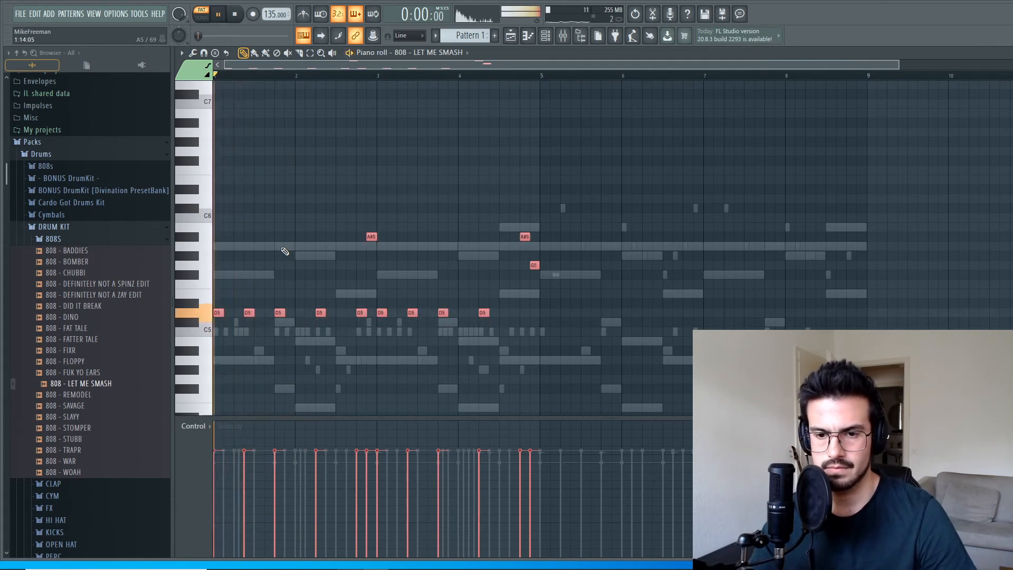
scroll(285, 251, up, 2)
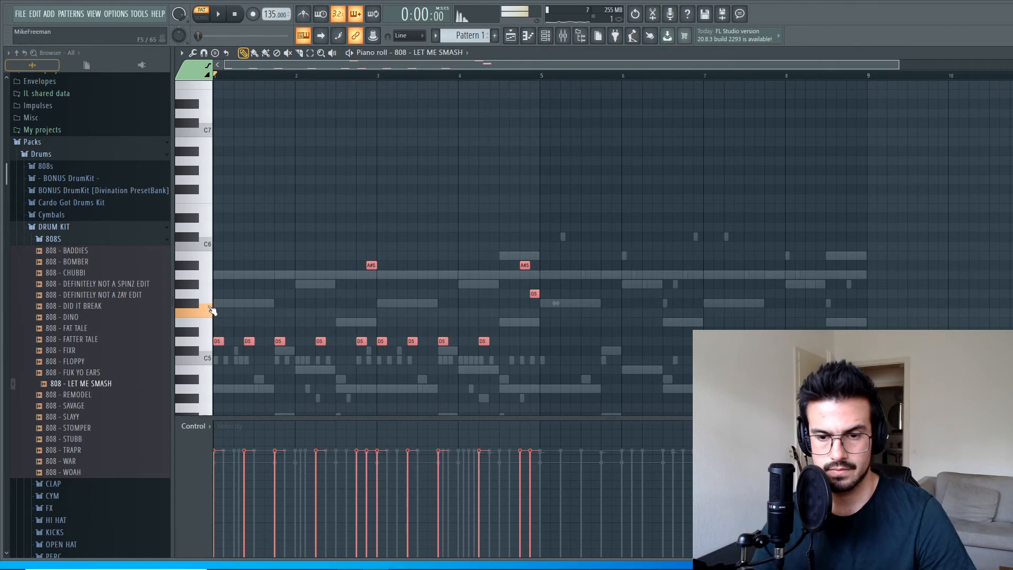
click(546, 37)
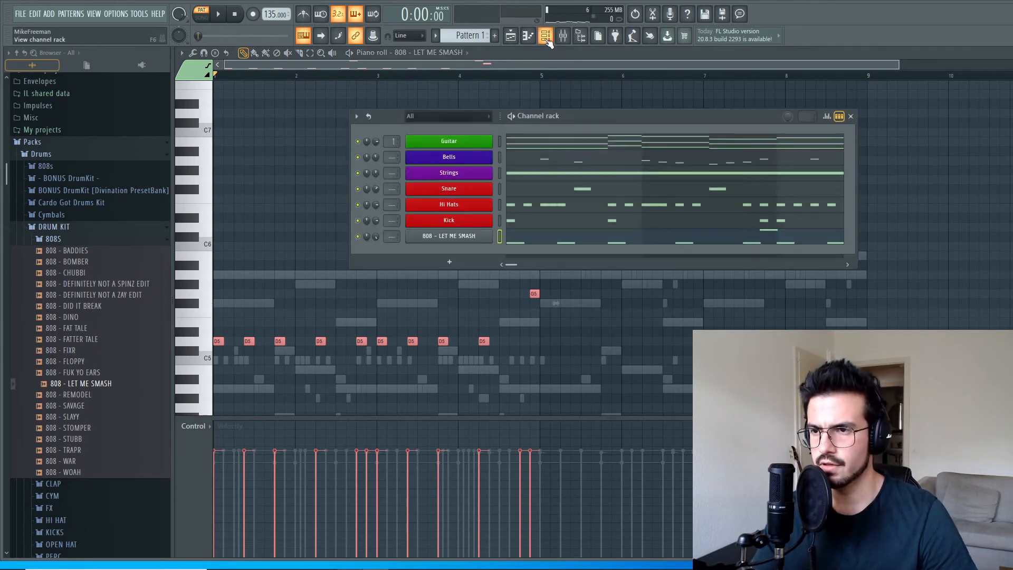
key(F6)
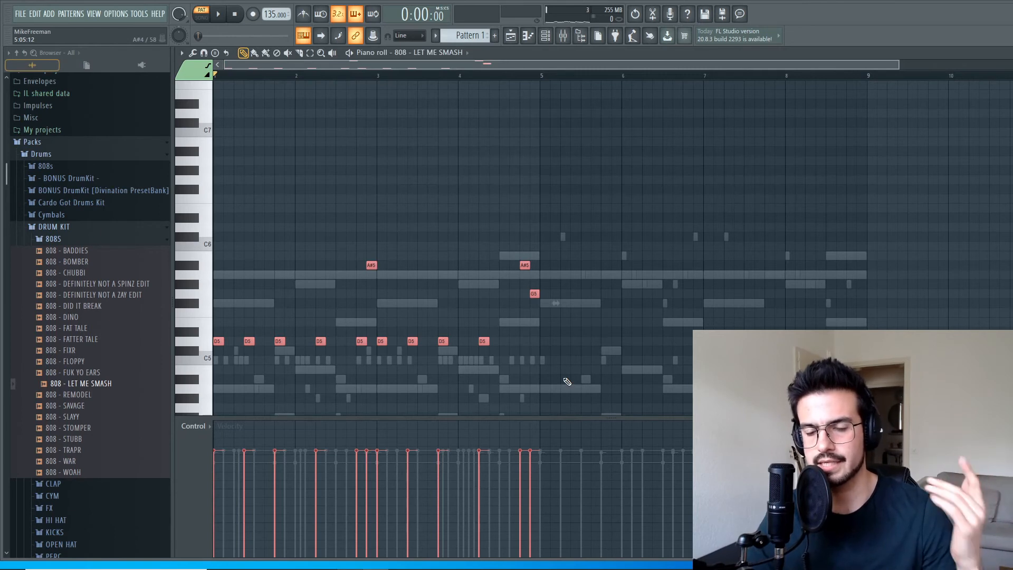
Transpose the selected 808 notes up two octaves so the low notes sit on D7.
key(ctrl+Up)
key(ctrl+Up)
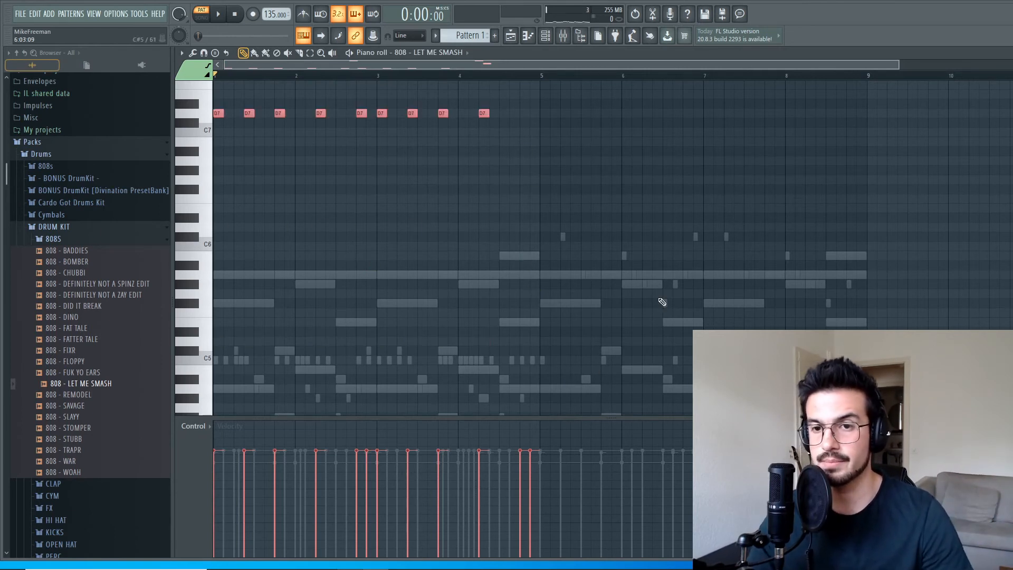
Play the pattern with the 808 notes on D7 while viewing them in the piano roll, and stop it.
scroll(636, 204, up, 3)
key(space)
key(space)
key(space)
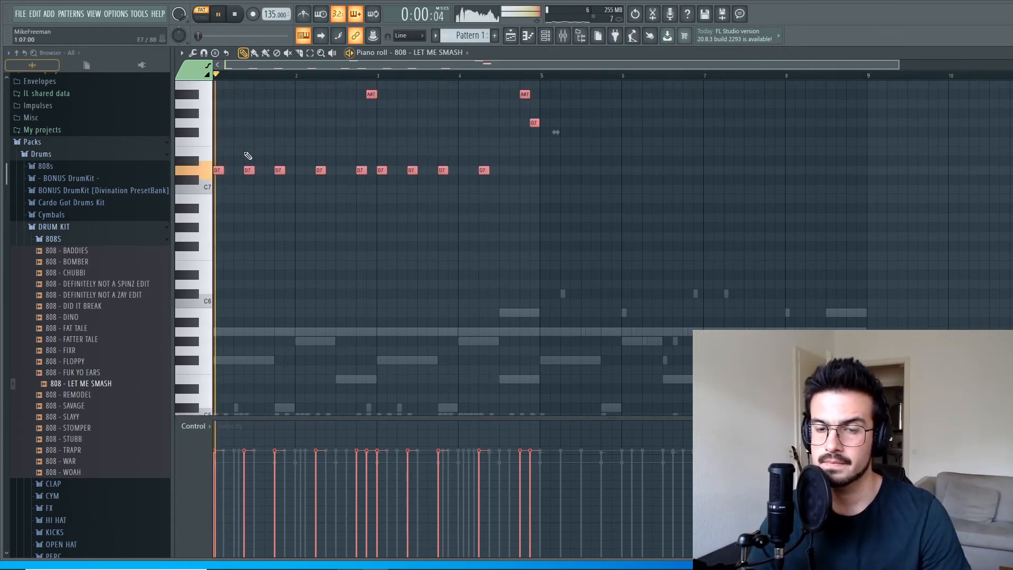
Solo the Guitar channel and play the pattern to hear the melody alone.
key(space)
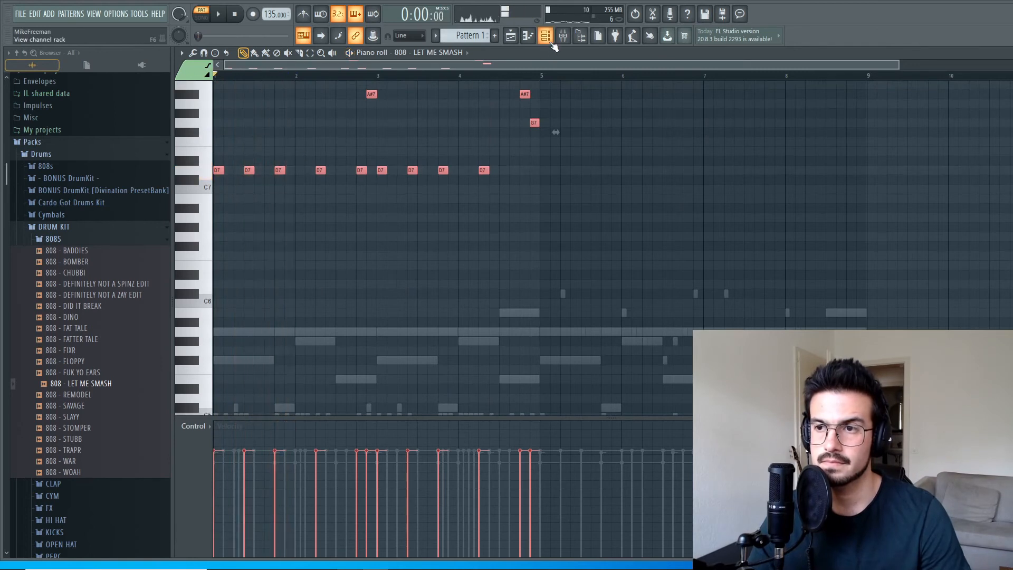
key(F6)
right_click(358, 141)
click(376, 147)
key(space)
key(F6)
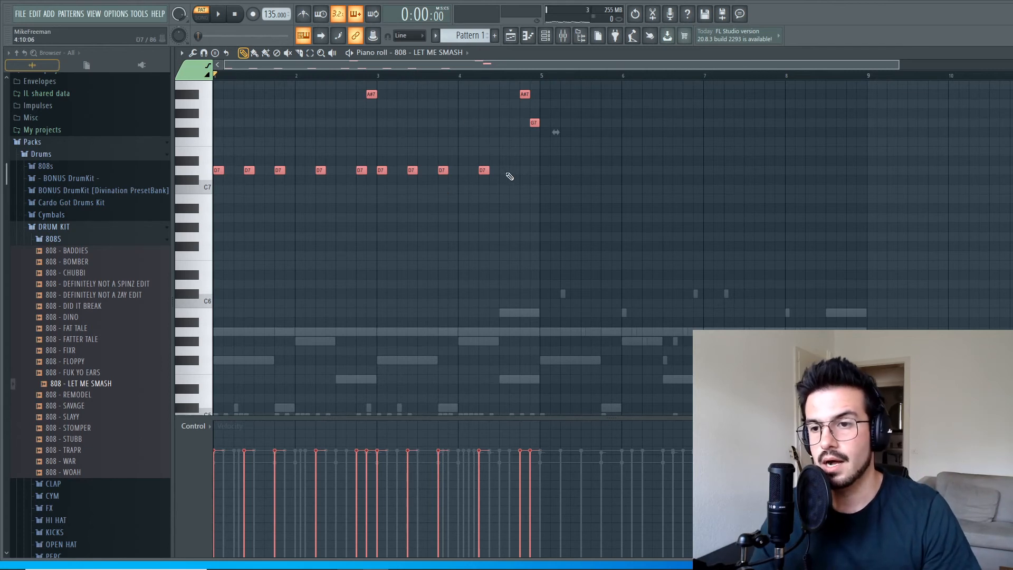
Examine the root notes of the Guitar chords in the piano roll, and close it.
click(546, 36)
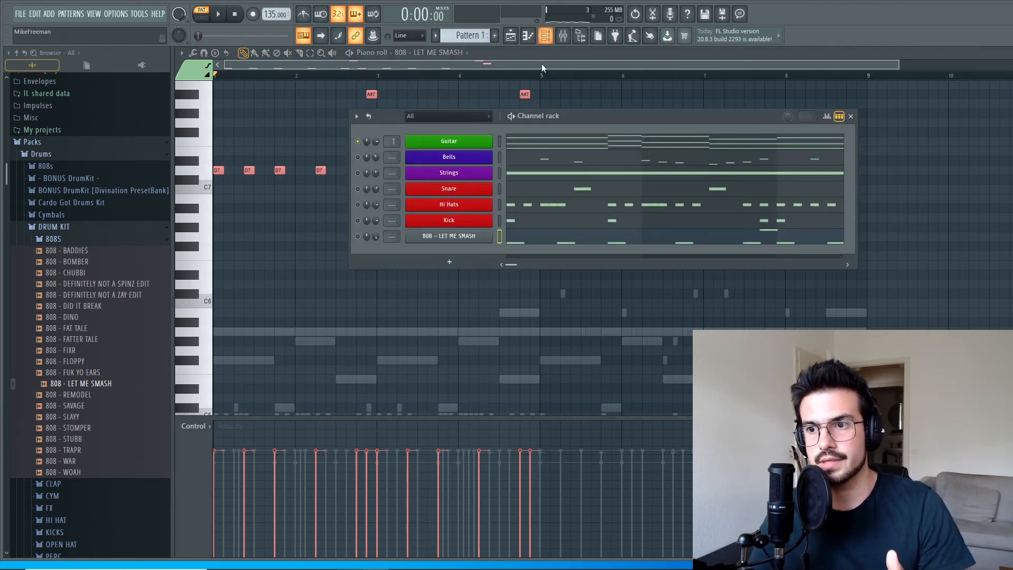
click(532, 141)
scroll(422, 284, down, 3)
scroll(422, 284, down, 5)
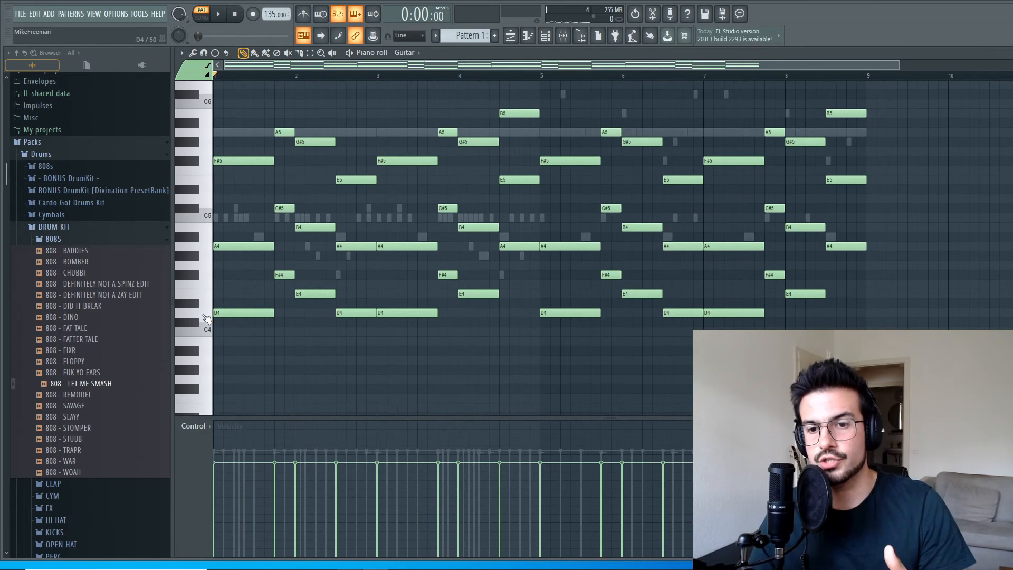
key(Escape)
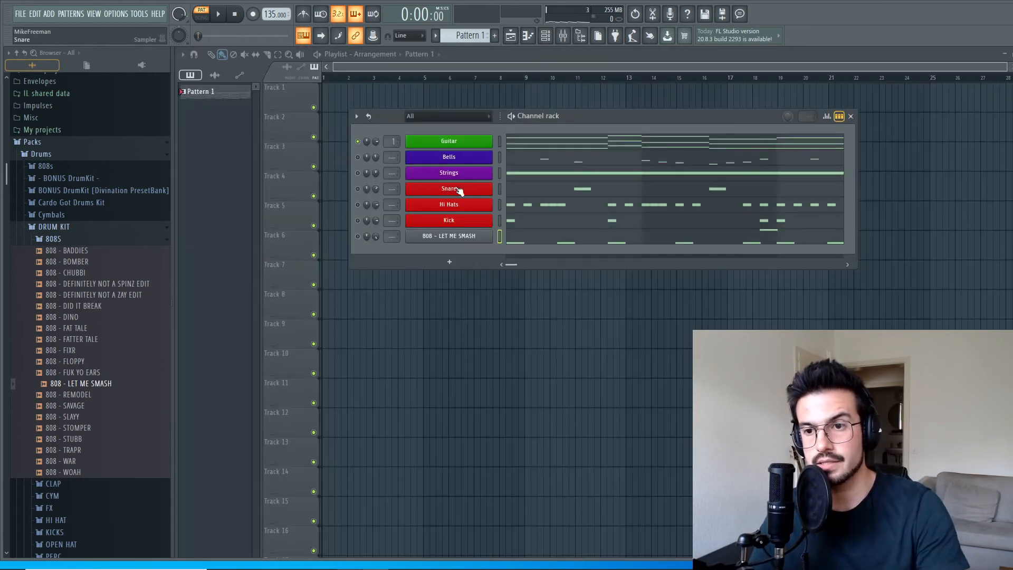
Transpose all 808 notes down one octave so the low notes sit on D6, and play the pattern with every channel active.
click(513, 239)
scroll(432, 331, up, 12)
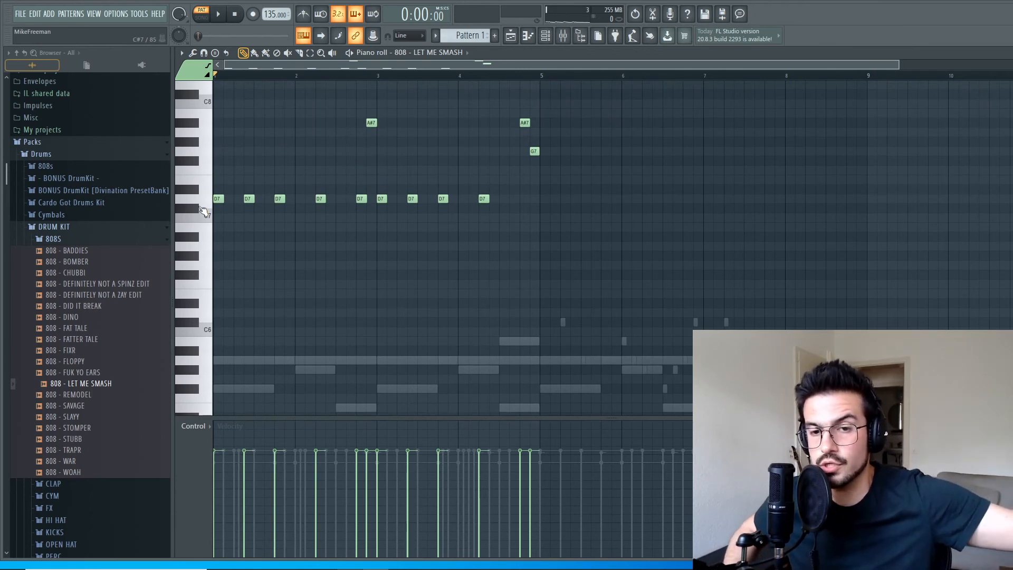
drag(635, 291, 200, 76)
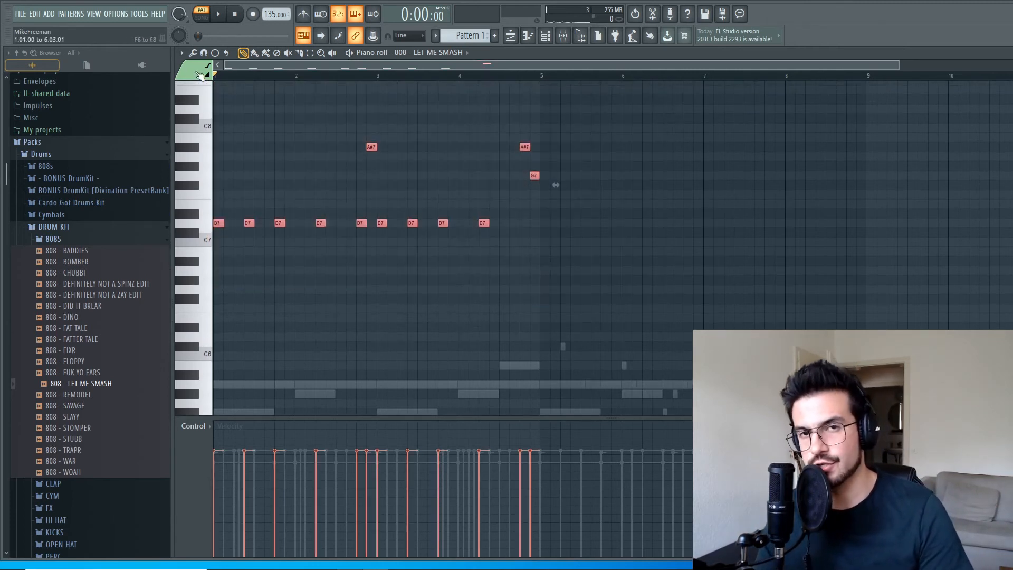
key(ctrl+Down)
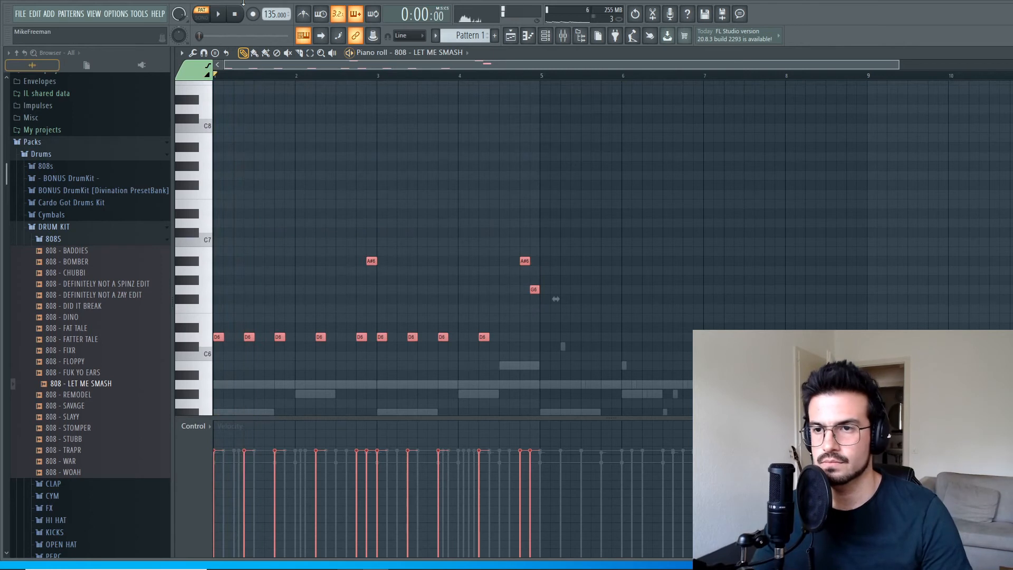
click(546, 36)
right_click(358, 142)
click(363, 147)
key(space)
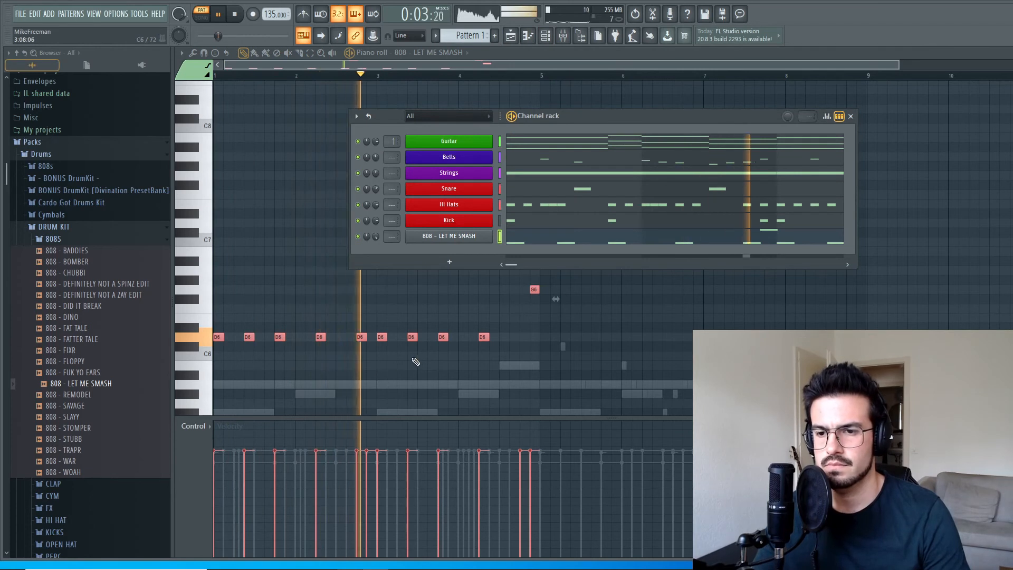
click(558, 58)
key(space)
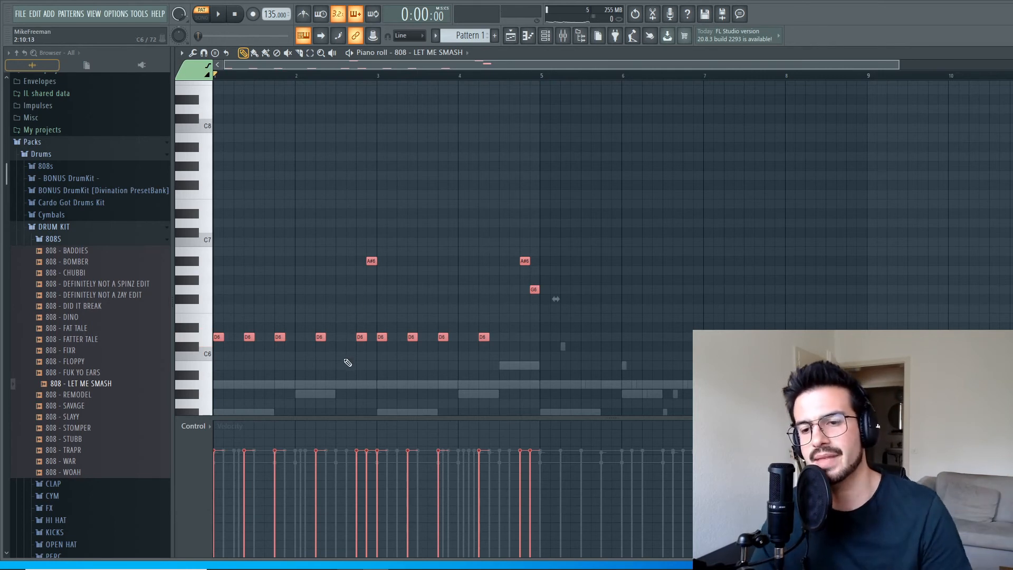
Delete both A#6 notes, the G6 note and the D6 note early in bar 2 of the 808 line, and play the result.
right_click(371, 261)
right_click(525, 260)
right_click(534, 289)
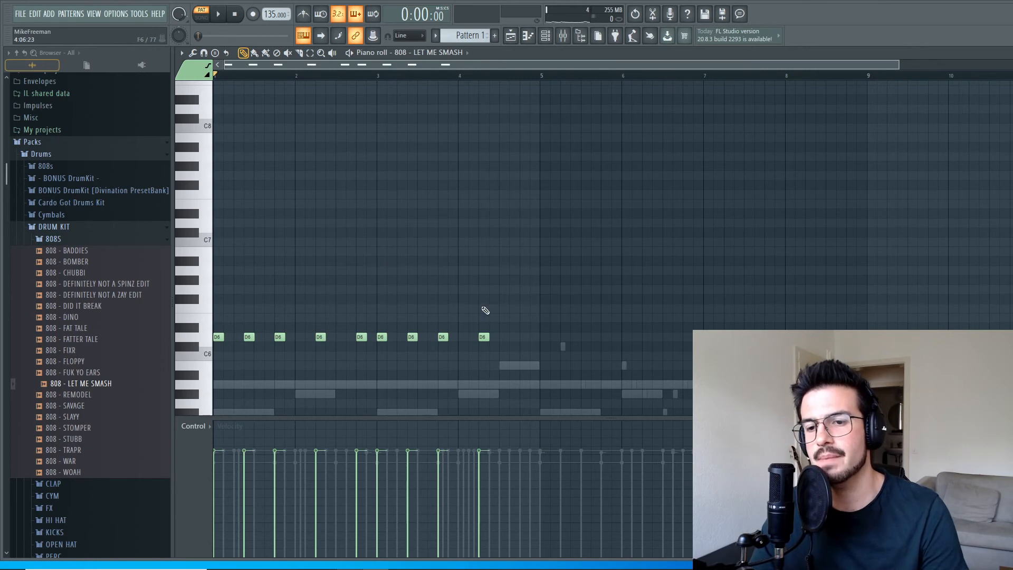
right_click(320, 337)
key(space)
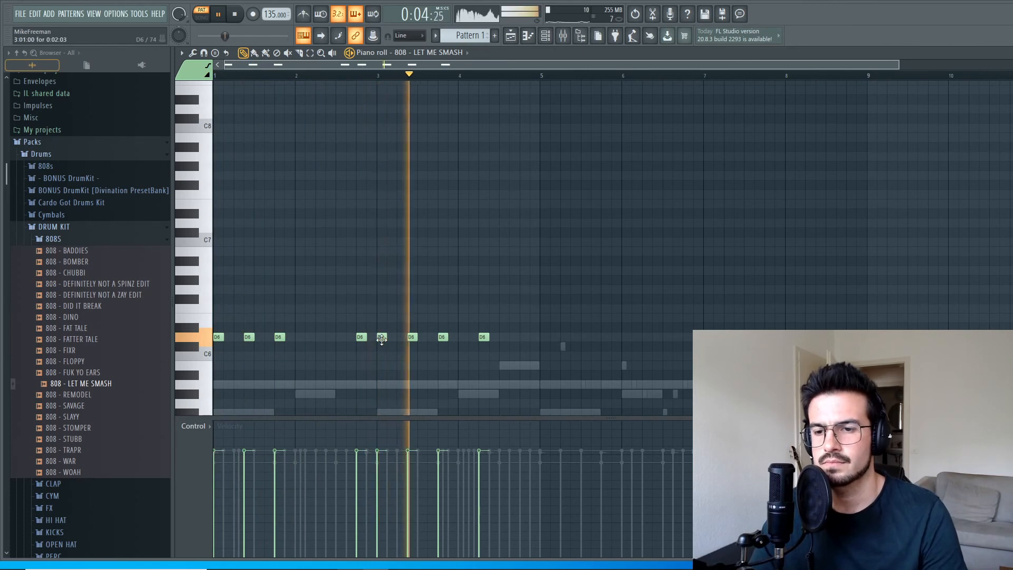
key(space)
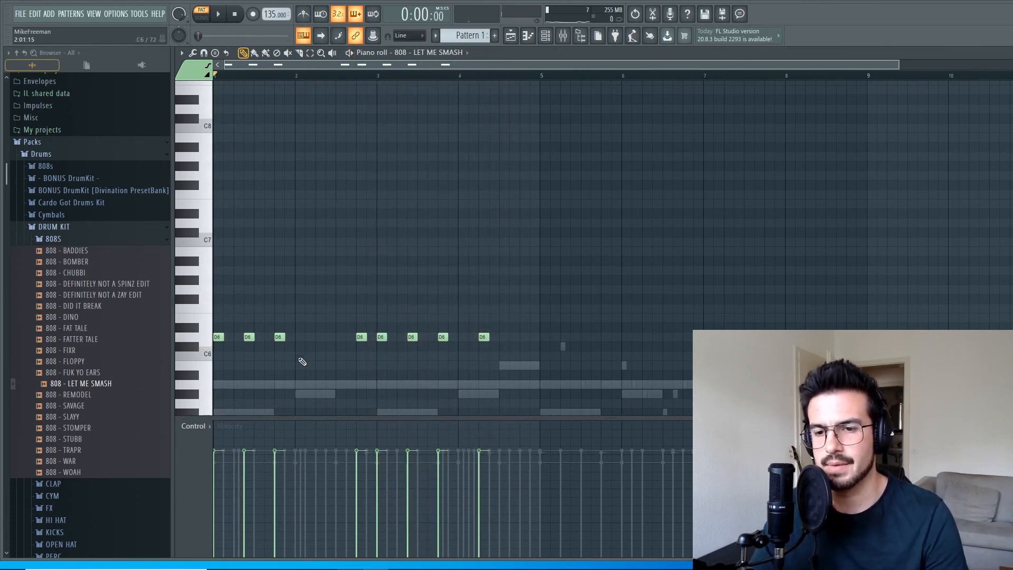
Add an A5 note to the 808 line in place of the deleted bar 2 note, and replay the pattern.
key(space)
click(320, 365)
key(space)
drag(320, 365, 319, 385)
key(space)
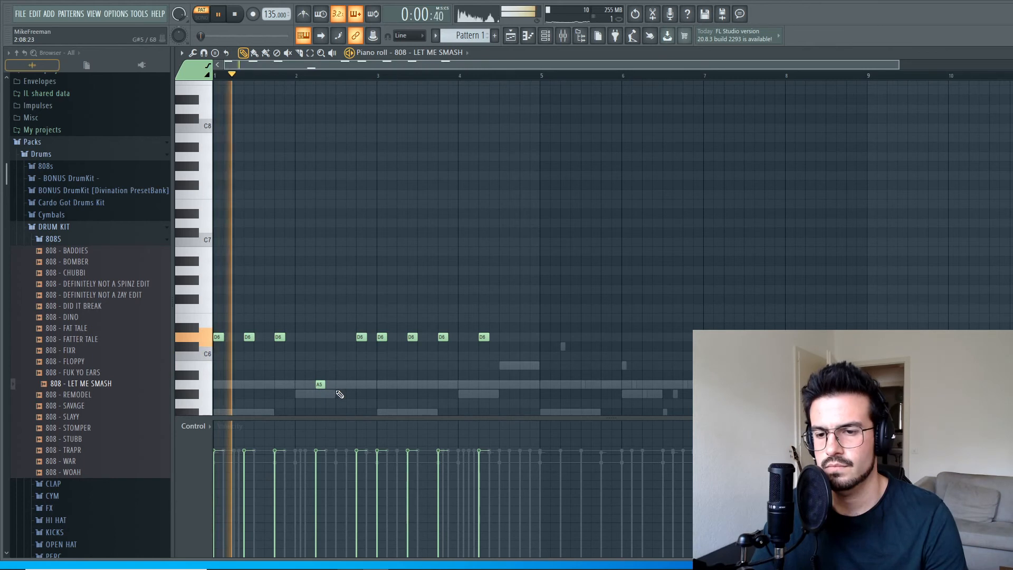
Replace the D6 note near the end of bar 2 with a second A5 note, and play the pattern.
click(340, 385)
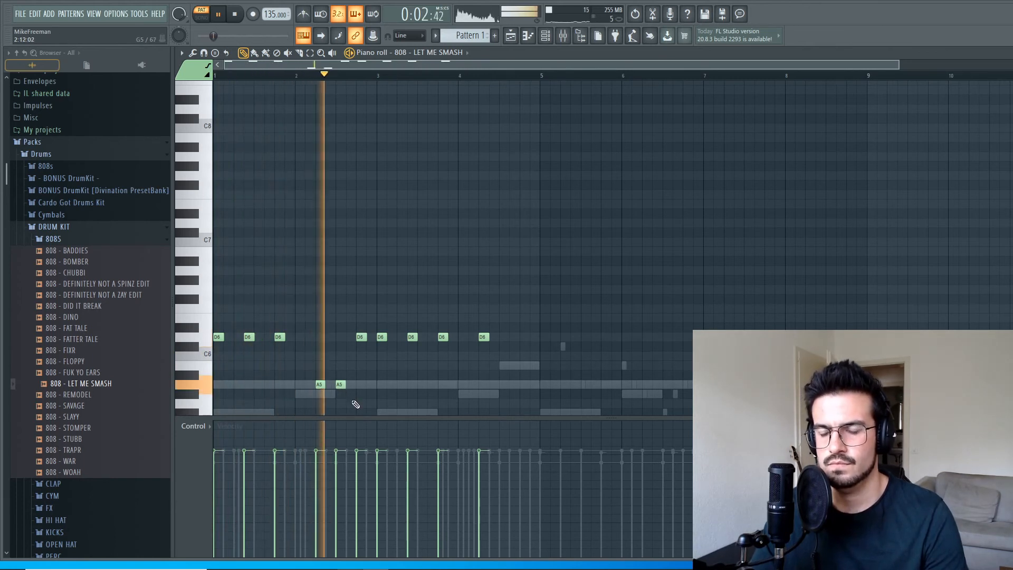
key(space)
drag(340, 385, 362, 388)
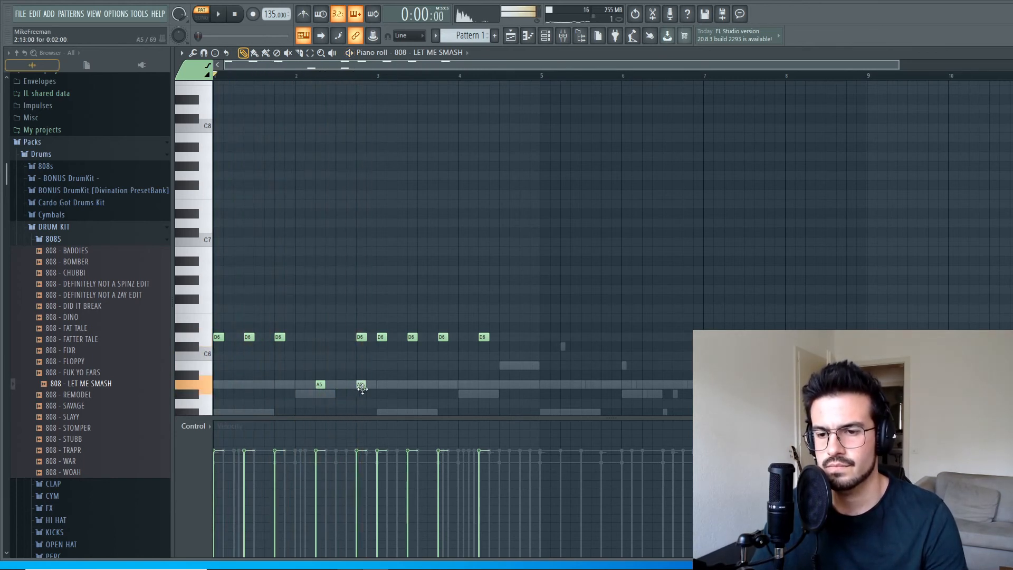
right_click(362, 338)
key(space)
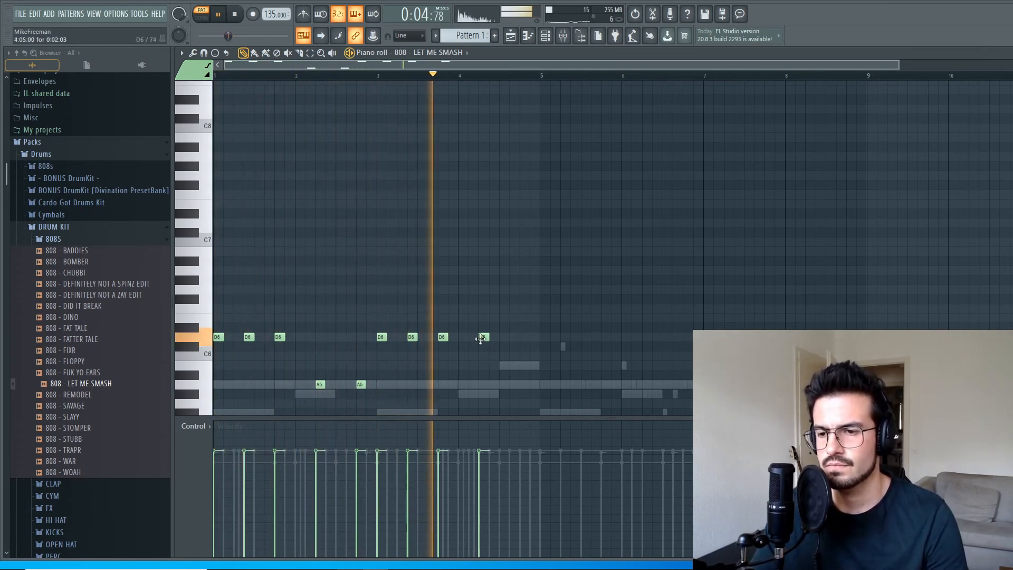
Raise the 808's D6 note in bar 4 to F6, add G6 and F6 notes at the bar's end, and play the pattern.
key(space)
drag(480, 338, 513, 290)
click(520, 311)
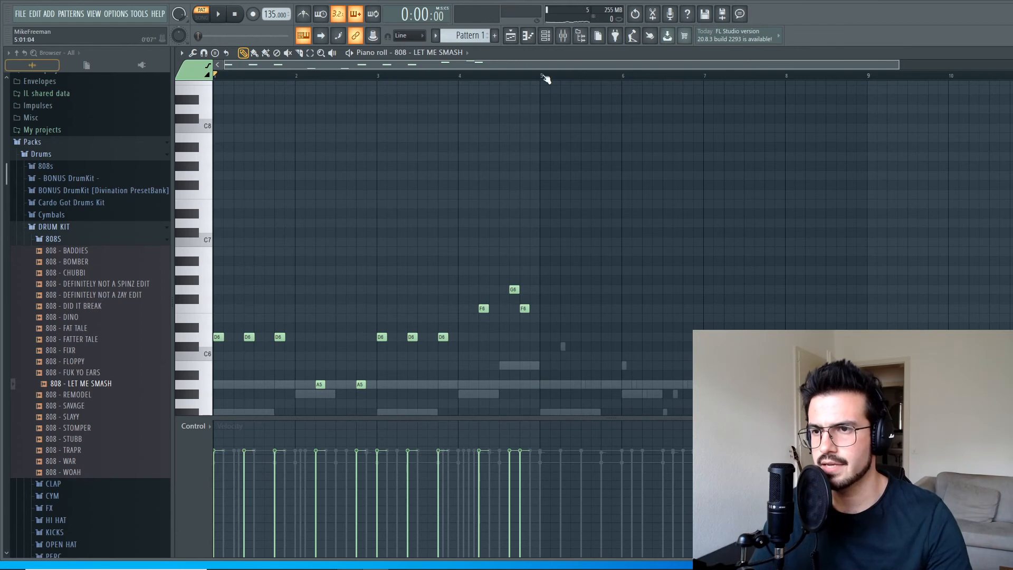
click(545, 36)
key(space)
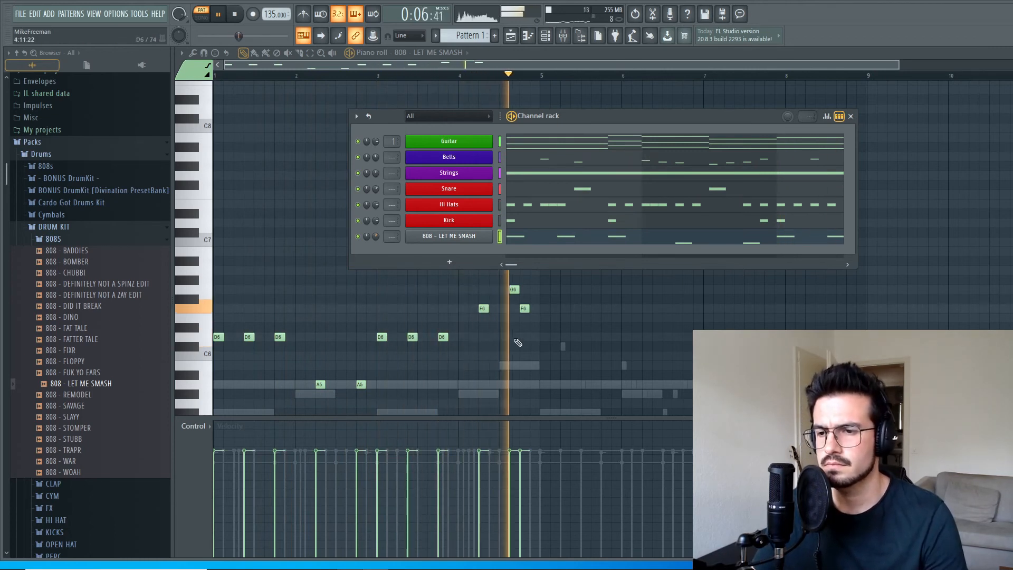
click(598, 36)
key(space)
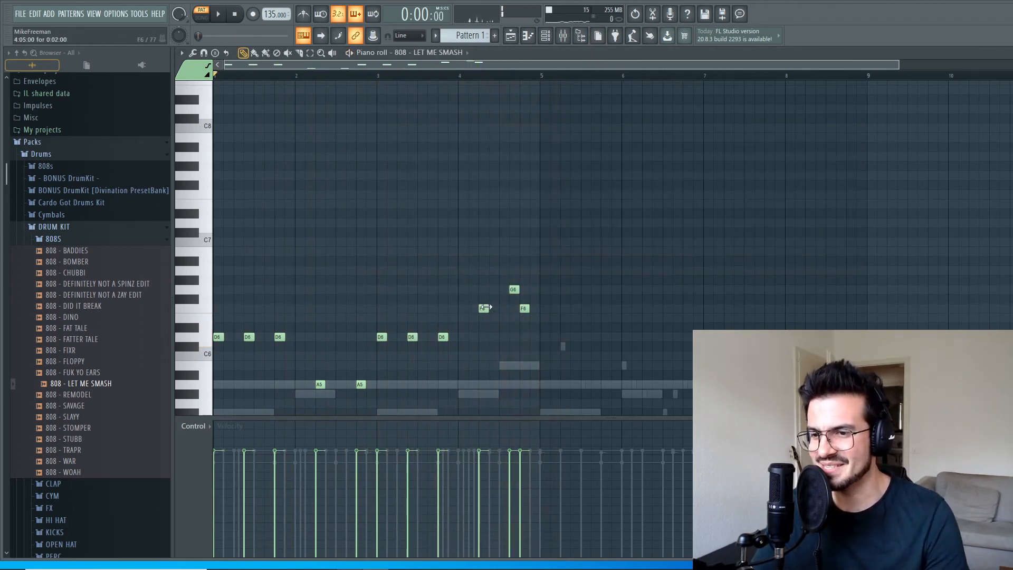
Raise the first two 808 notes in bar 4 to A6, checking them with playback from the start of that bar.
drag(483, 307, 514, 270)
click(460, 74)
key(space)
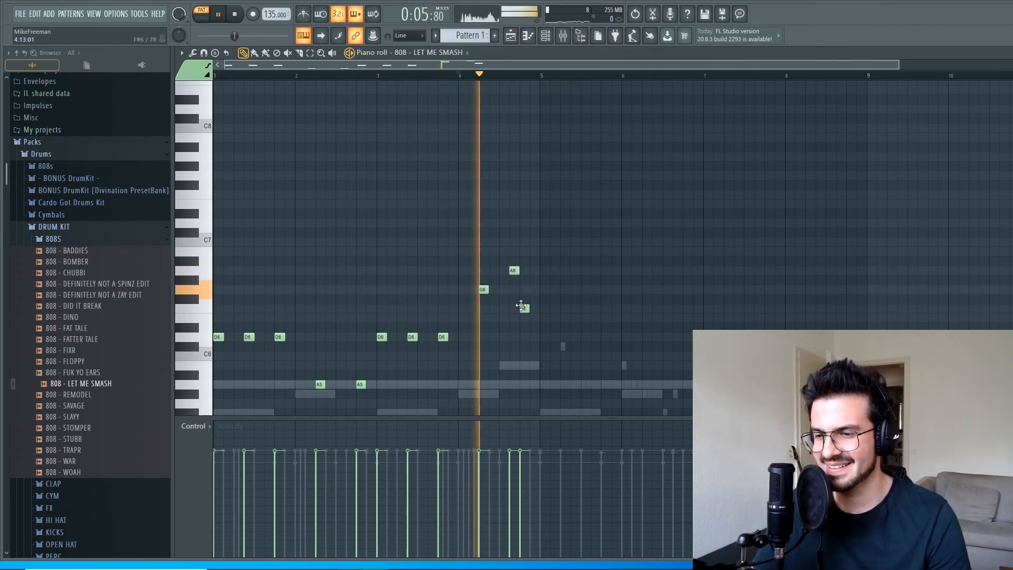
key(space)
drag(483, 289, 482, 271)
key(space)
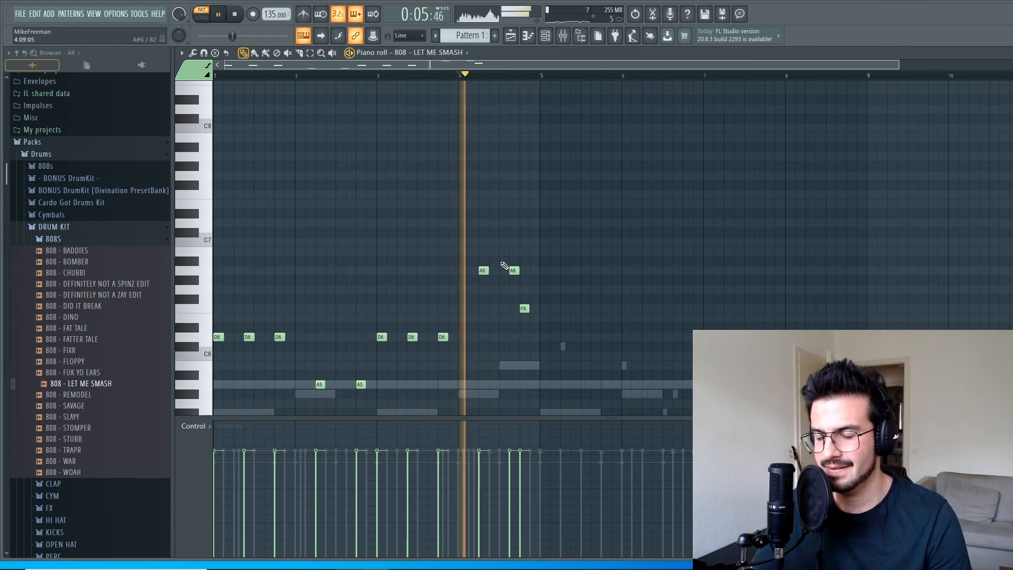
key(space)
Tune the last 808 note of bar 4 to F#6, comparing it with G6 during playback.
mouse_move(524, 309)
mouse_down()
mouse_move(524, 336)
mouse_move(525, 291)
mouse_up()
key(space)
key(space)
drag(525, 292, 524, 305)
key(space)
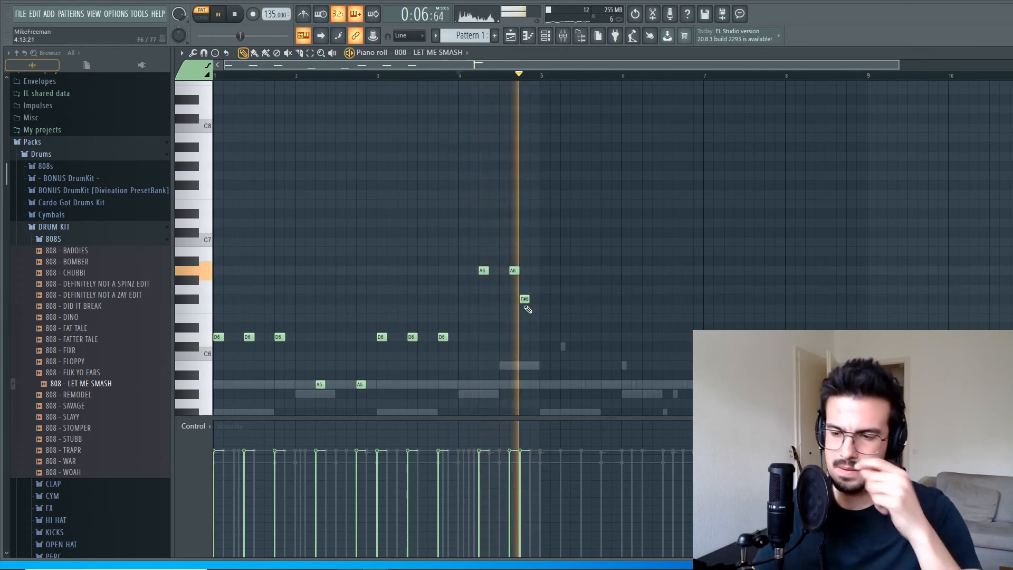
key(space)
Duplicate all the 808 notes from bars 1–4 into bars 5–8, and reset playback to the start.
drag(570, 407, 118, 203)
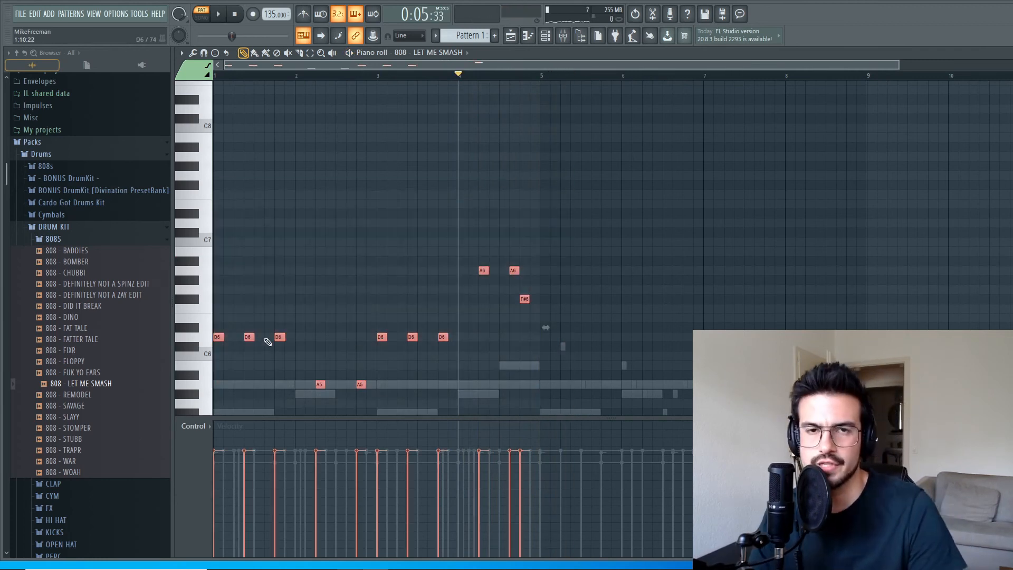
shift+drag(217, 334, 545, 333)
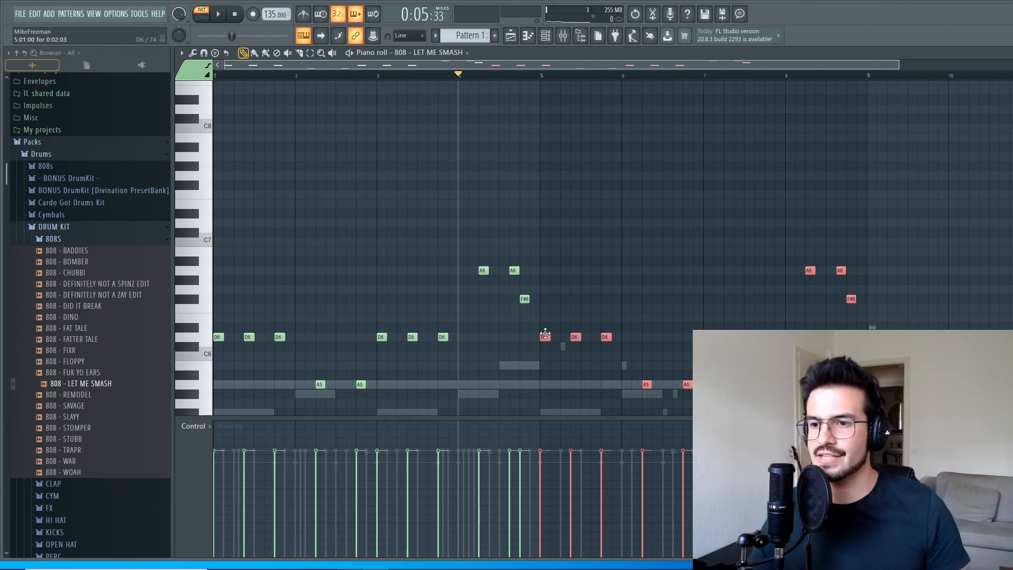
scroll(588, 287, down, 3)
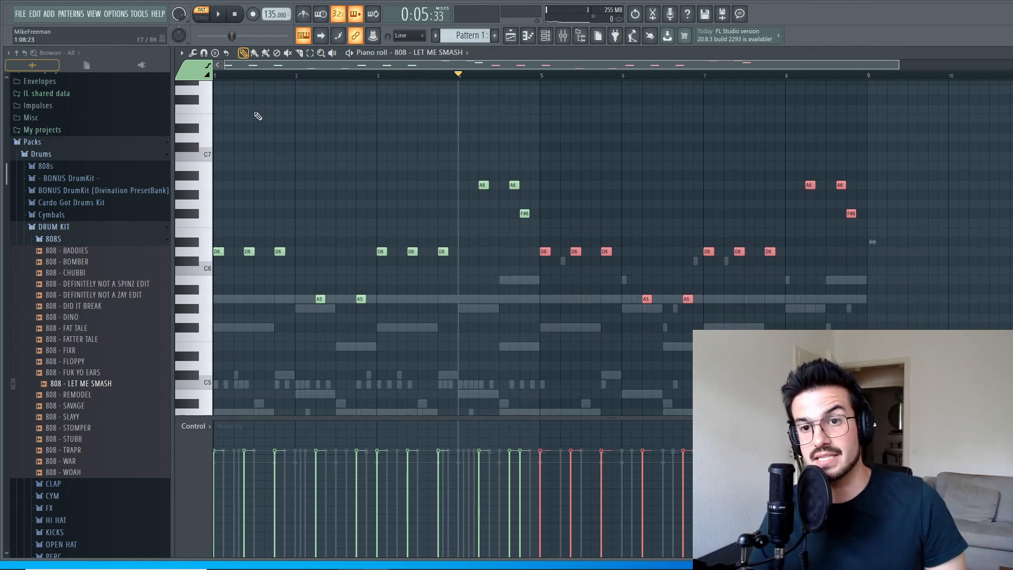
click(238, 18)
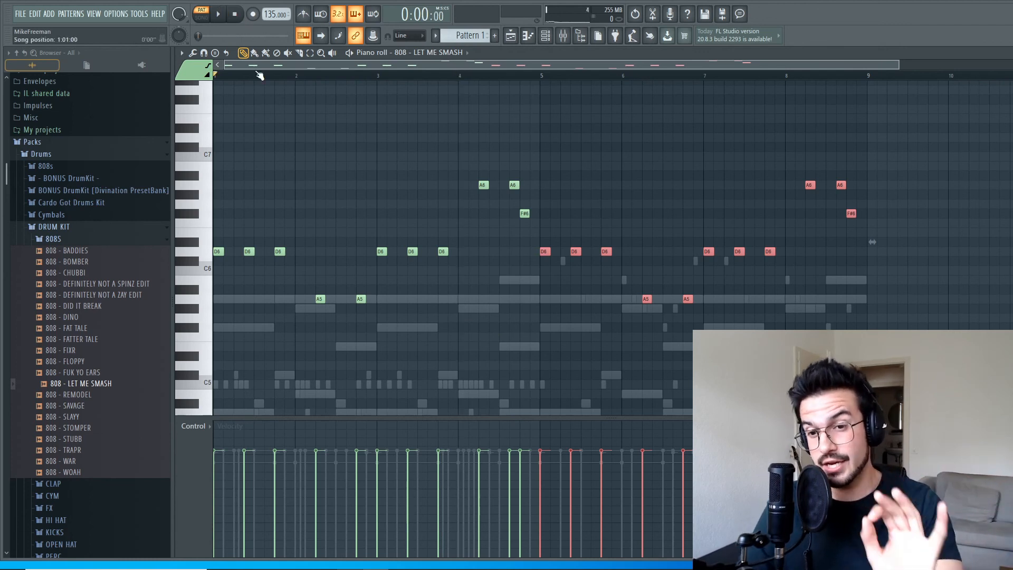
Transpose all 808 notes down one octave so the low notes sit on D5 and A4, and play the pattern.
key(ctrl+a)
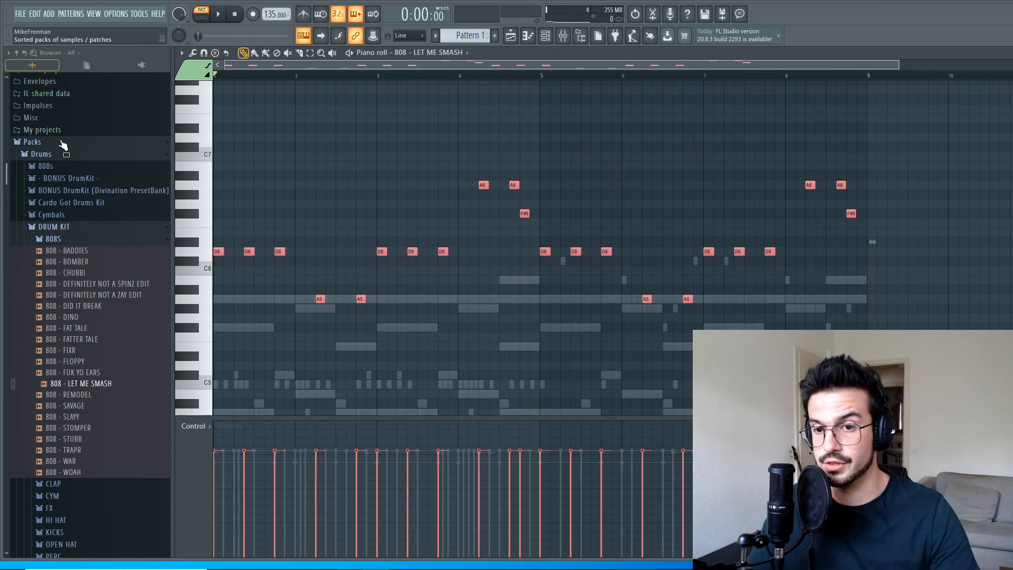
key(ctrl+Down)
key(space)
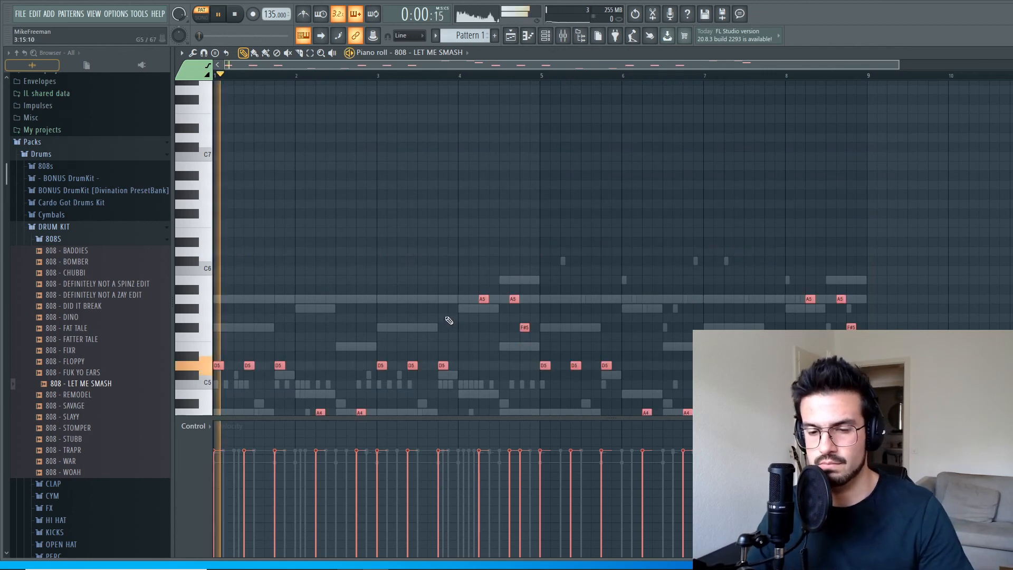
key(F6)
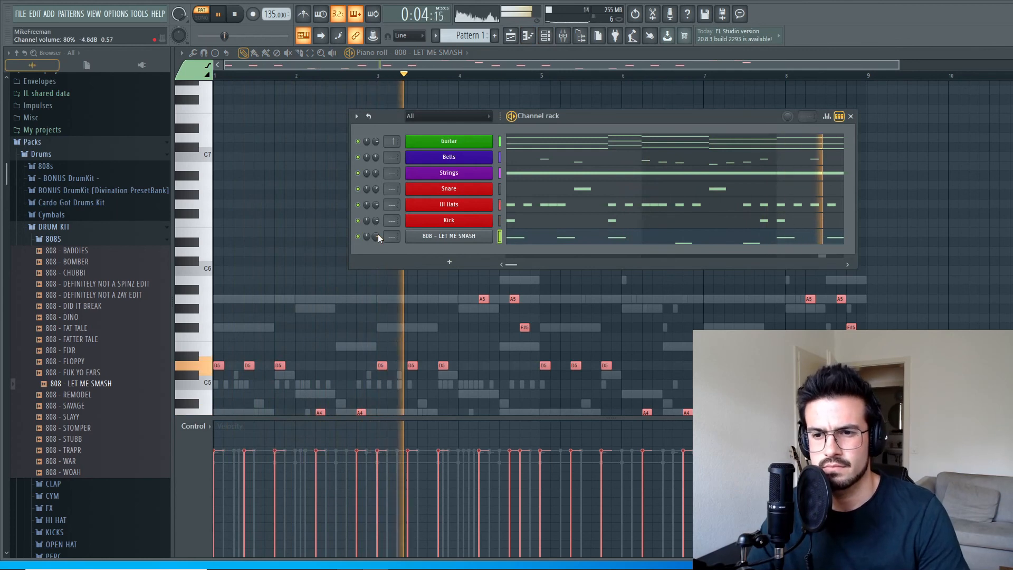
key(space)
Rename the 808 - LET ME SMASH channel as 808 and color it dark magenta (#C600AD).
right_click(409, 235)
click(515, 262)
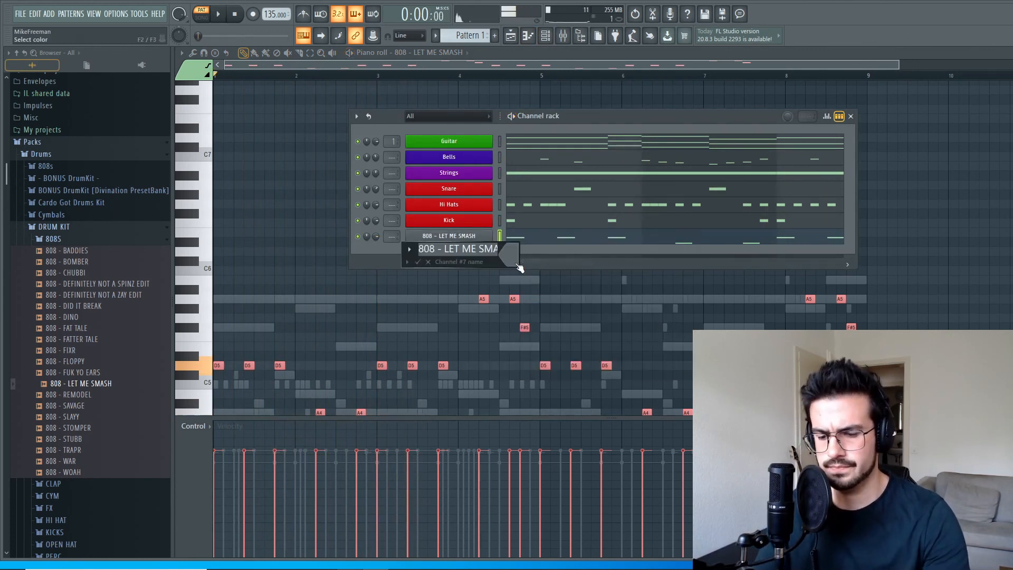
text(808)
click(516, 264)
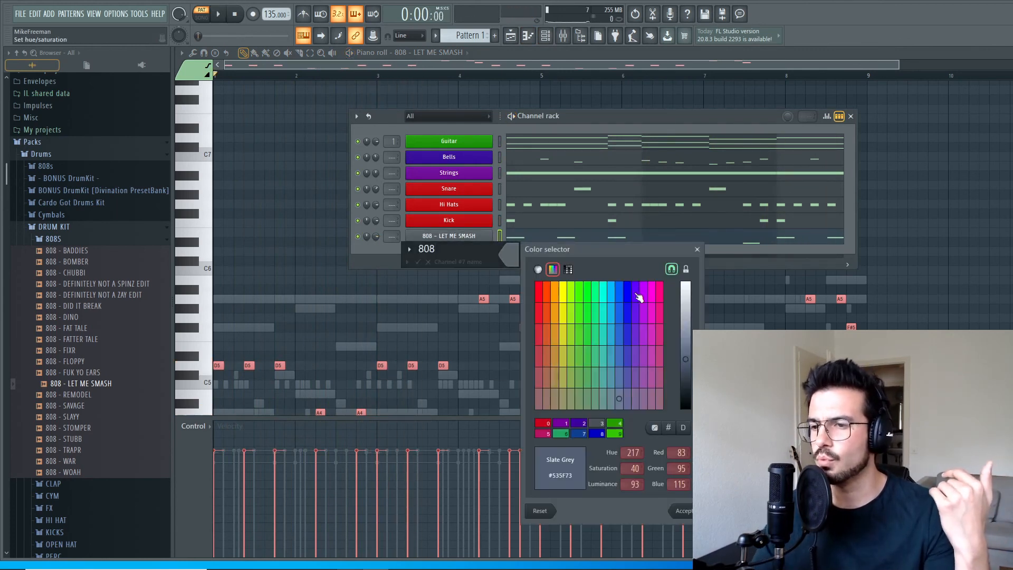
click(634, 298)
click(654, 297)
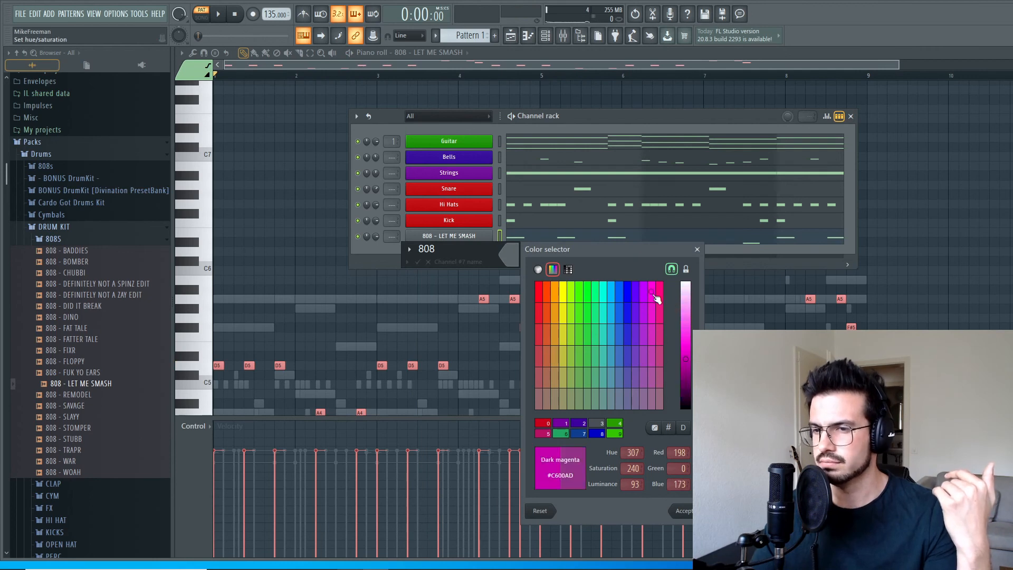
key(Return)
key(Return)
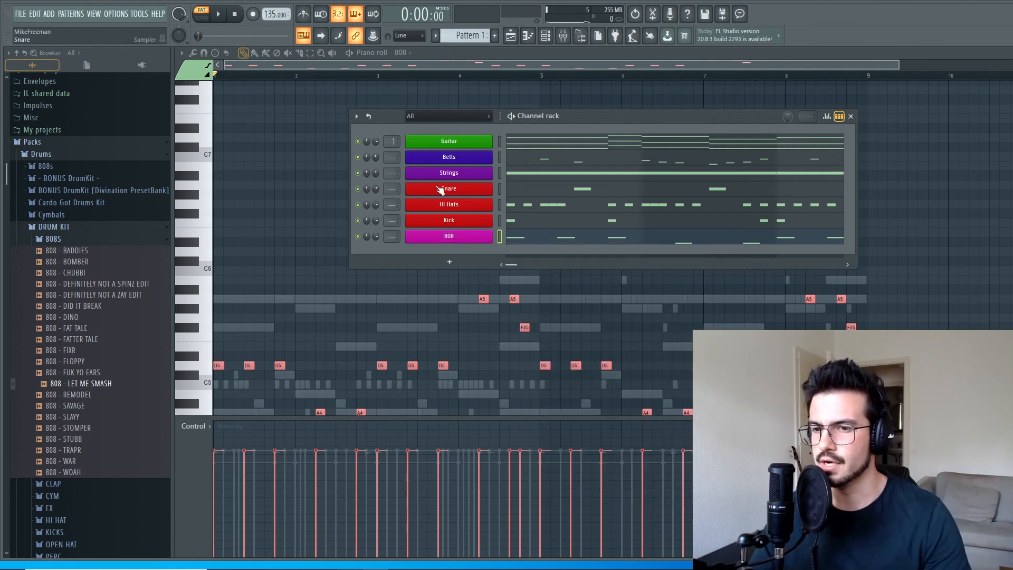
Adjust the 808 channel's volume against the playing pattern, and bring up the playlist with the channel rack open.
drag(376, 241, 376, 238)
key(space)
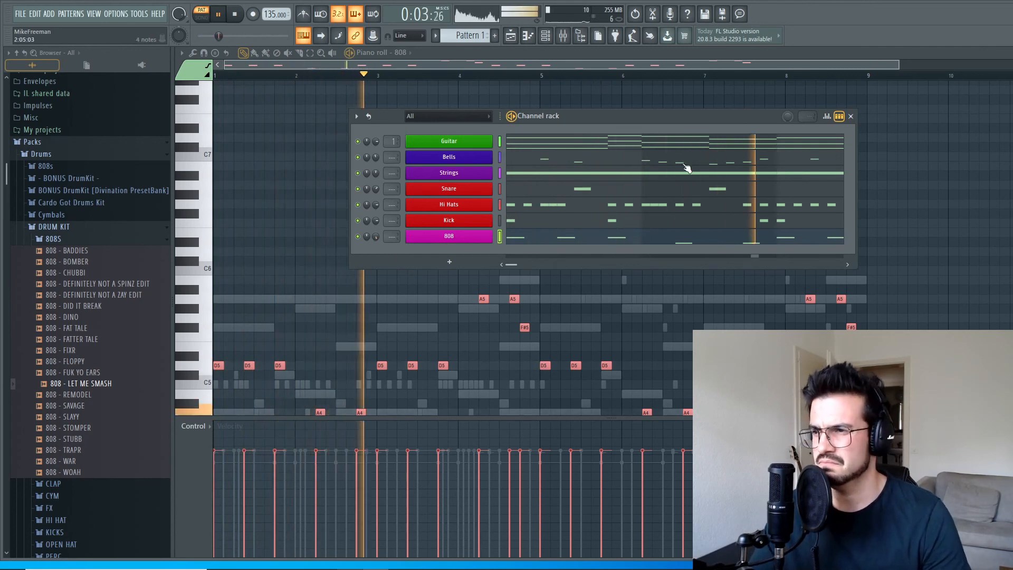
key(F6)
key(space)
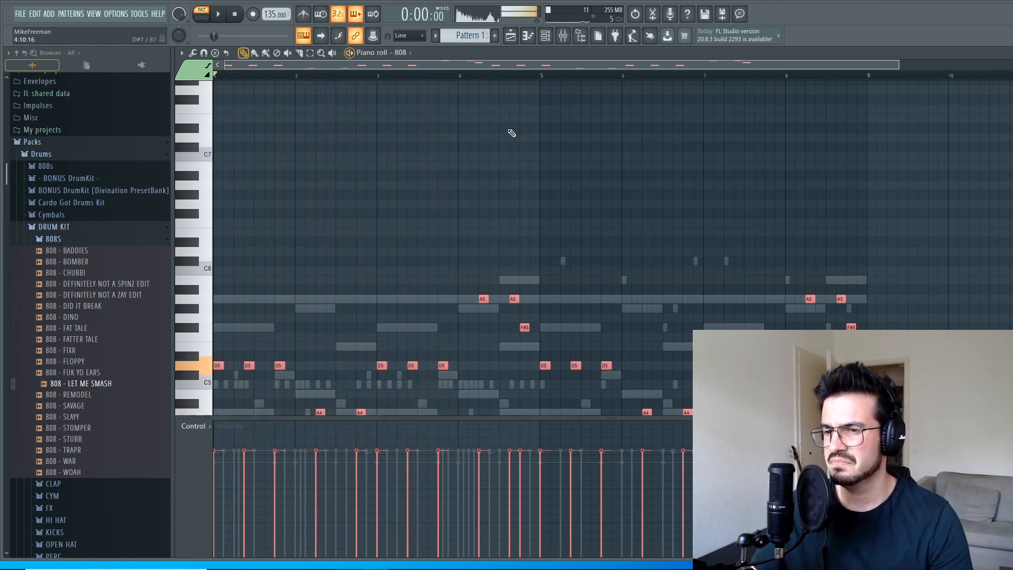
key(F5)
key(F6)
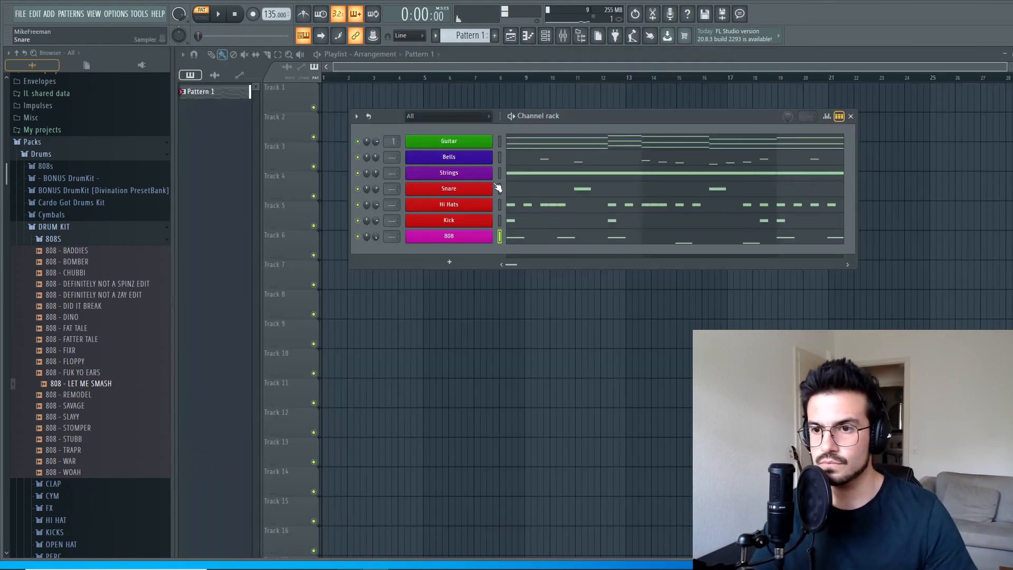